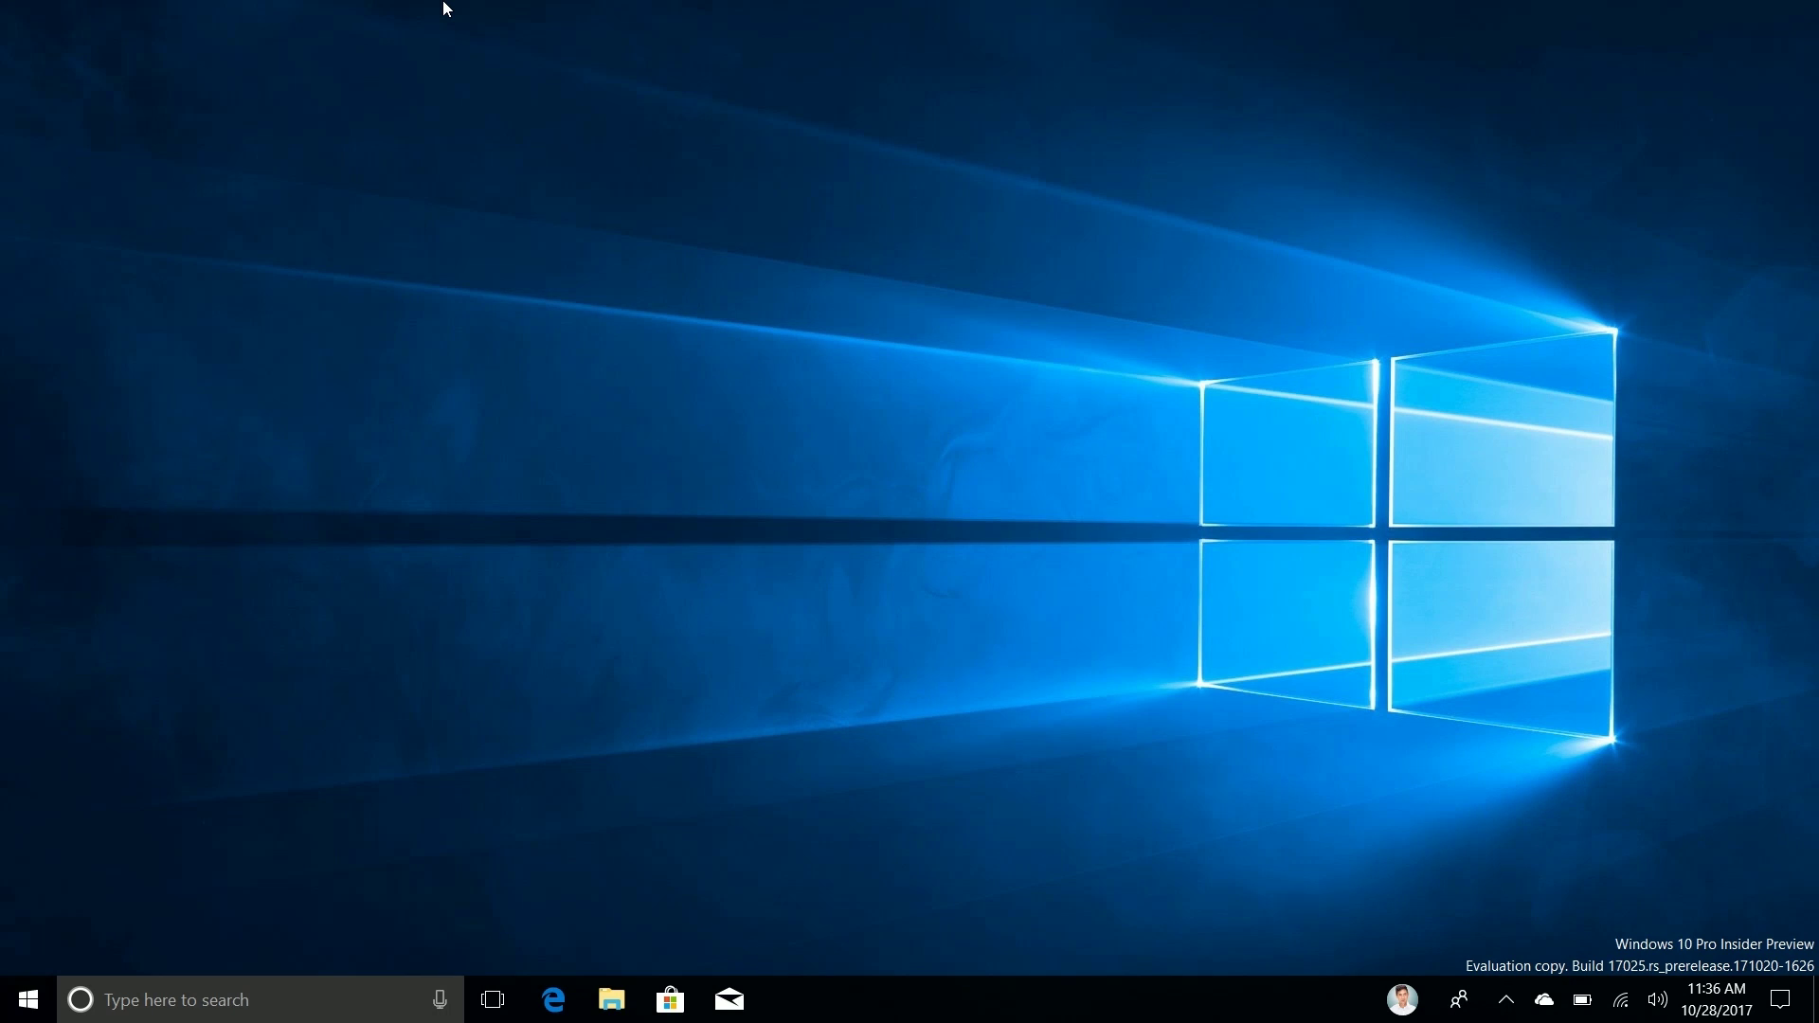
# Open Windows Settings and view the System category's Display page
pyautogui.press('super')
pyautogui.click(15, 895)
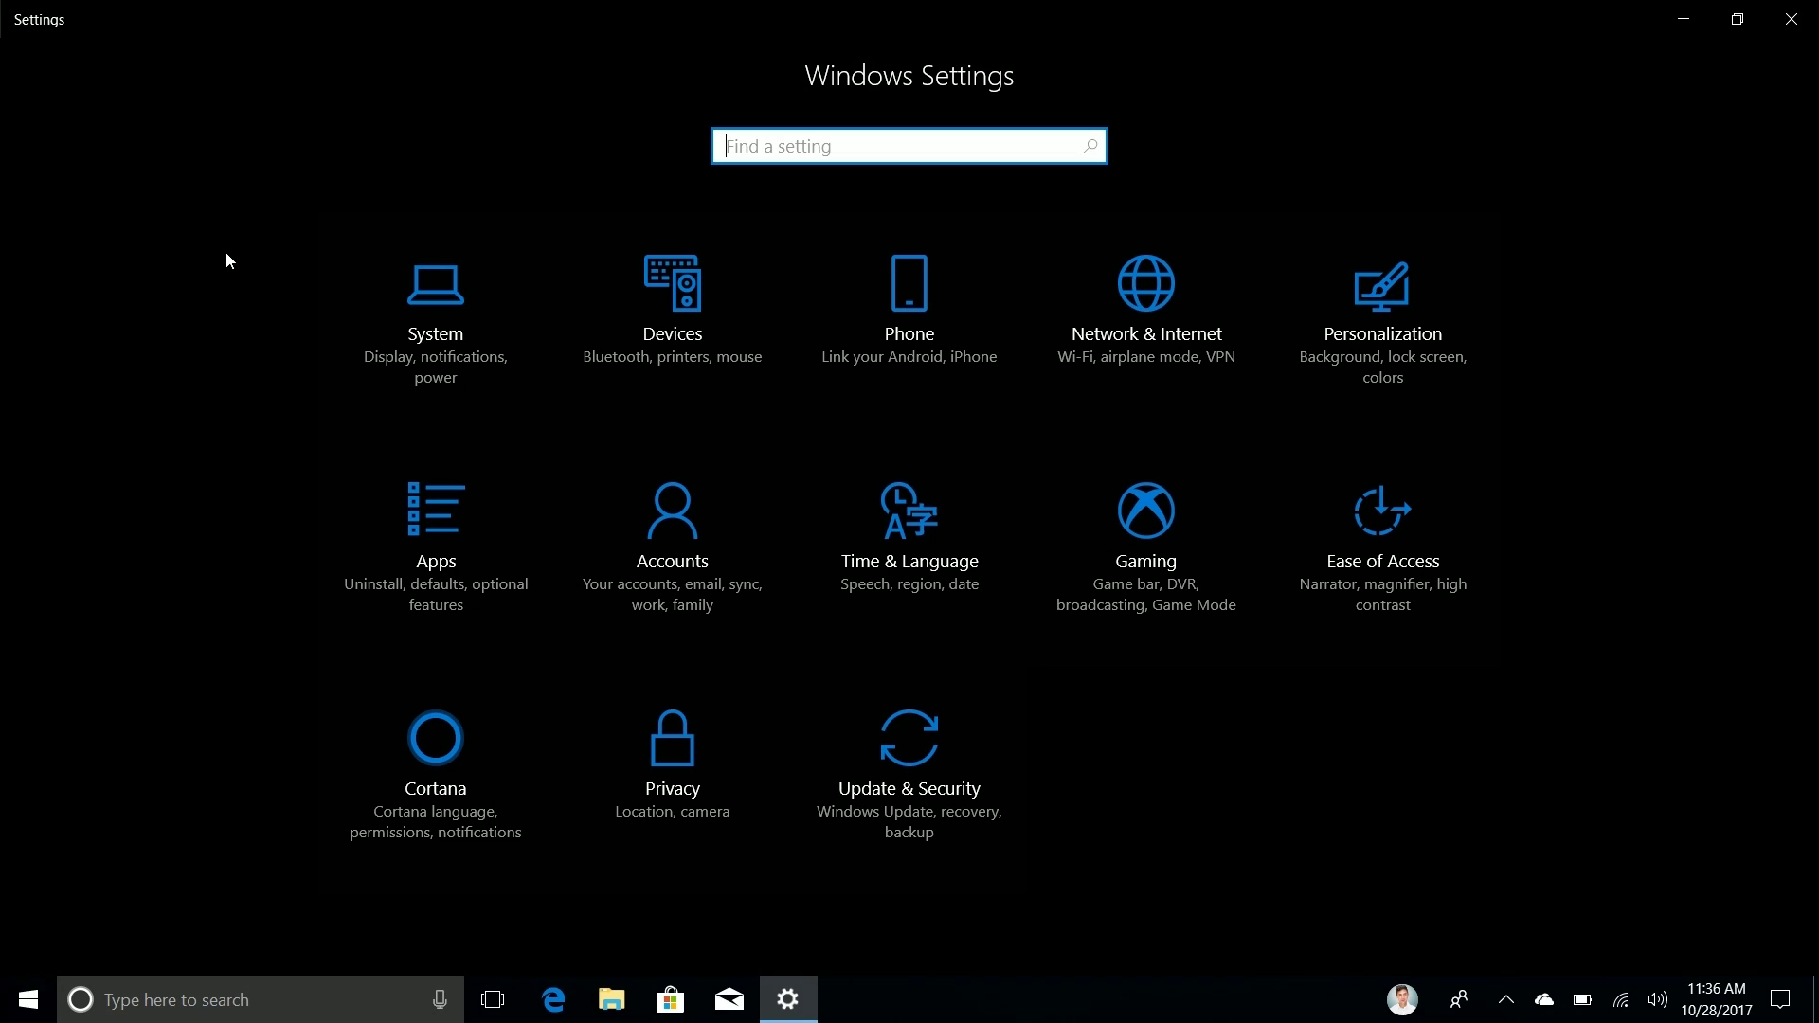
pyautogui.click(439, 328)
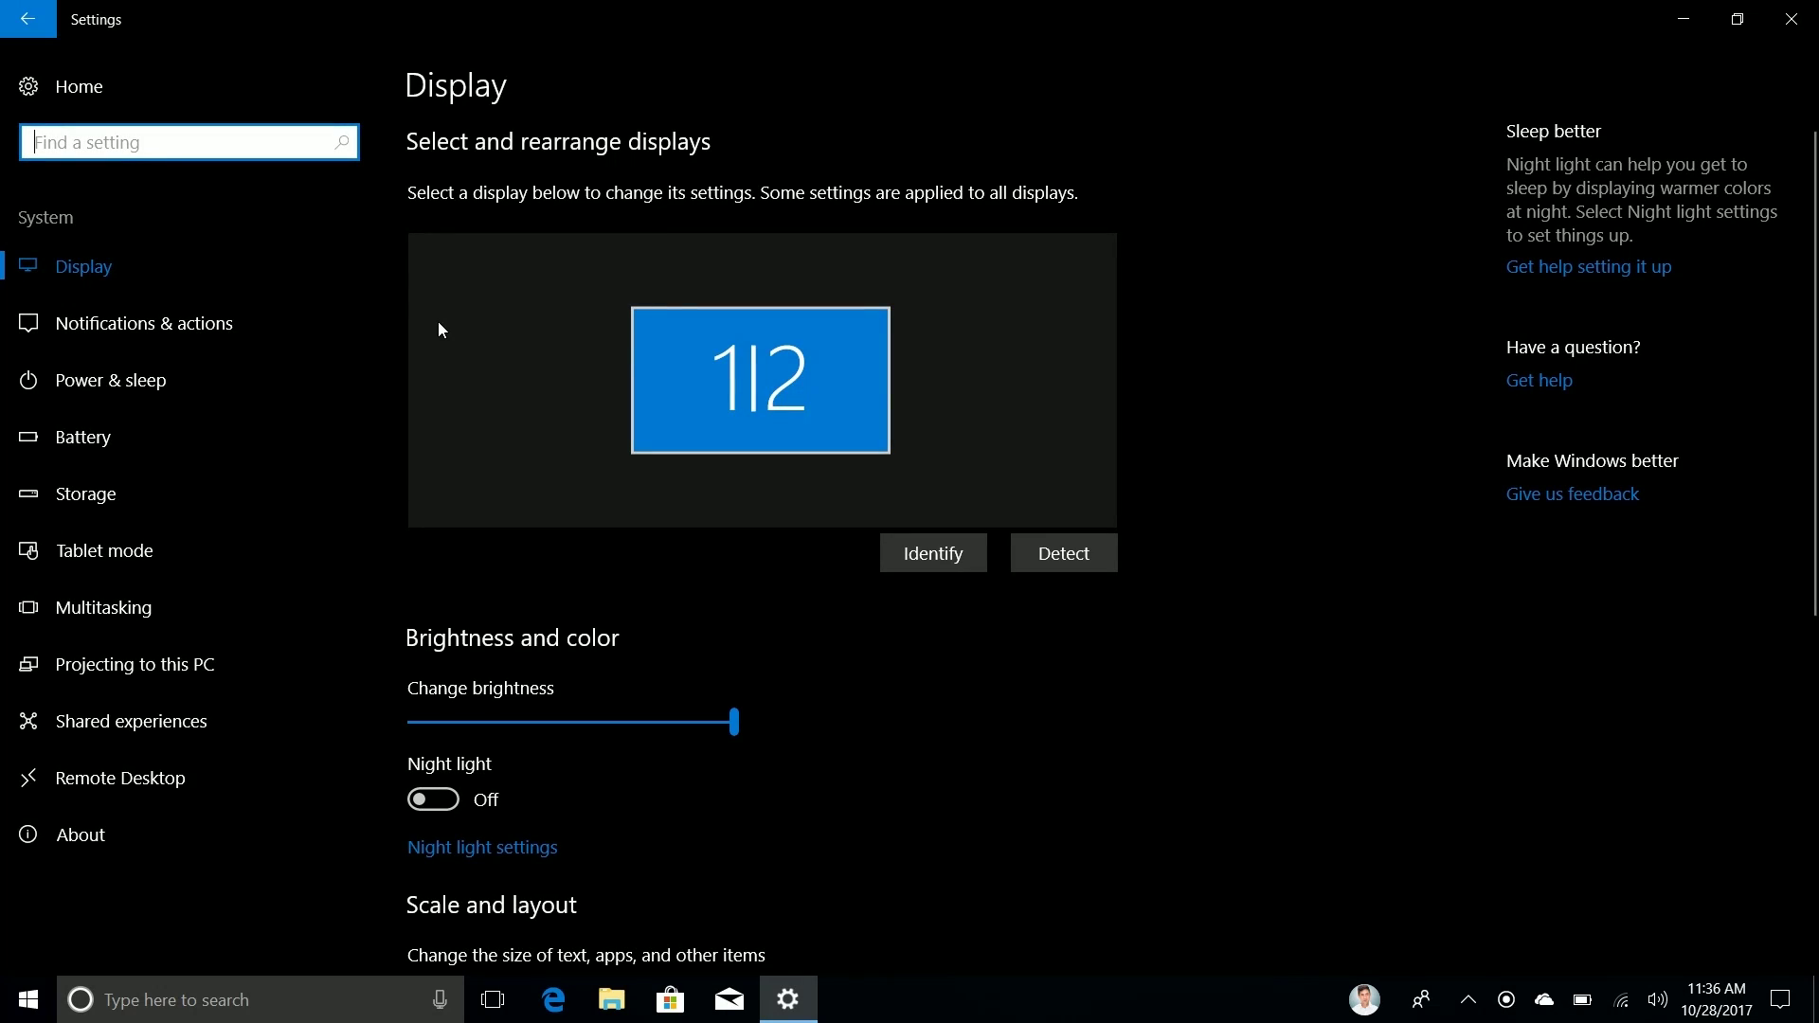
# Switch back and forth between the Settings home page and the System category, ending on the home page
pyautogui.click(28, 19)
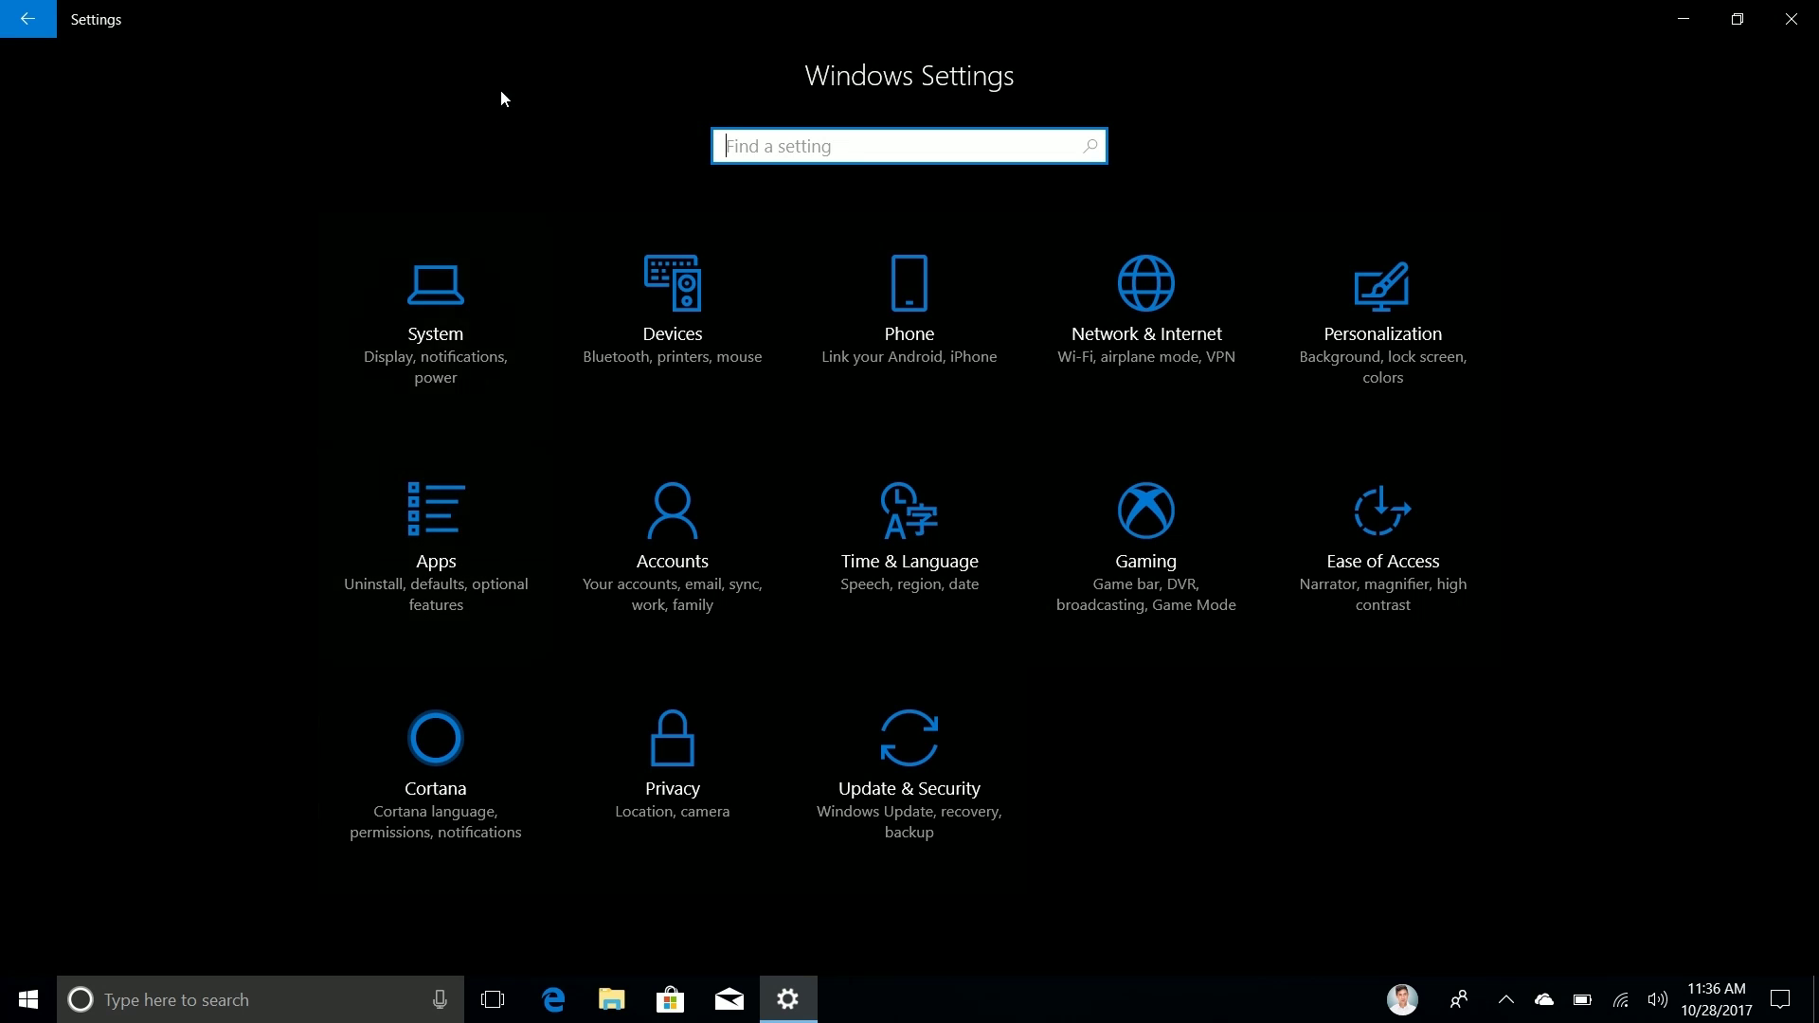
pyautogui.click(419, 425)
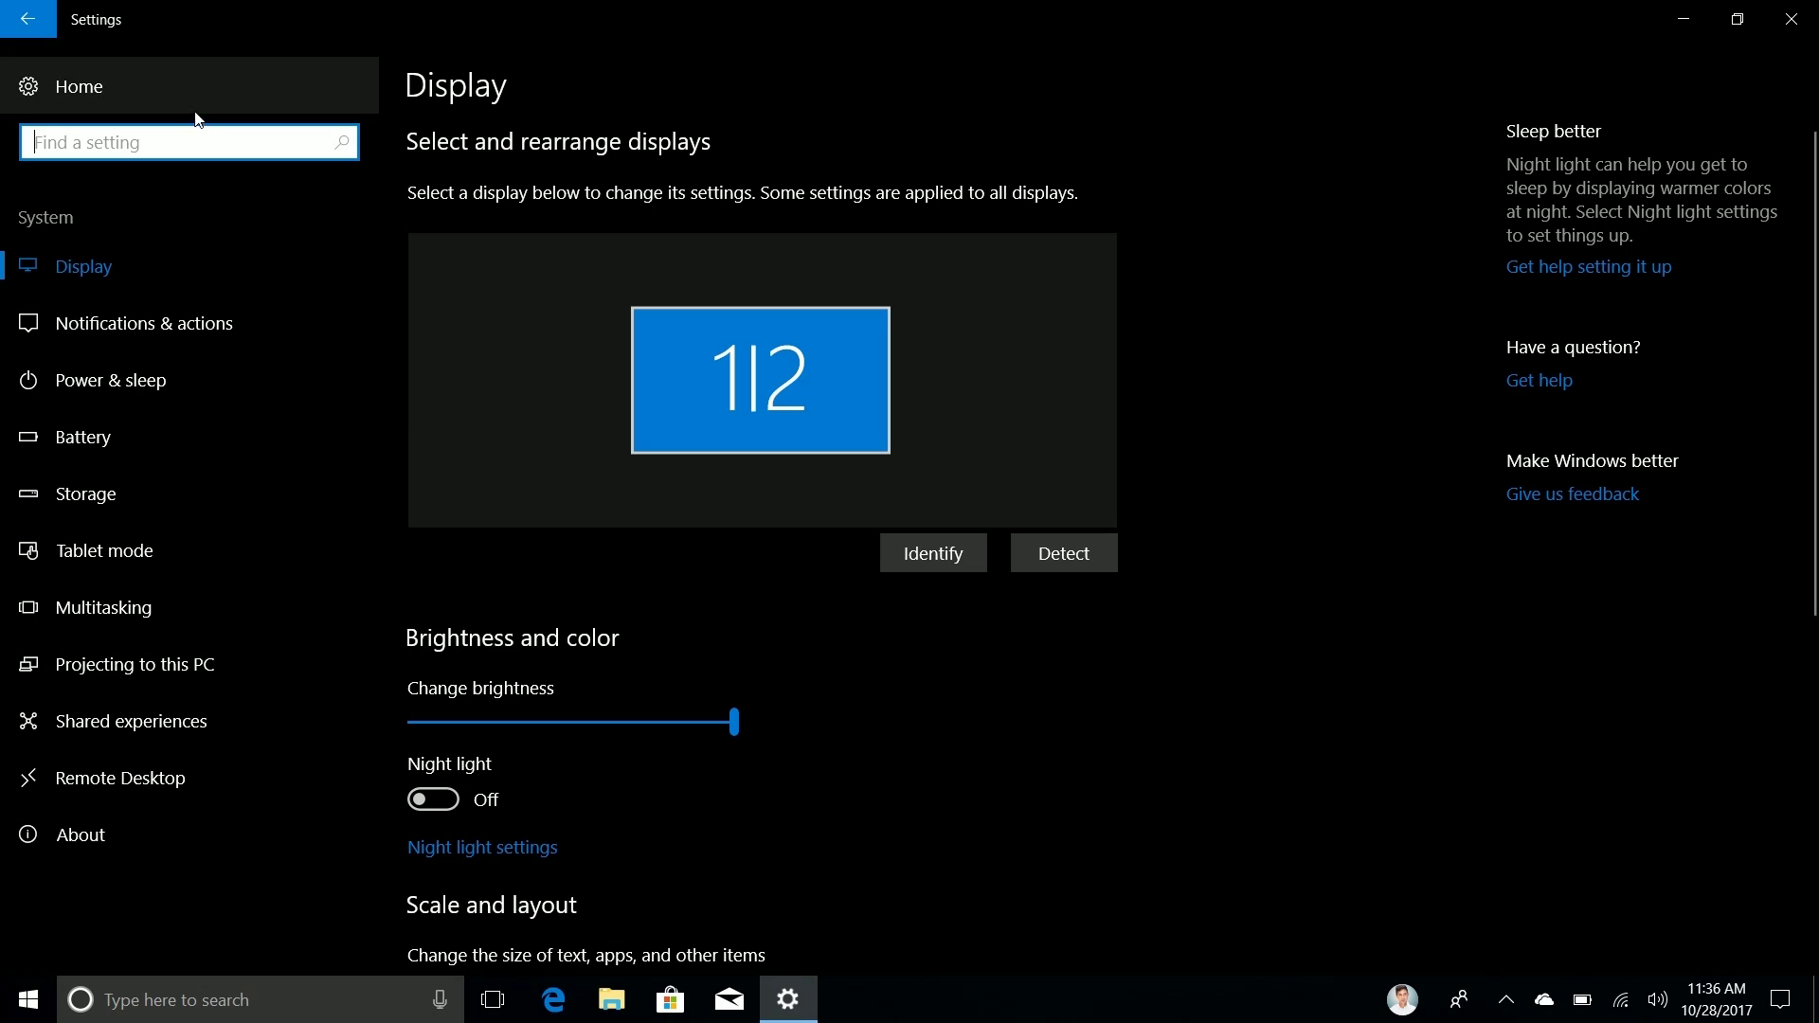
pyautogui.click(183, 83)
pyautogui.click(438, 378)
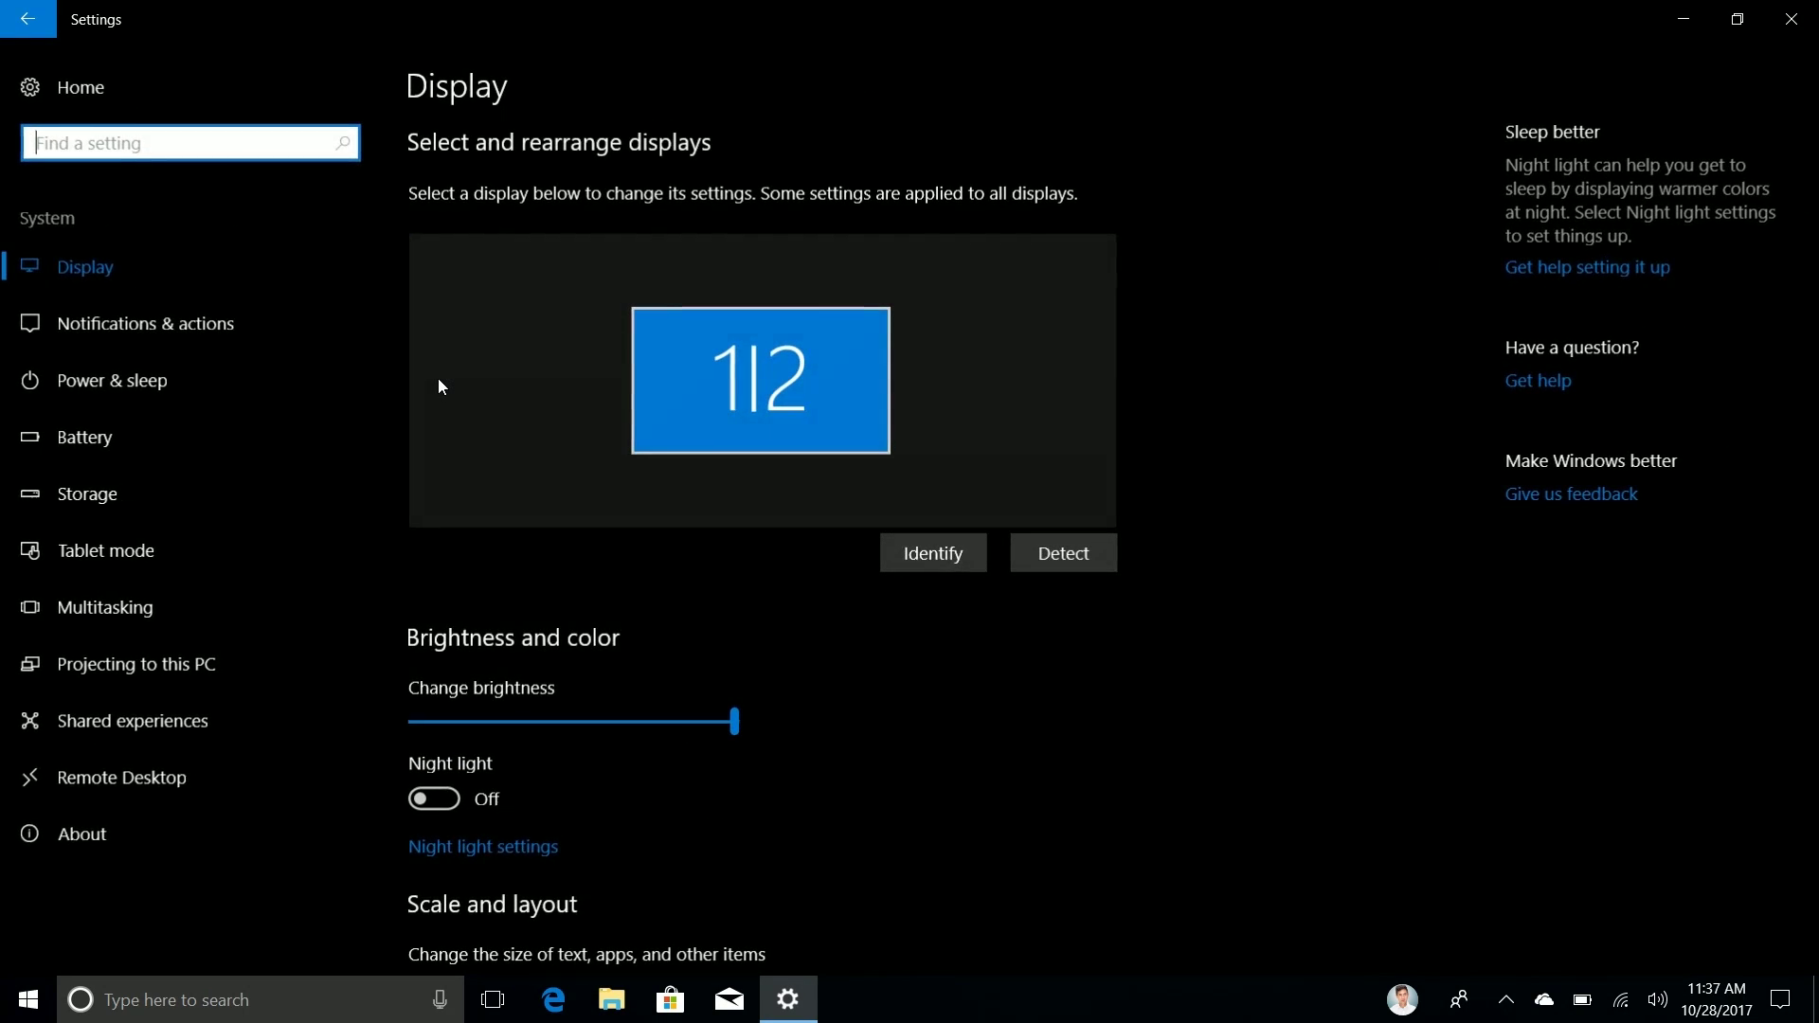
pyautogui.click(226, 99)
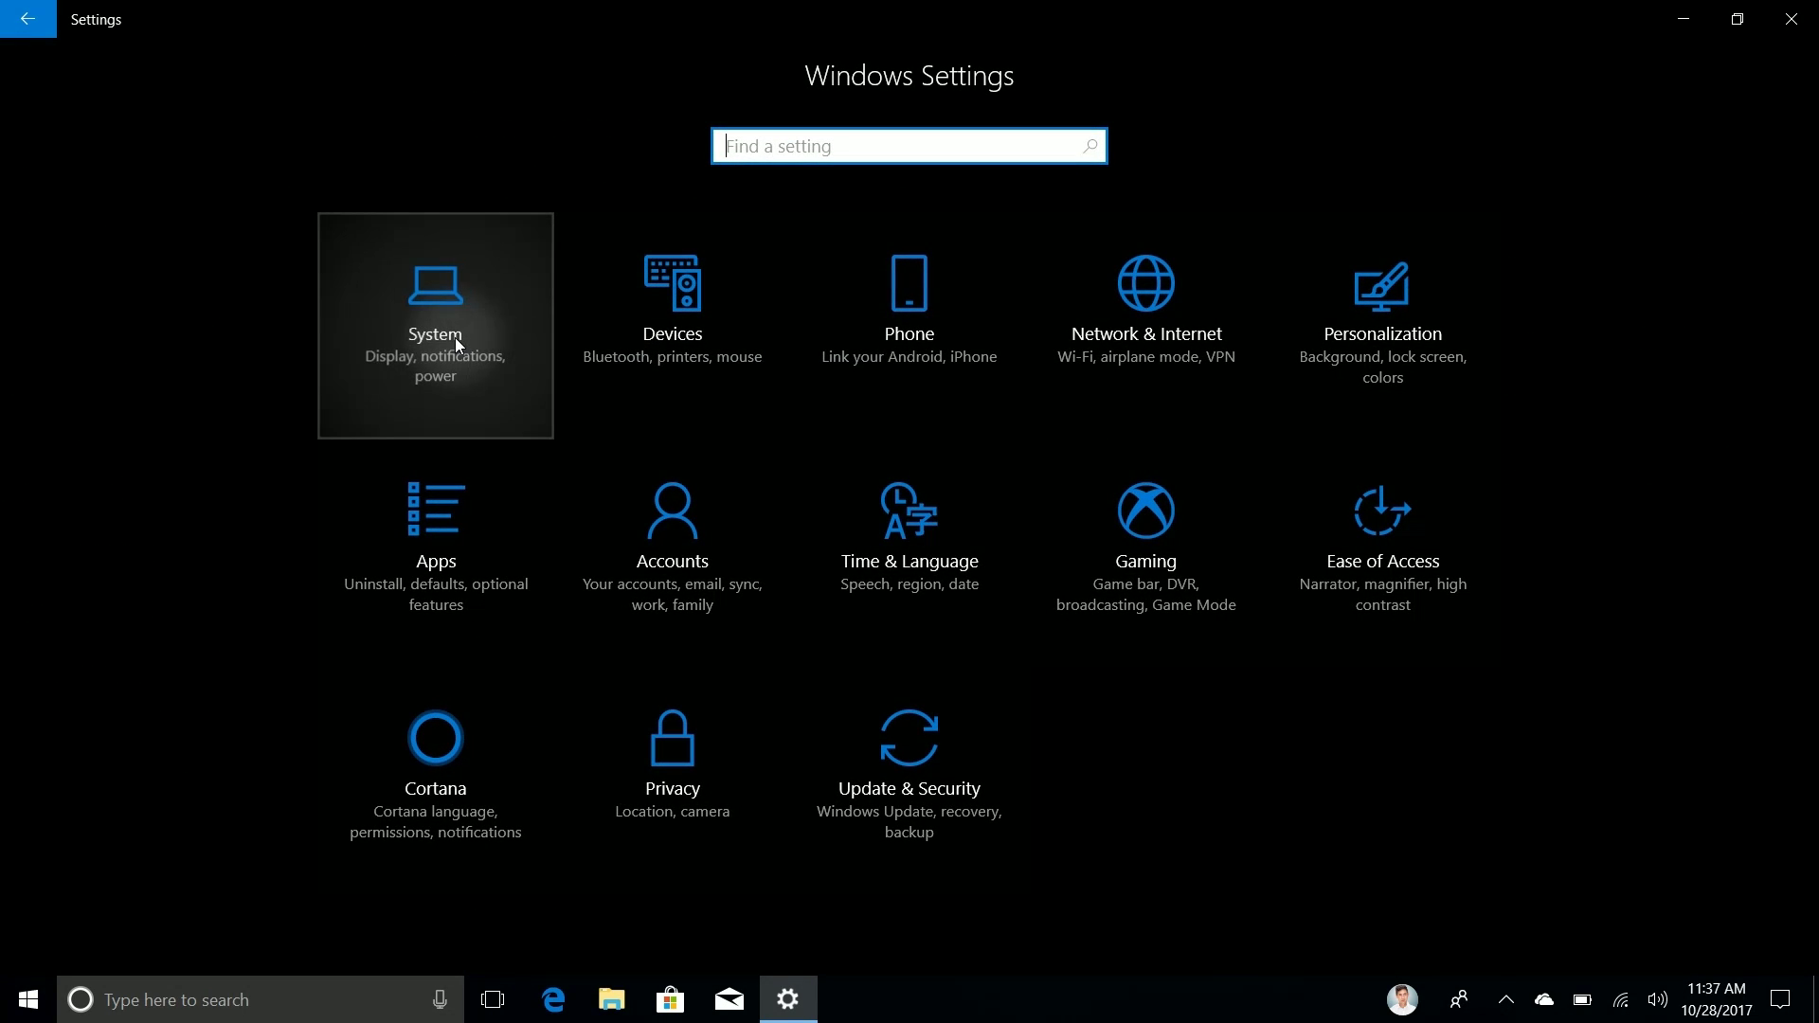
pyautogui.click(456, 343)
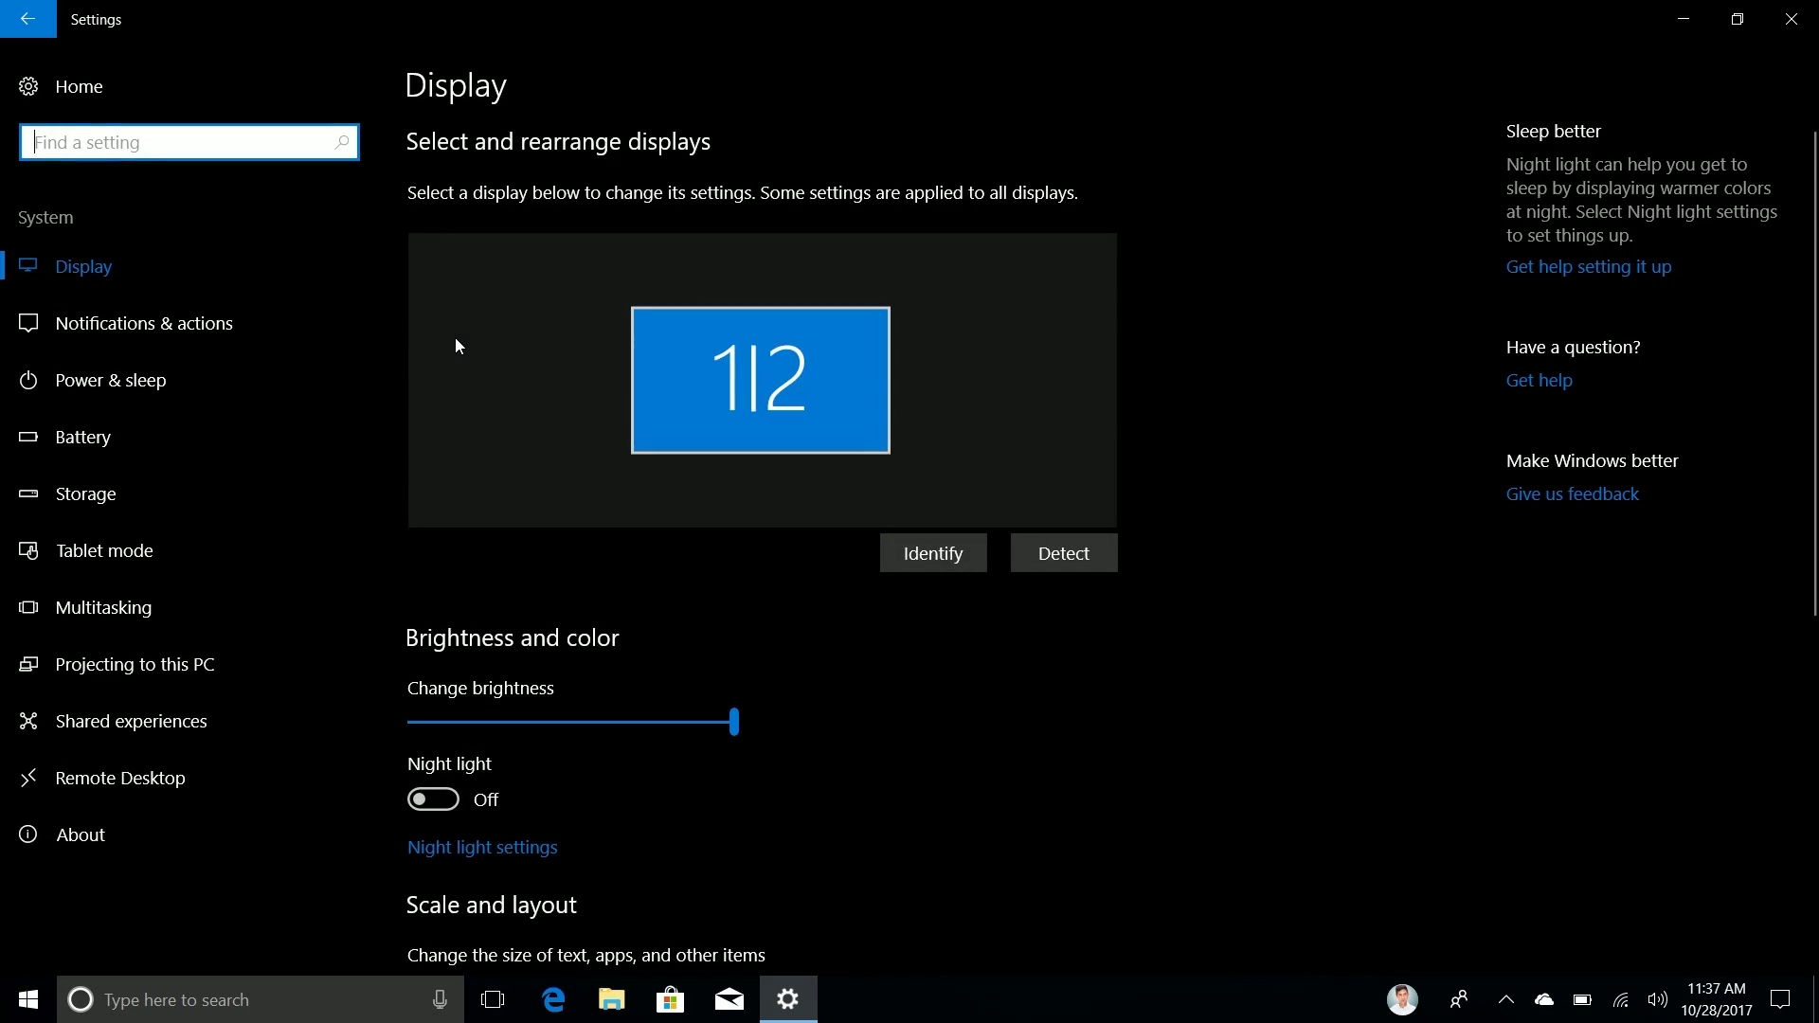
pyautogui.click(298, 74)
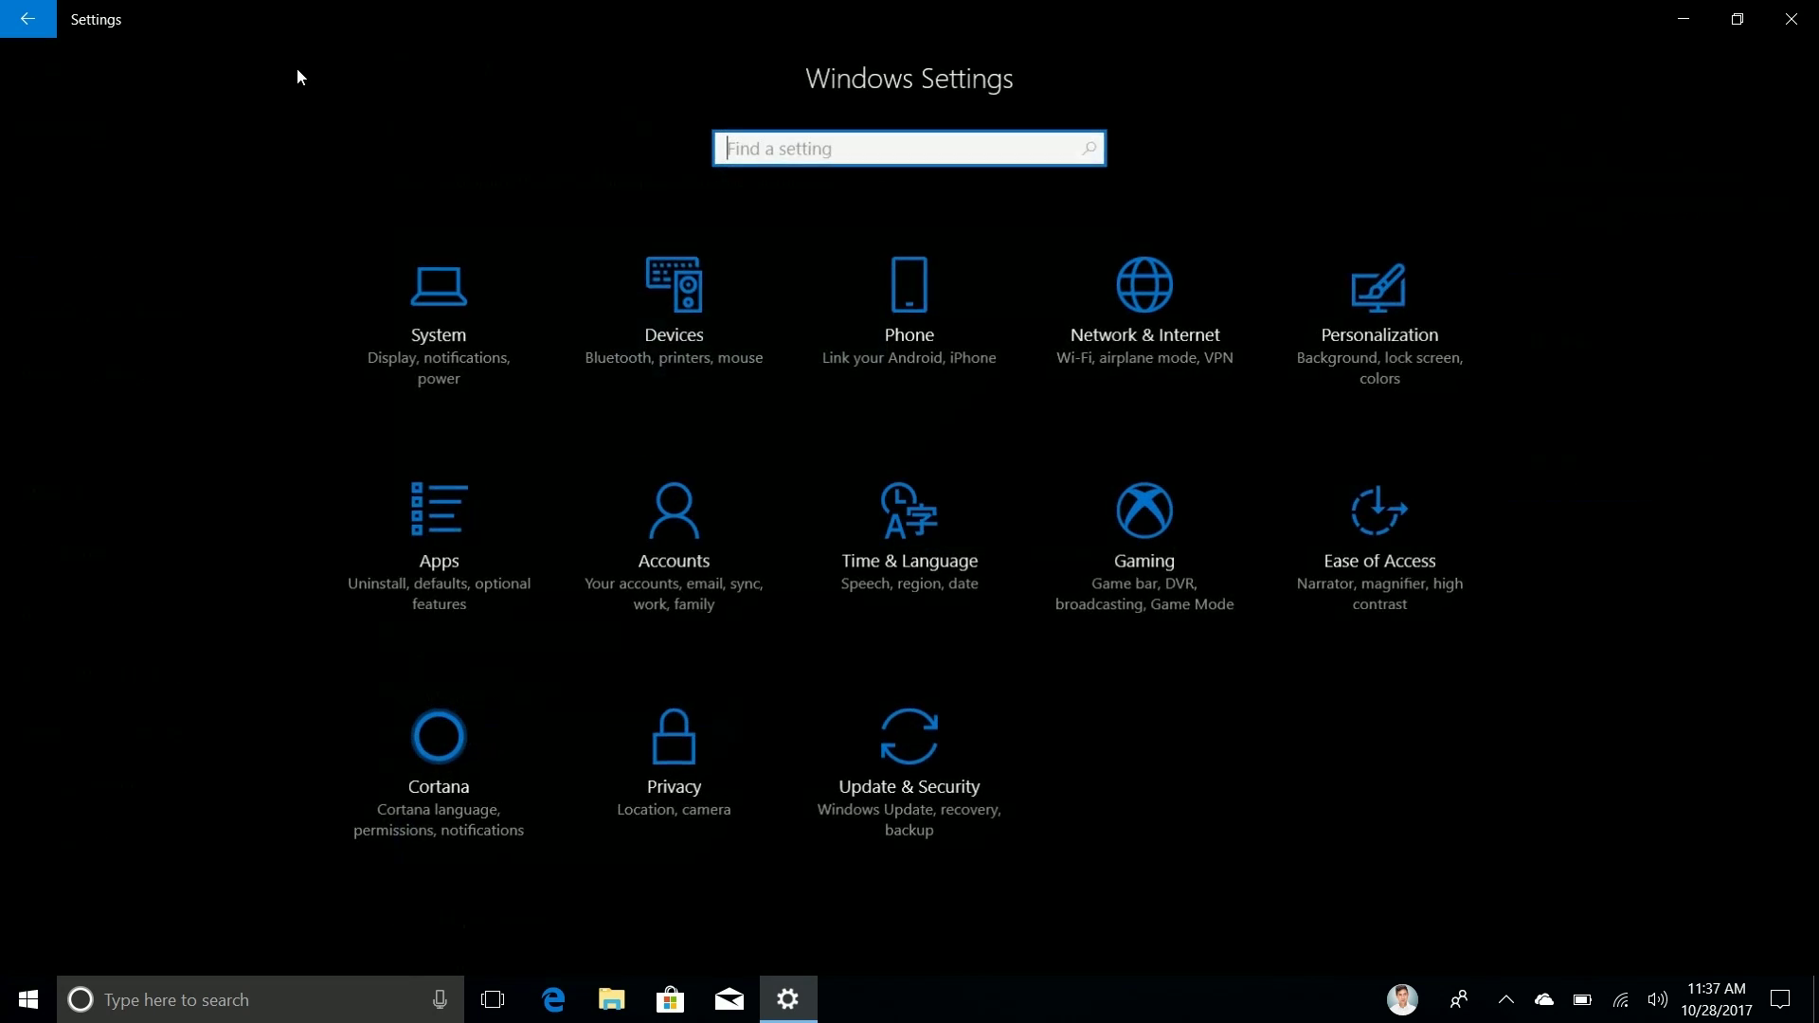
# View the Windows Update page under Update & Security, return to the Settings home page and close Settings
pyautogui.click(955, 777)
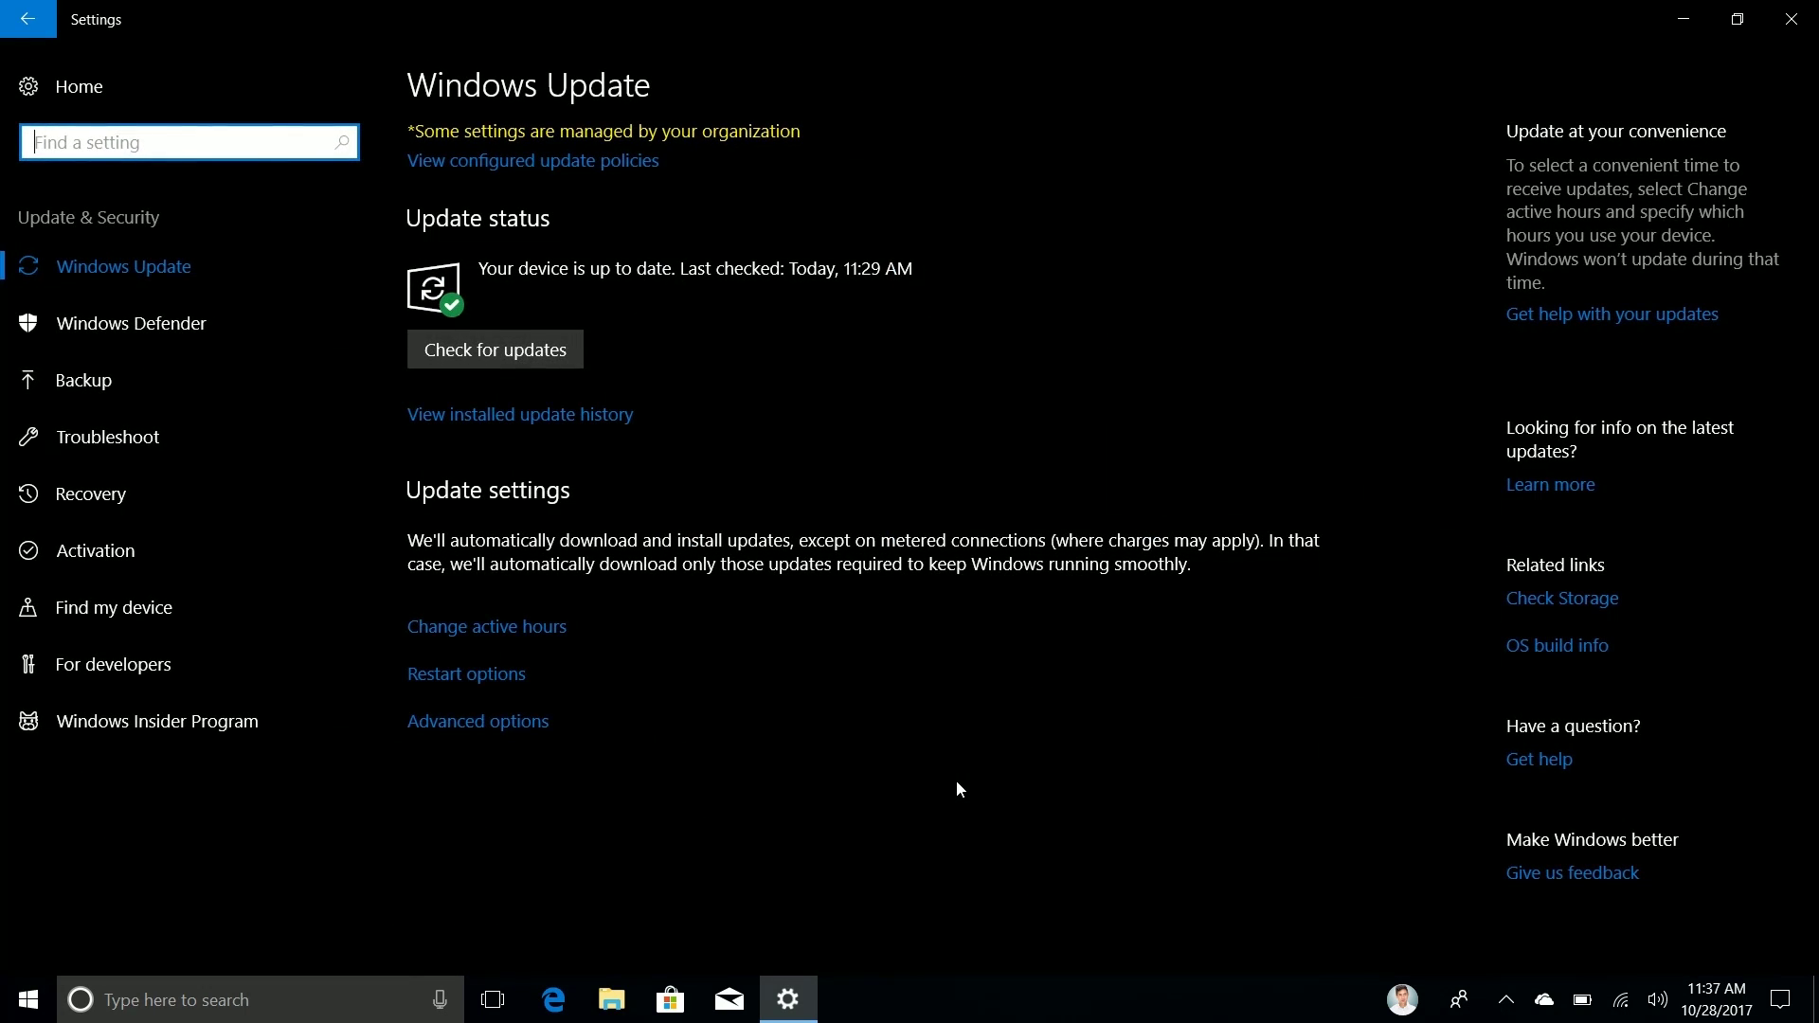
pyautogui.click(132, 110)
pyautogui.click(1816, 6)
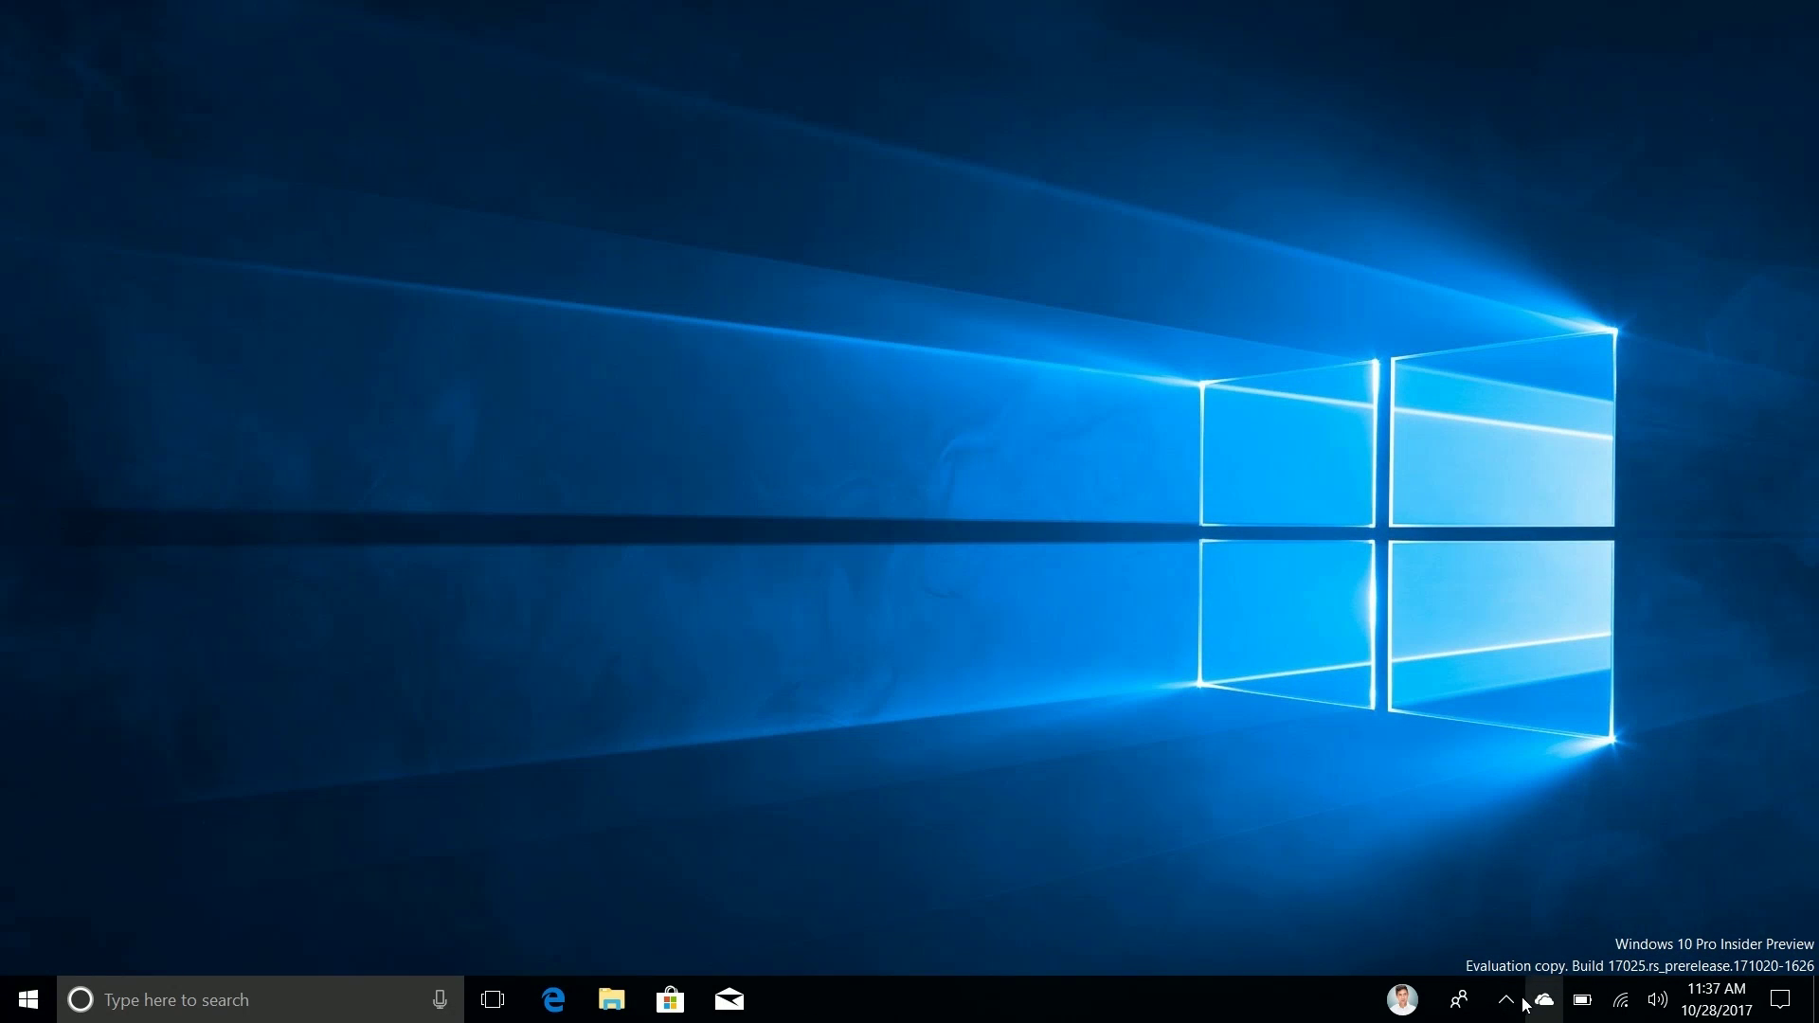
# Open the People flyout from the taskbar, show its connected apps and dismiss the flyout
pyautogui.click(1481, 1004)
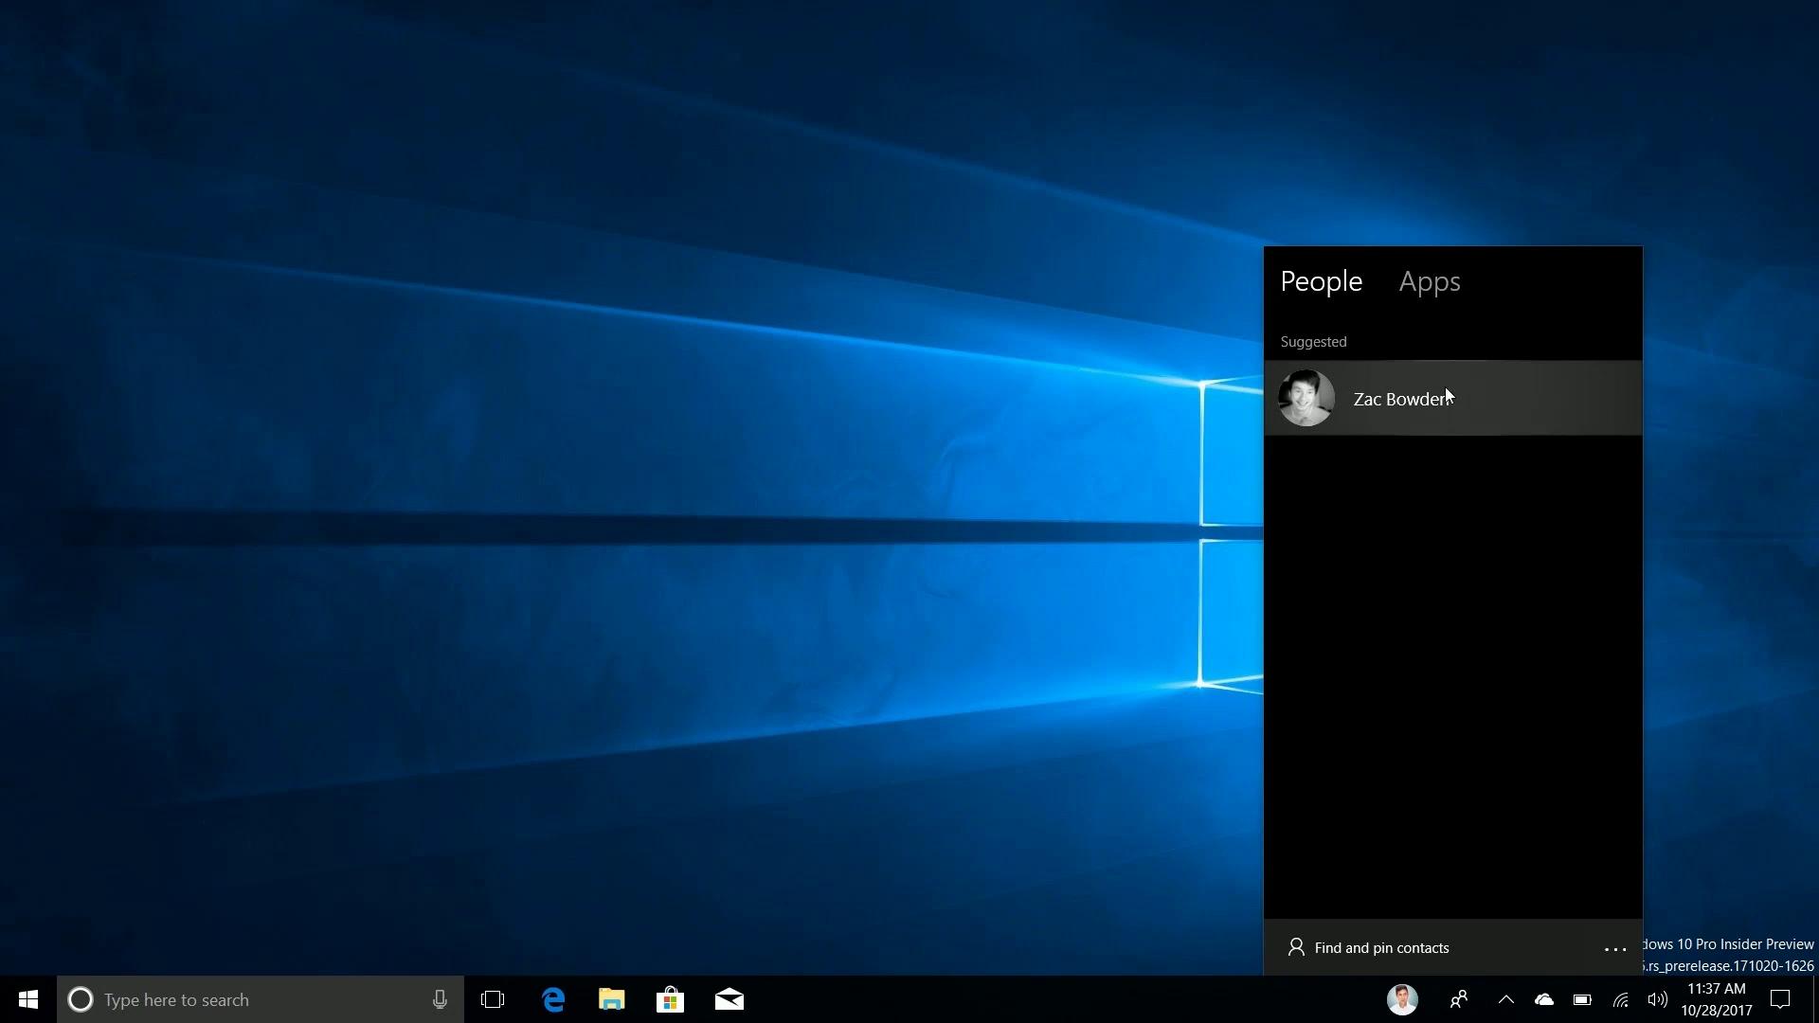
pyautogui.click(1458, 295)
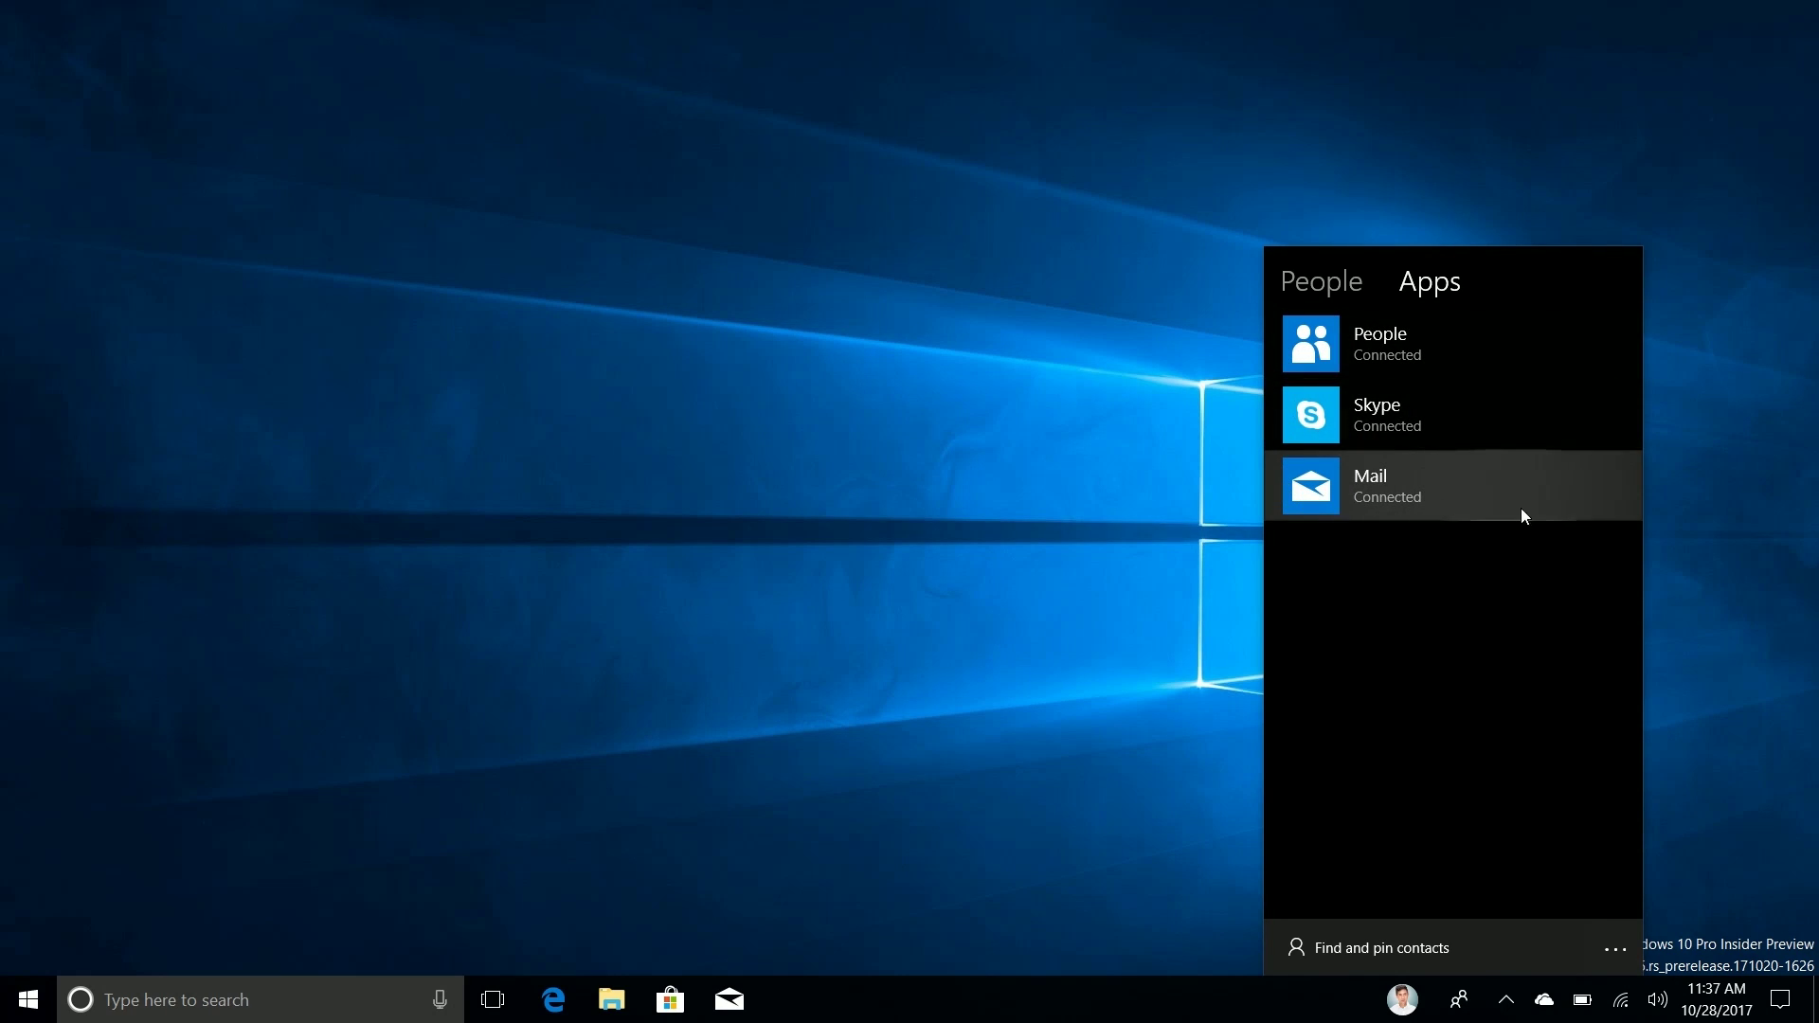
pyautogui.click(1000, 567)
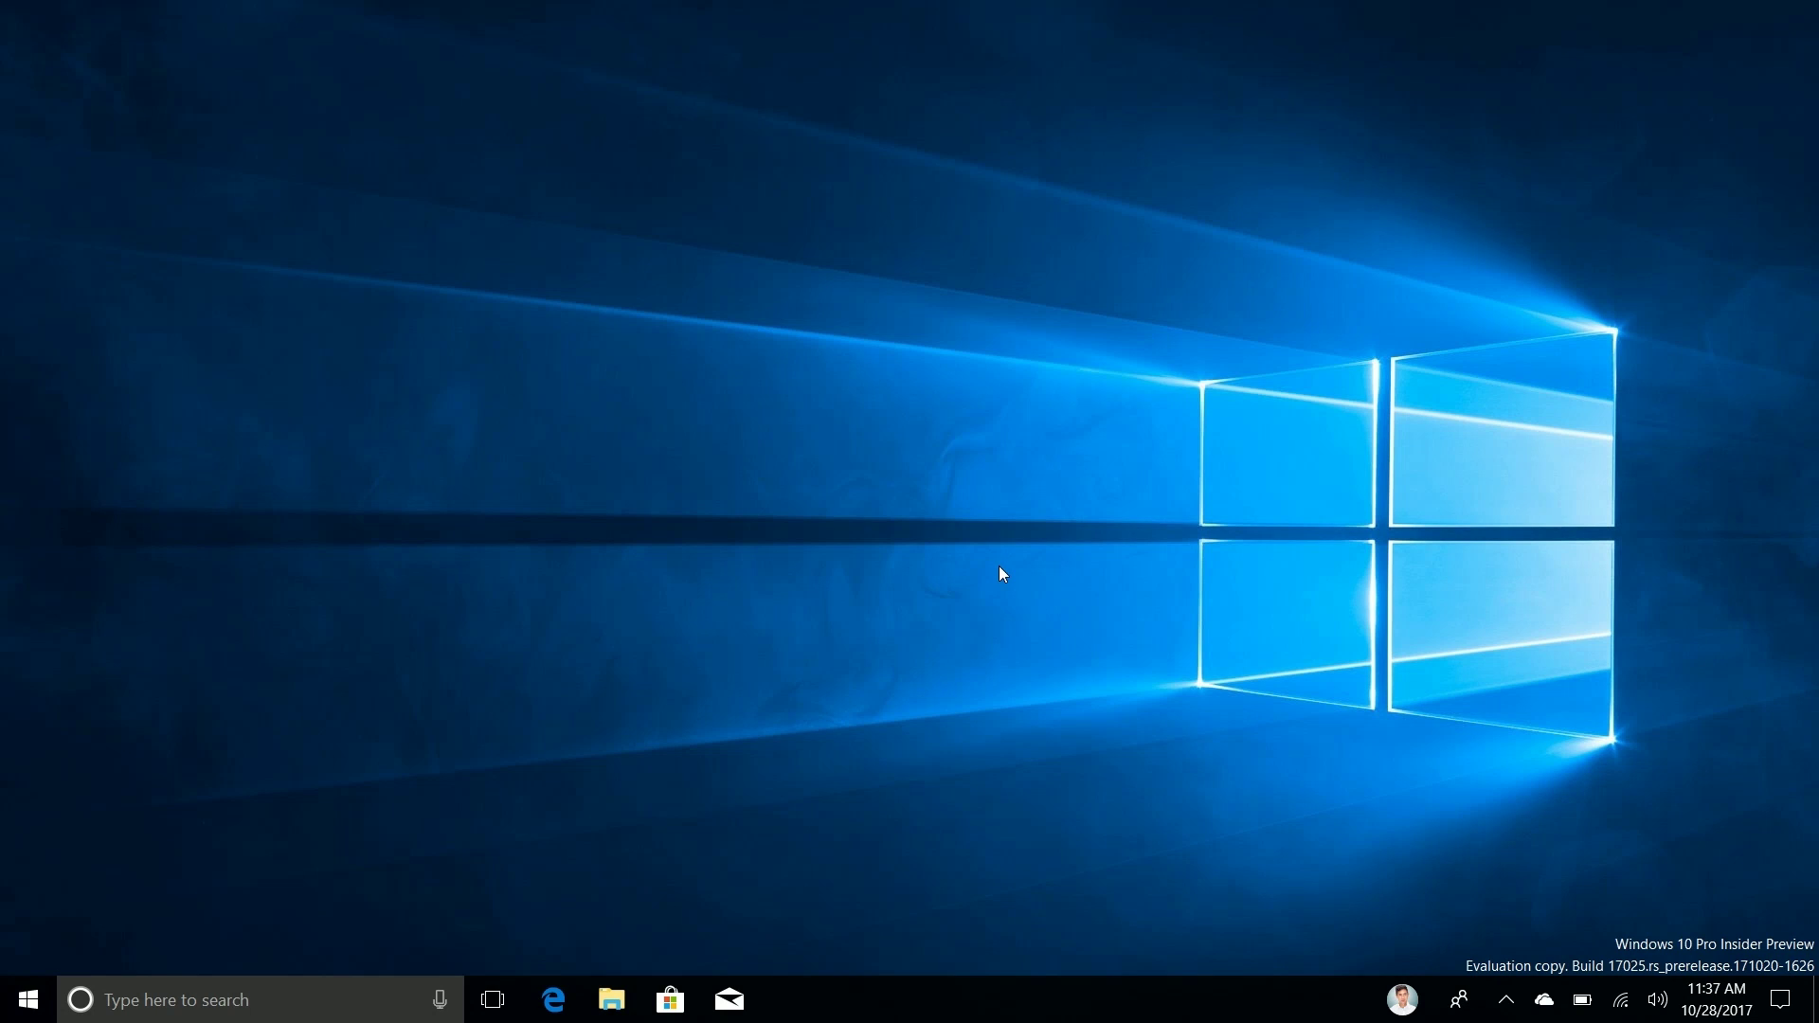
# View the clock and calendar flyout, dismiss it, and briefly open and close the Start menu
pyautogui.click(1699, 992)
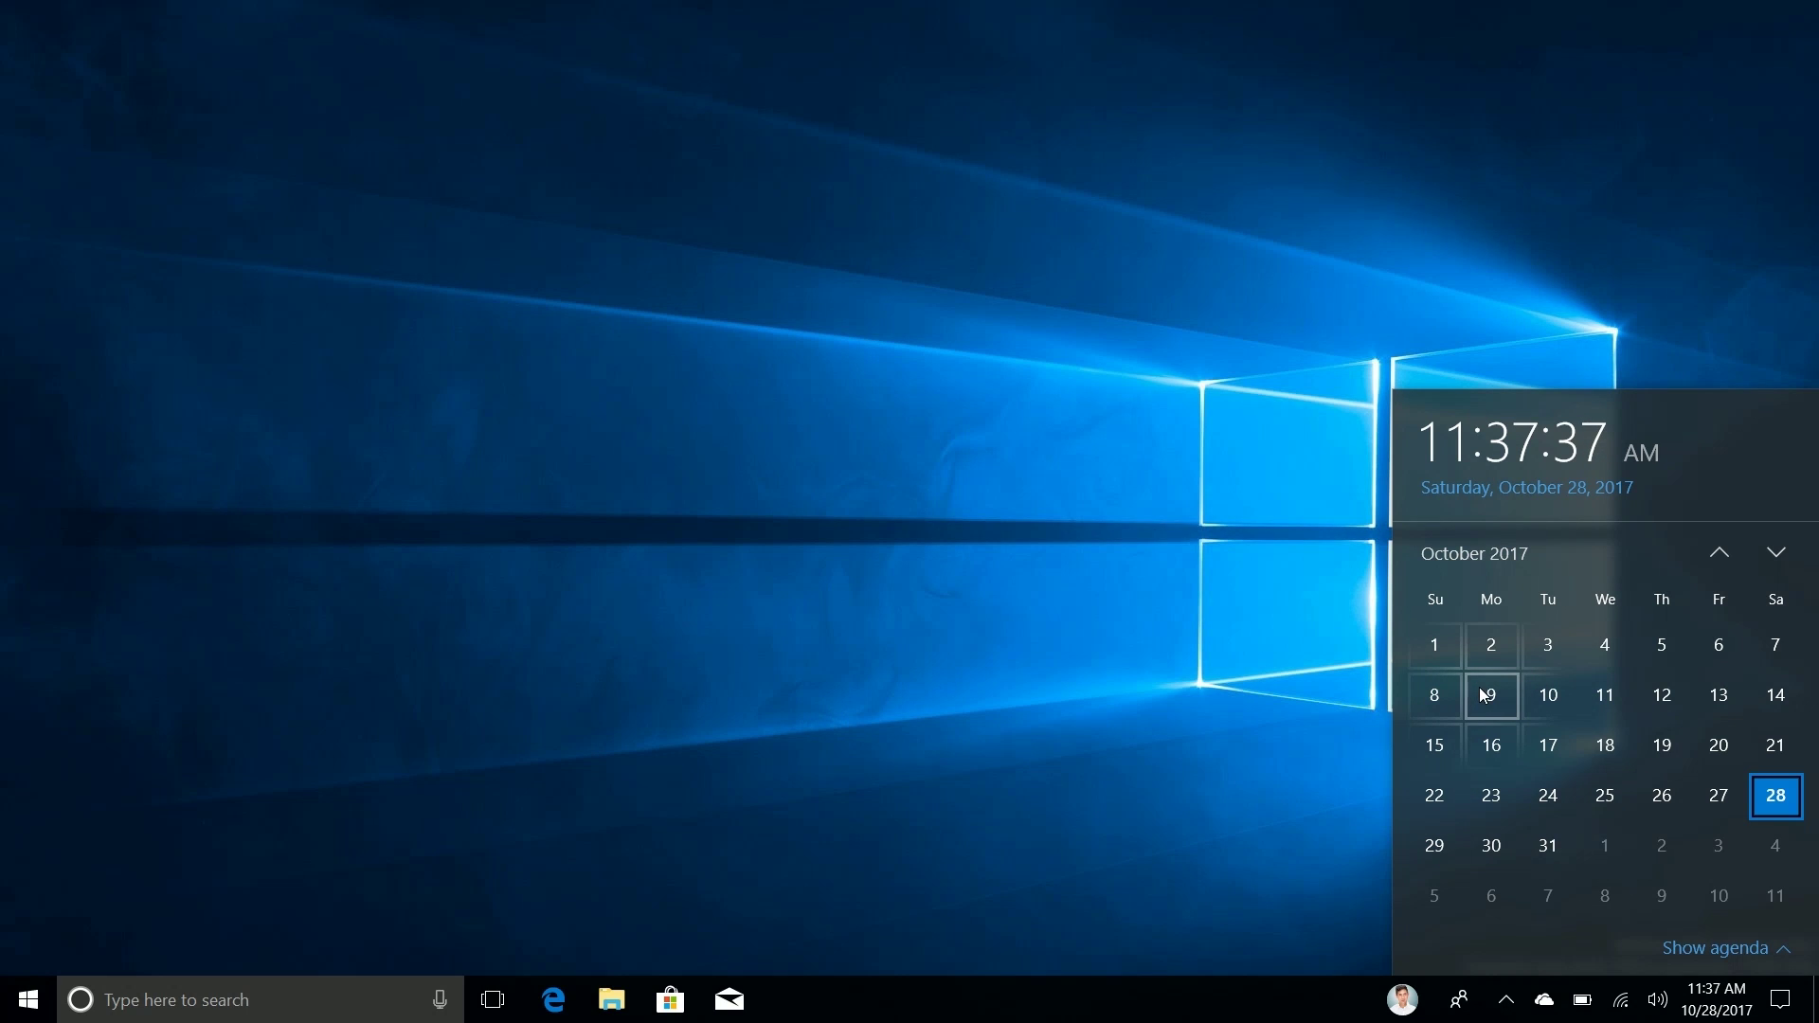
pyautogui.click(871, 821)
pyautogui.click(29, 1000)
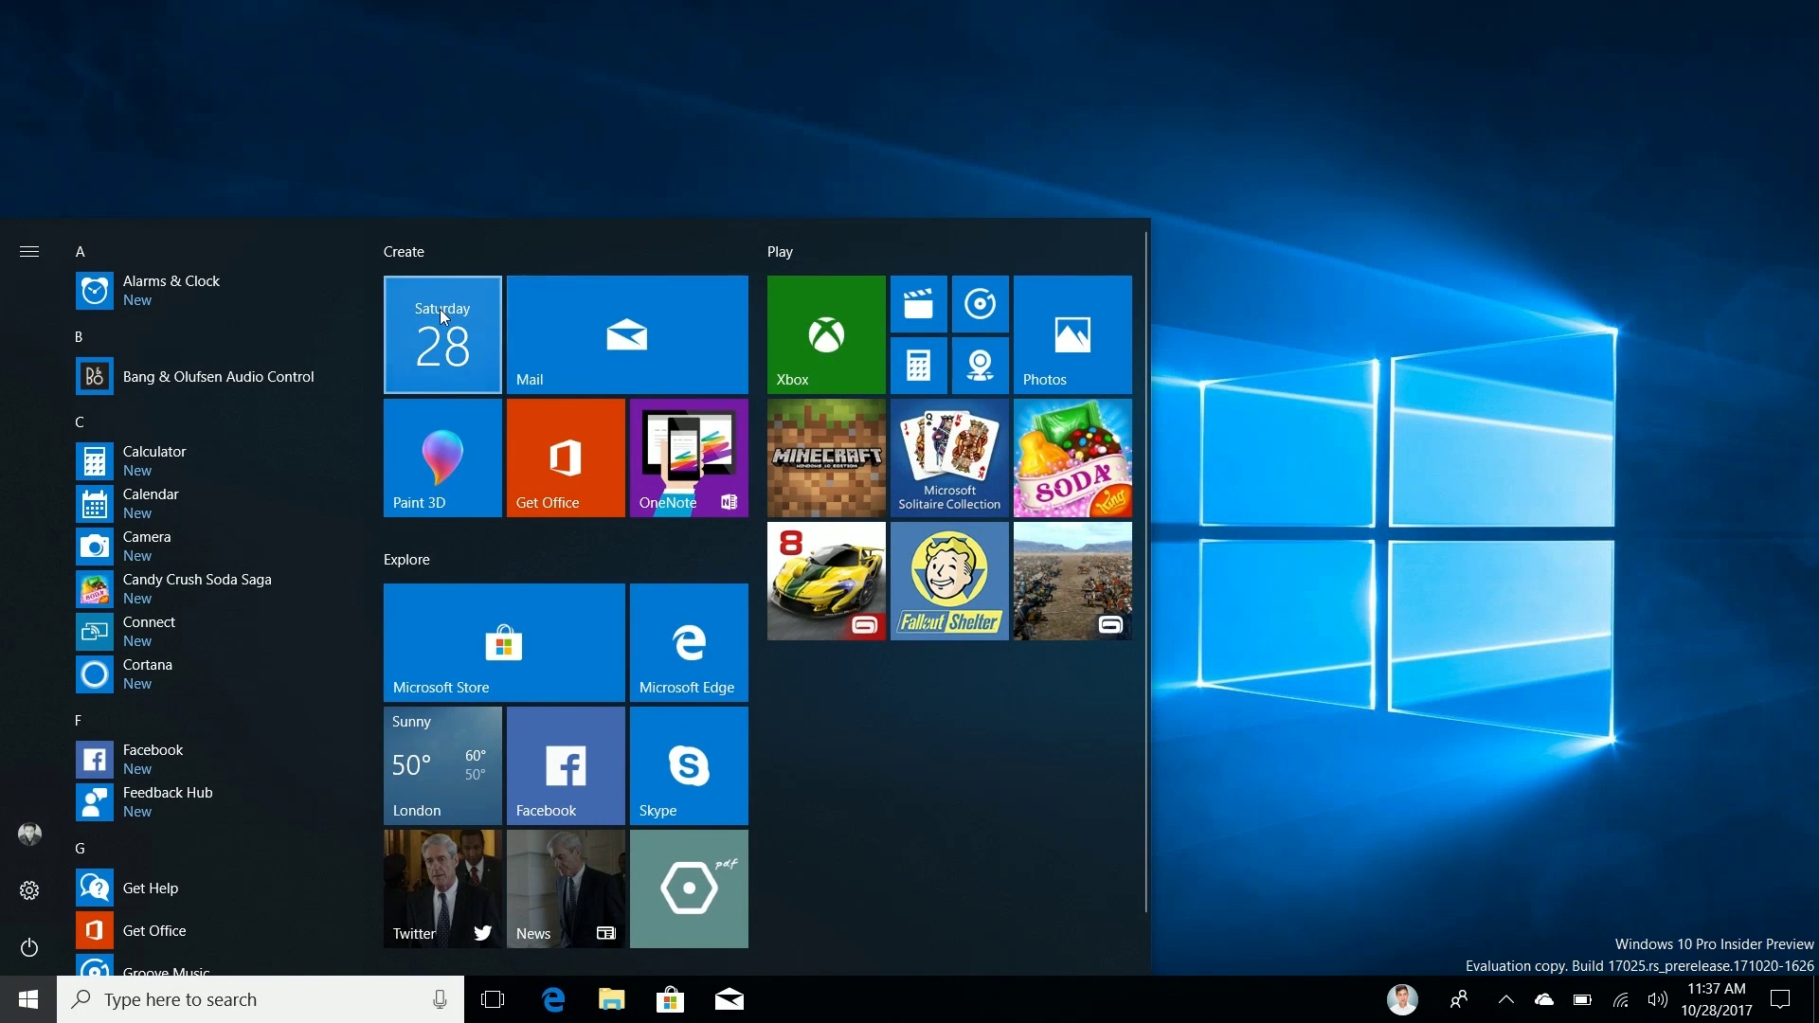
pyautogui.click(749, 128)
# Reopen Windows Settings, go to the Ease of Access category and look through its list of pages
pyautogui.press('super')
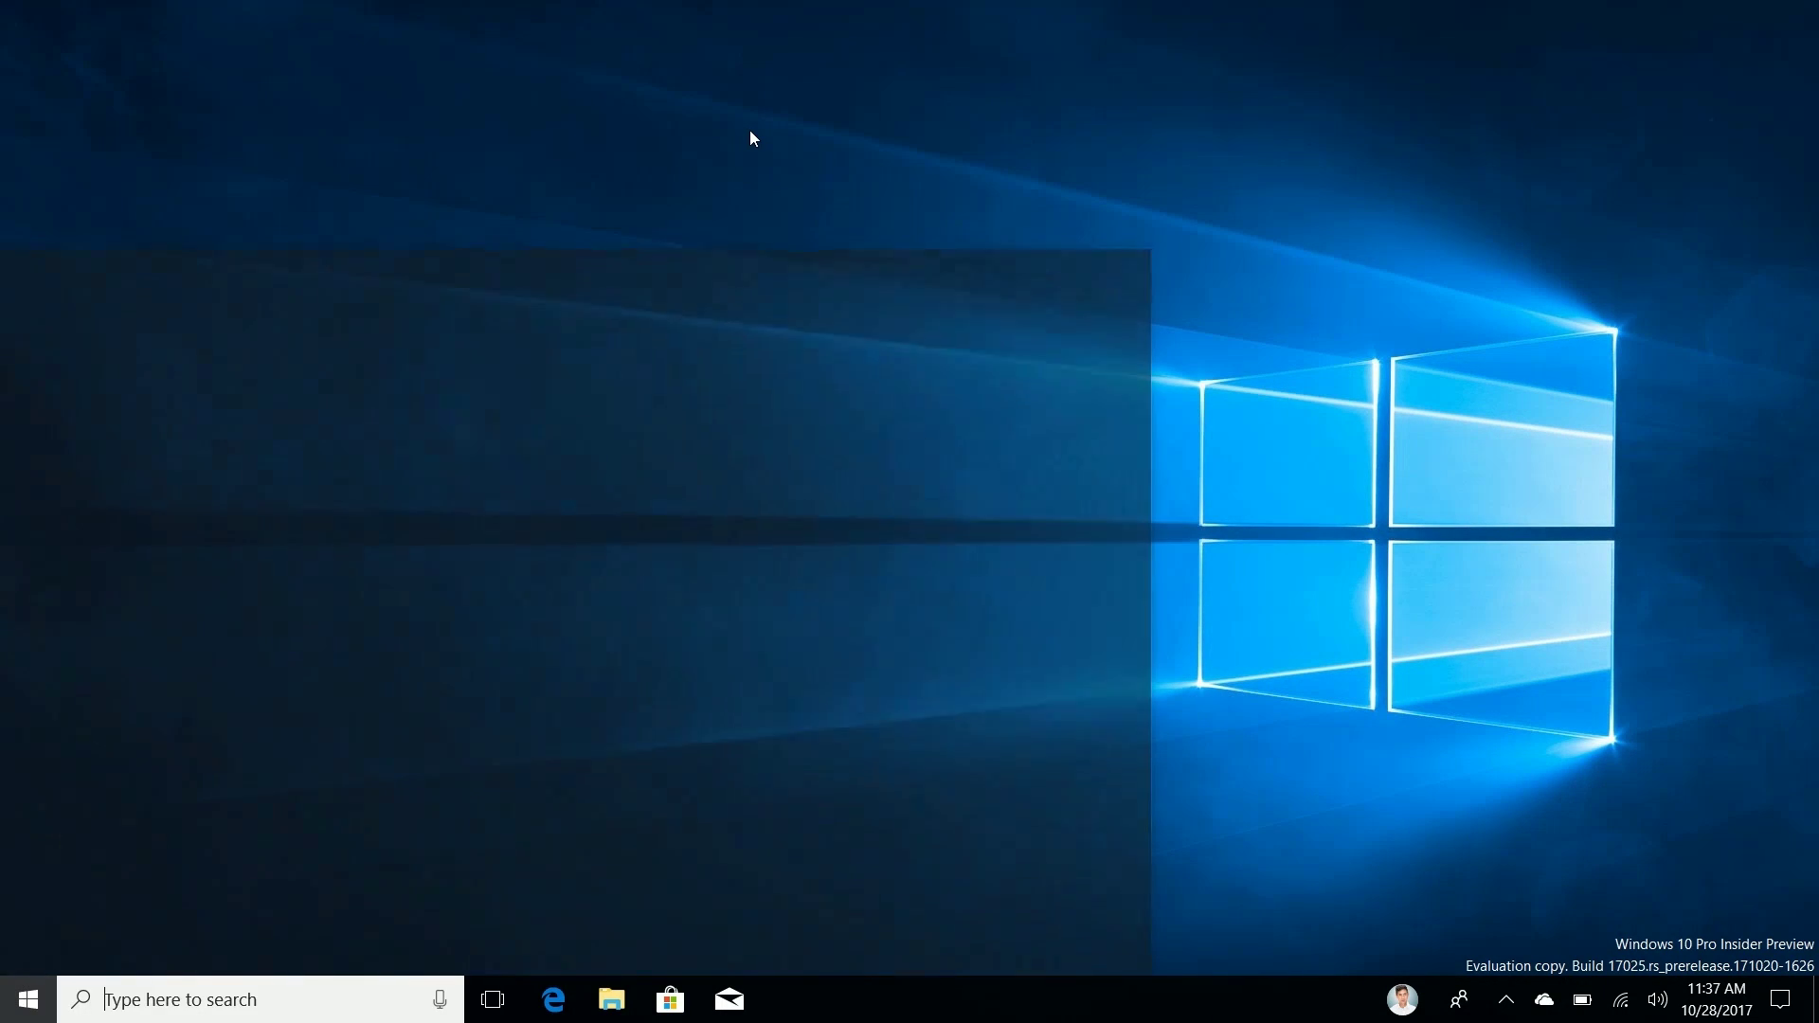
pyautogui.click(17, 905)
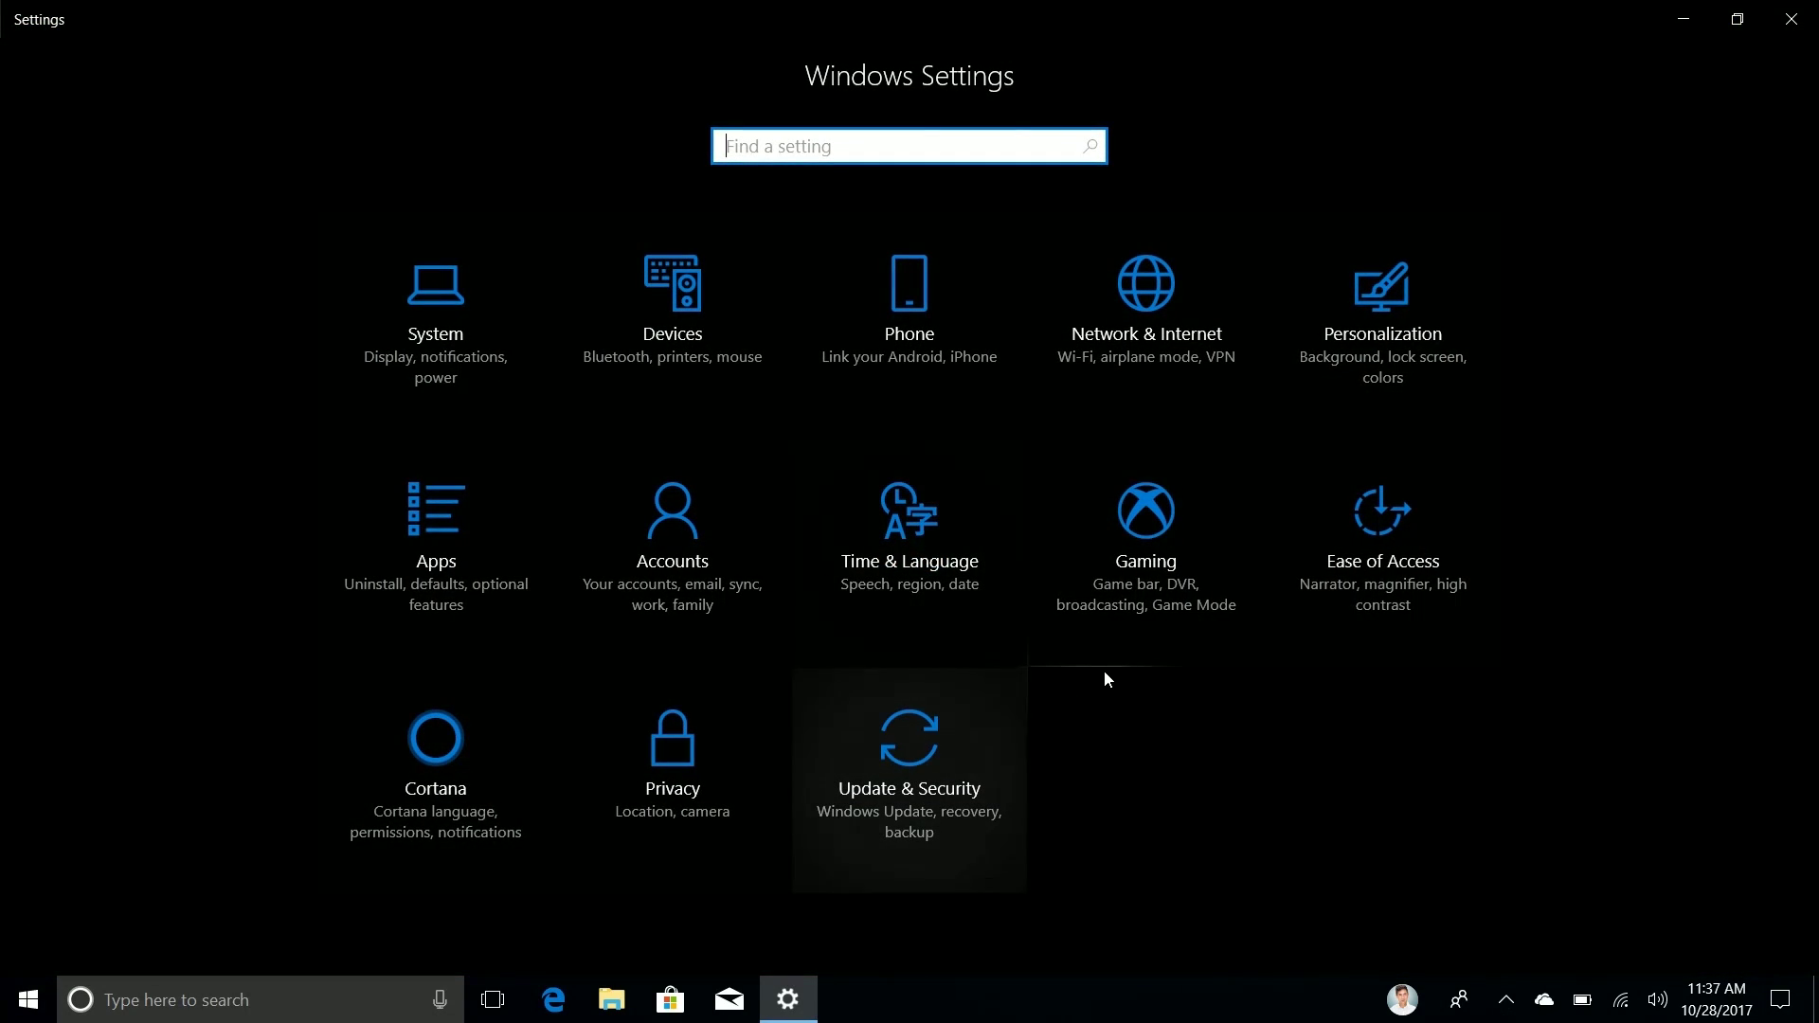
pyautogui.click(1332, 566)
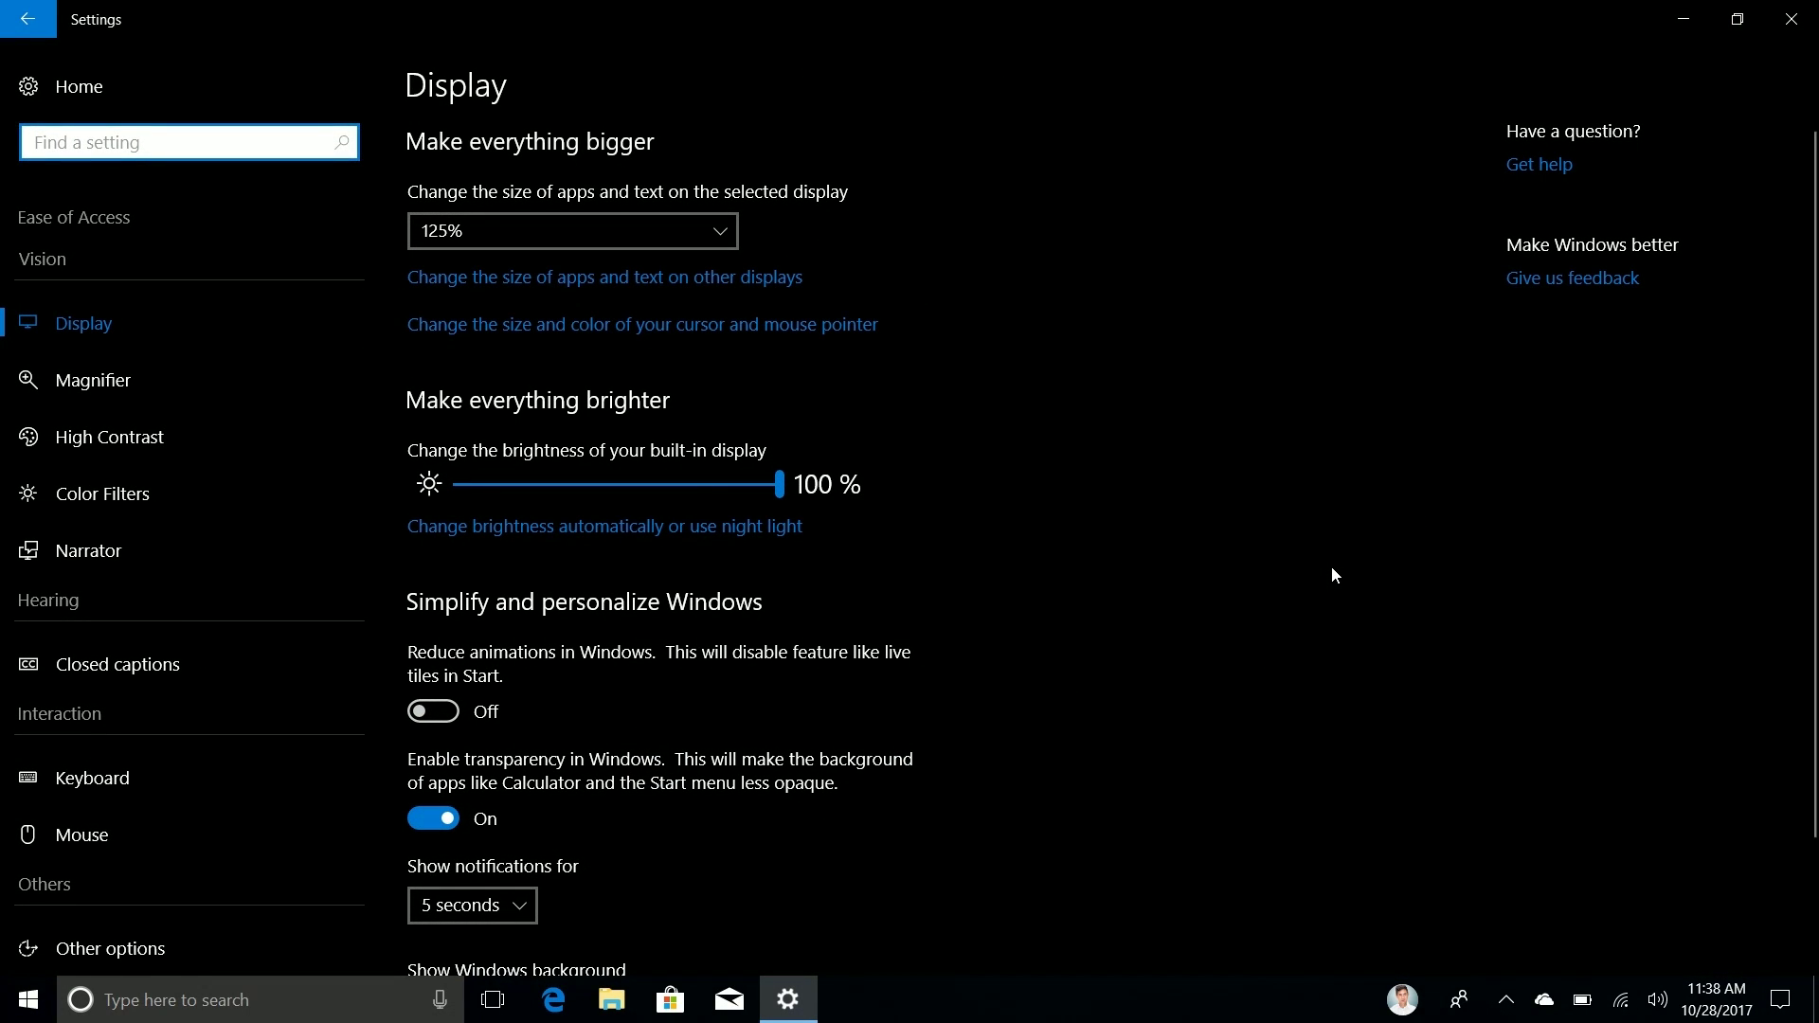
pyautogui.scroll(-2, 144, 817)
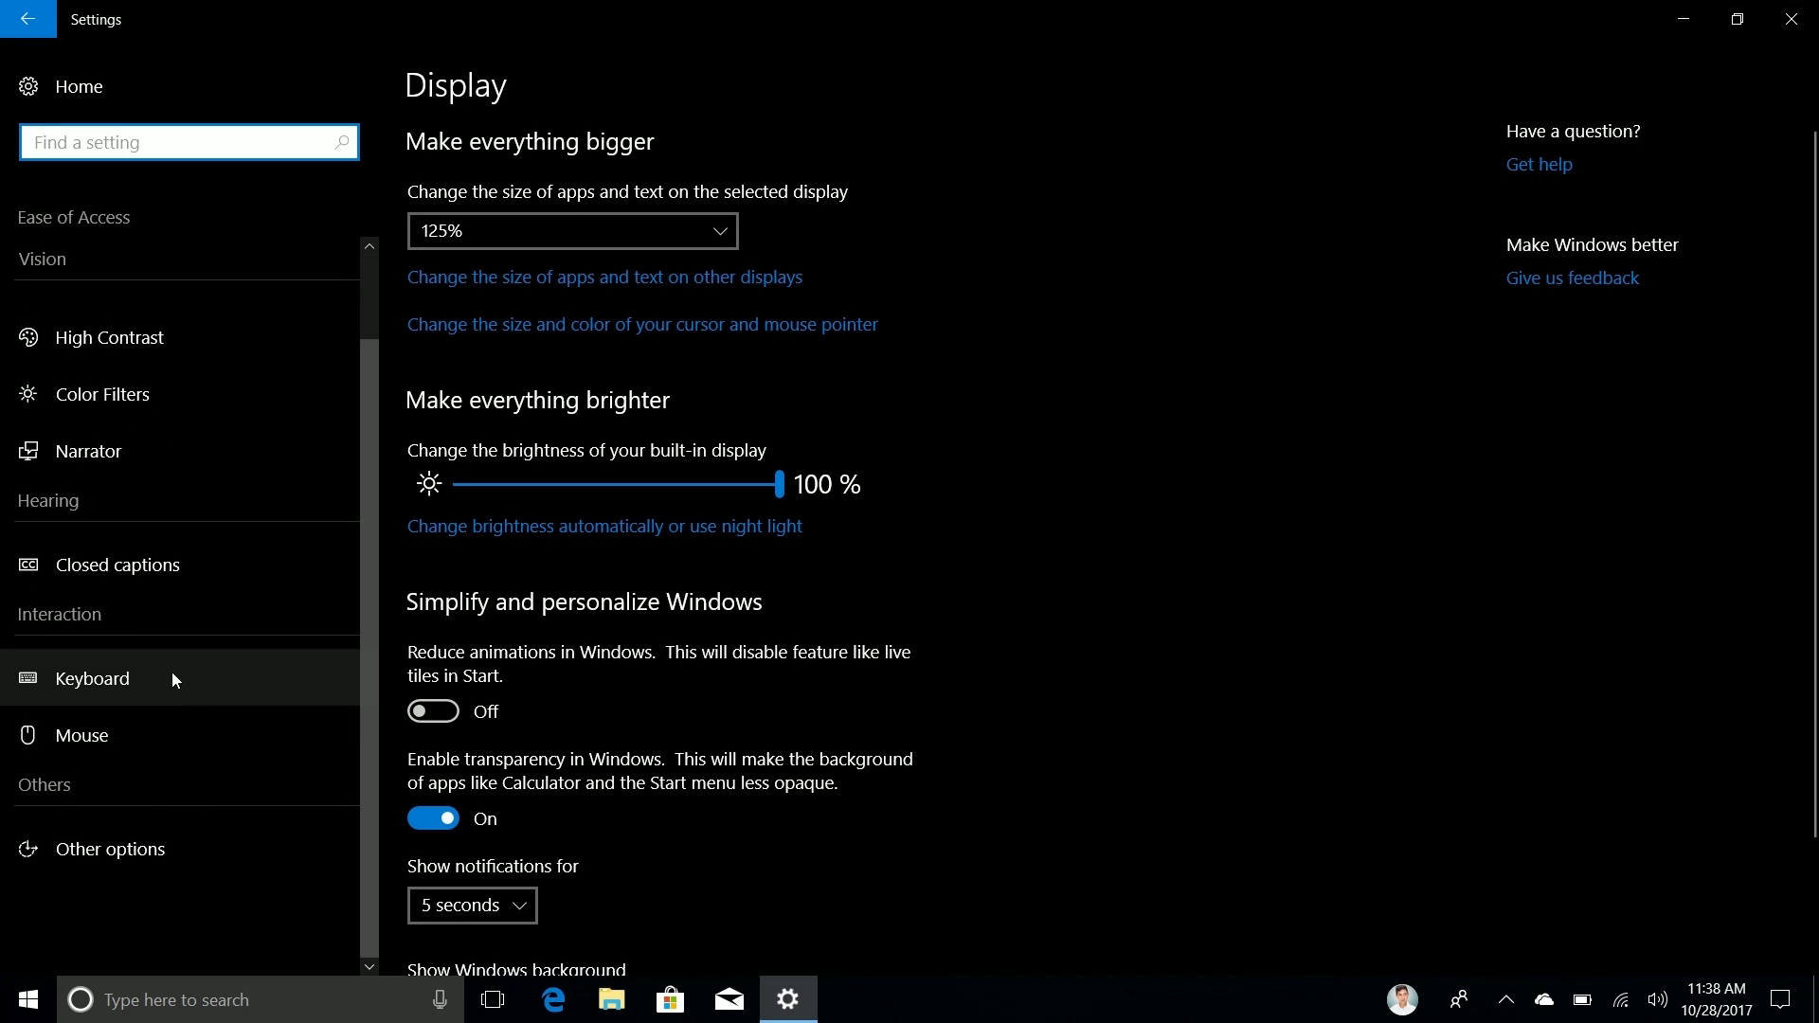
pyautogui.scroll(2, 185, 654)
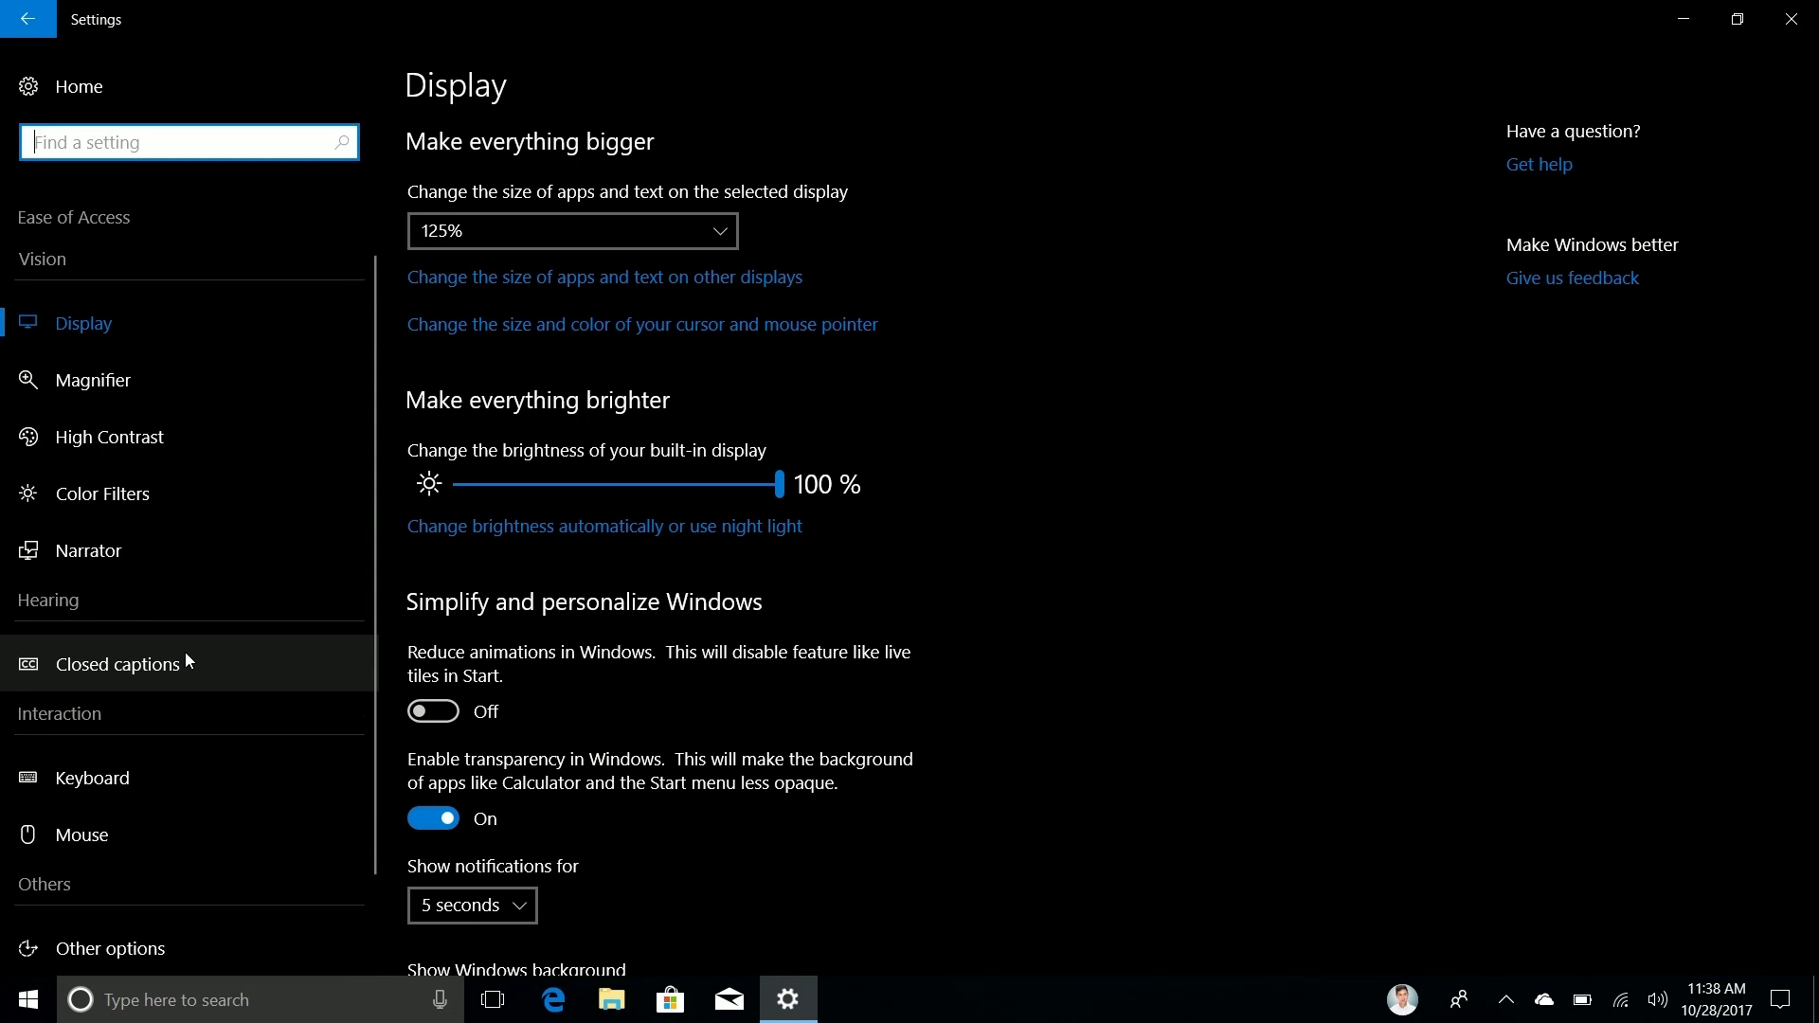
pyautogui.scroll(-2, 185, 661)
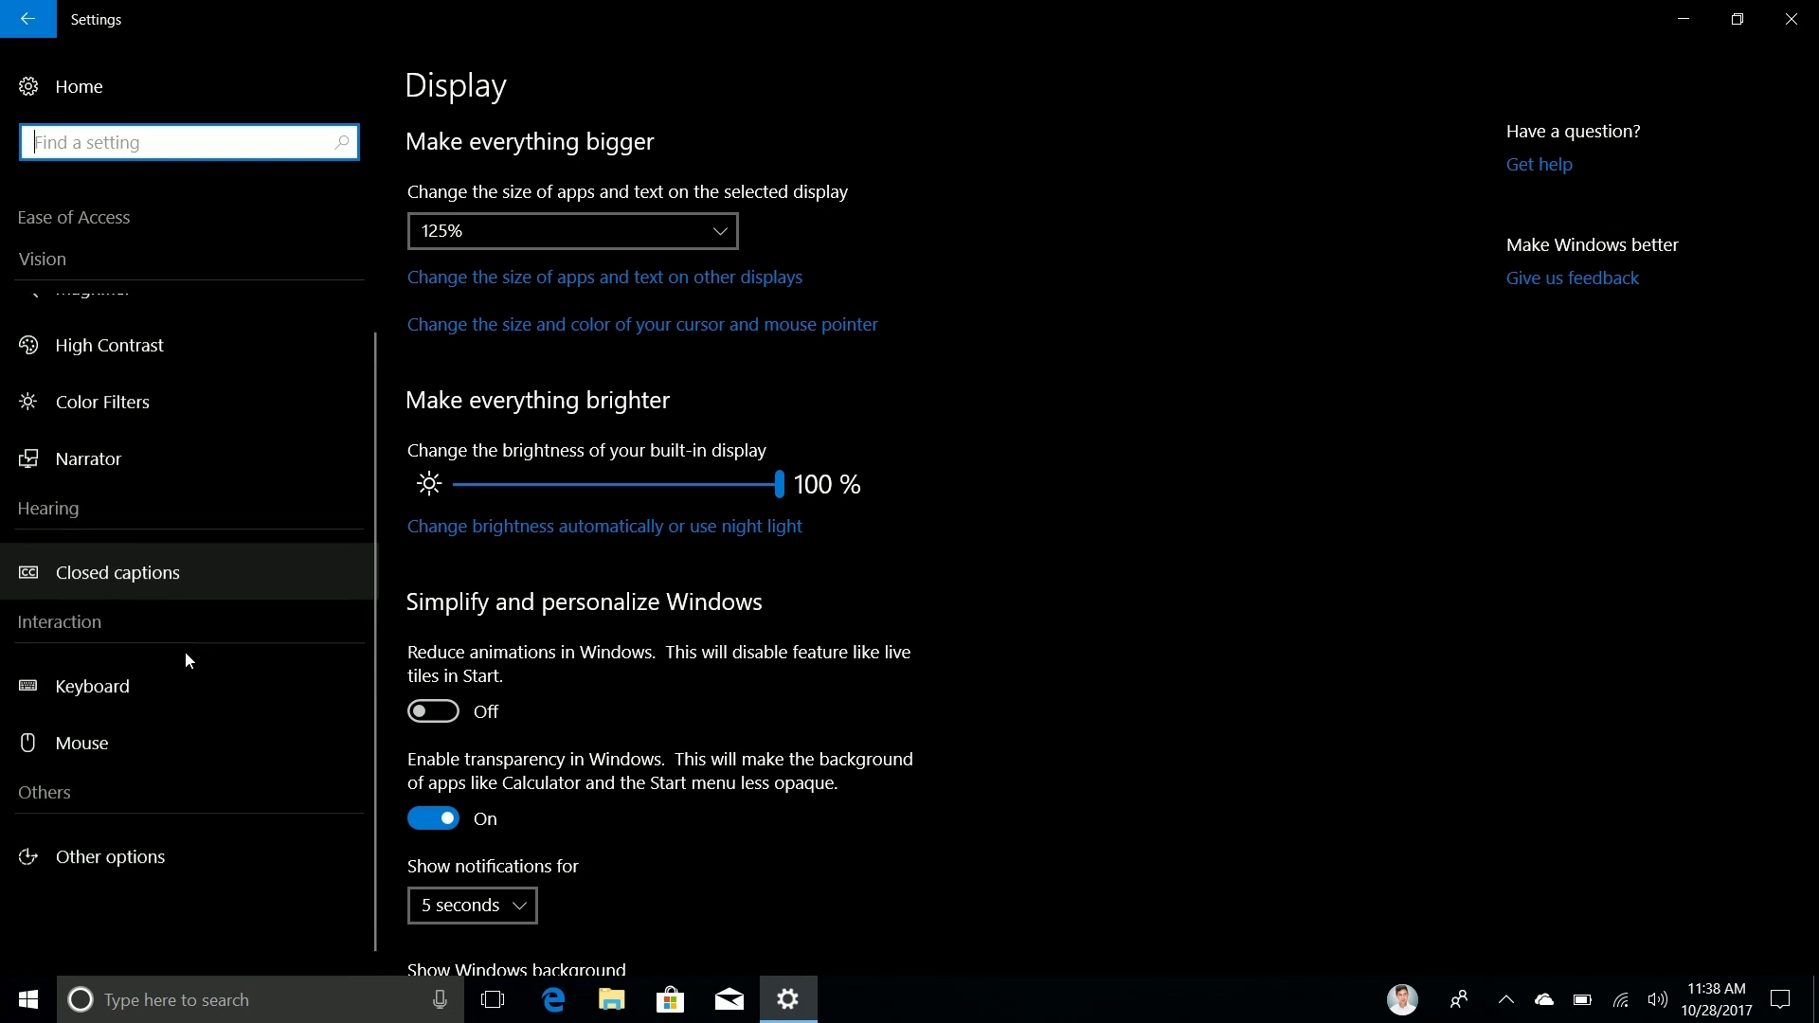
pyautogui.scroll(2, 174, 537)
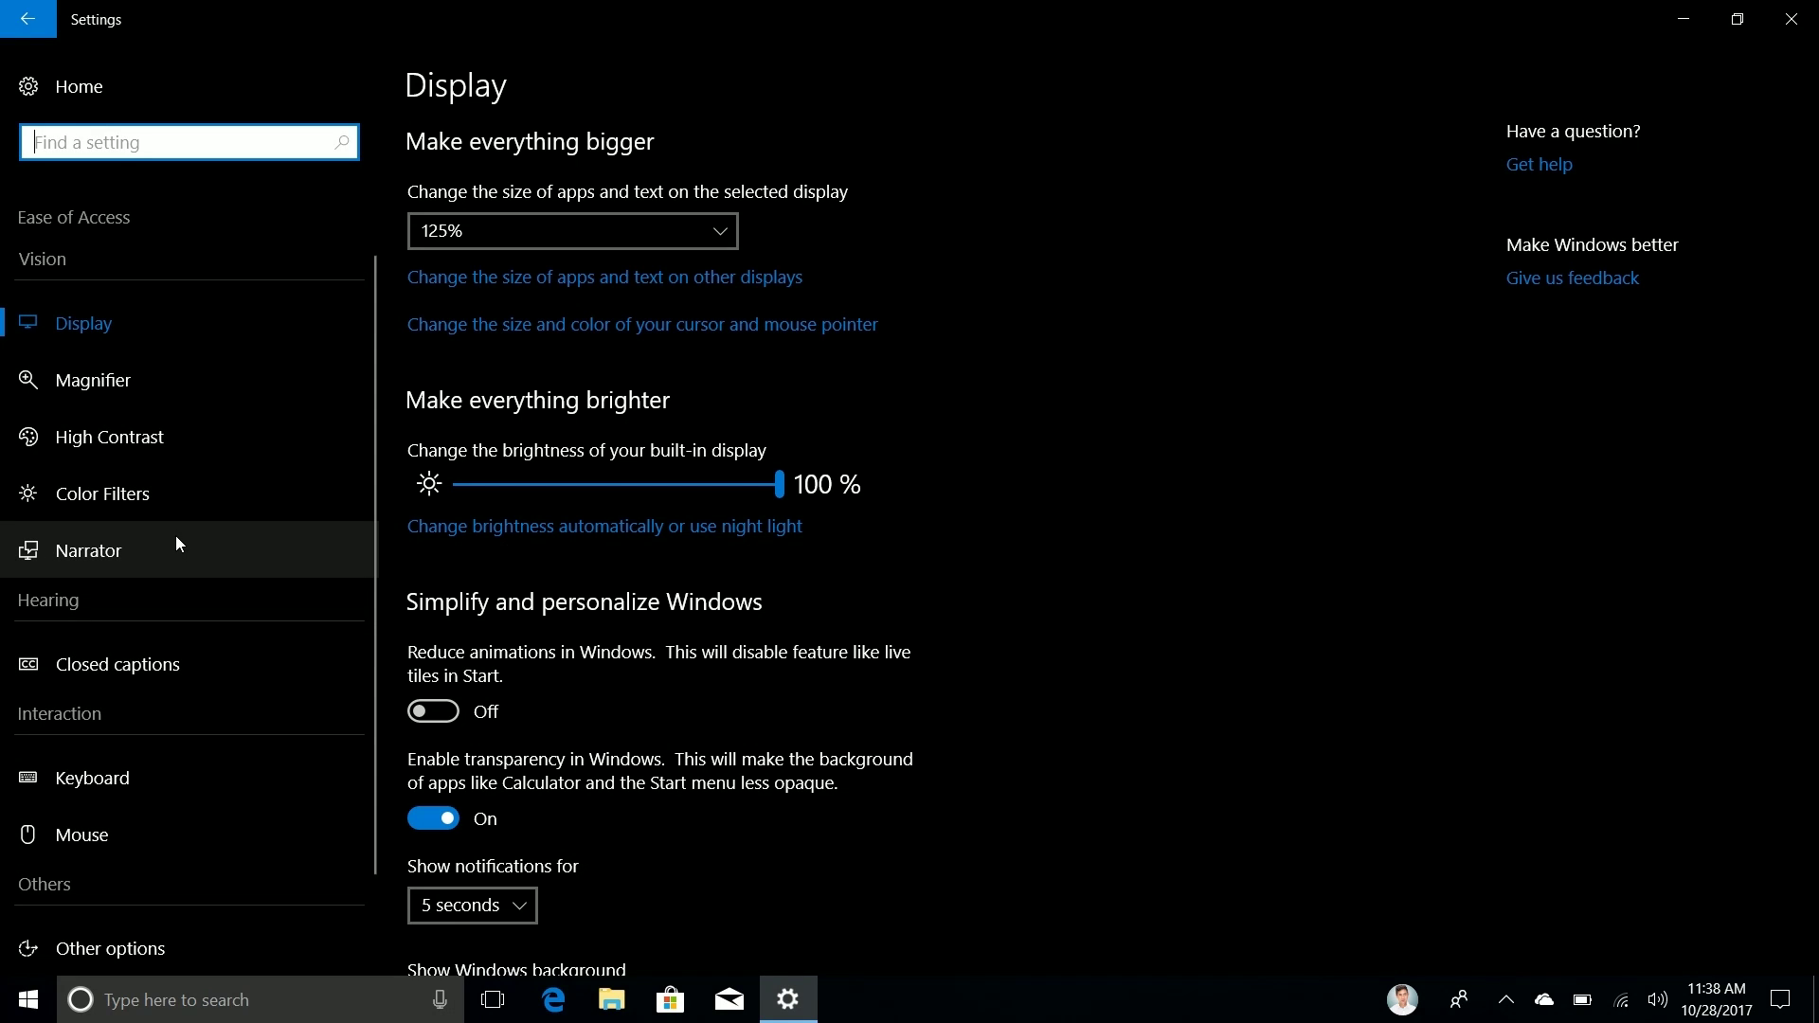
# View the Display and Magnifier pages of Ease of Access and return to the Settings home page
pyautogui.click(191, 337)
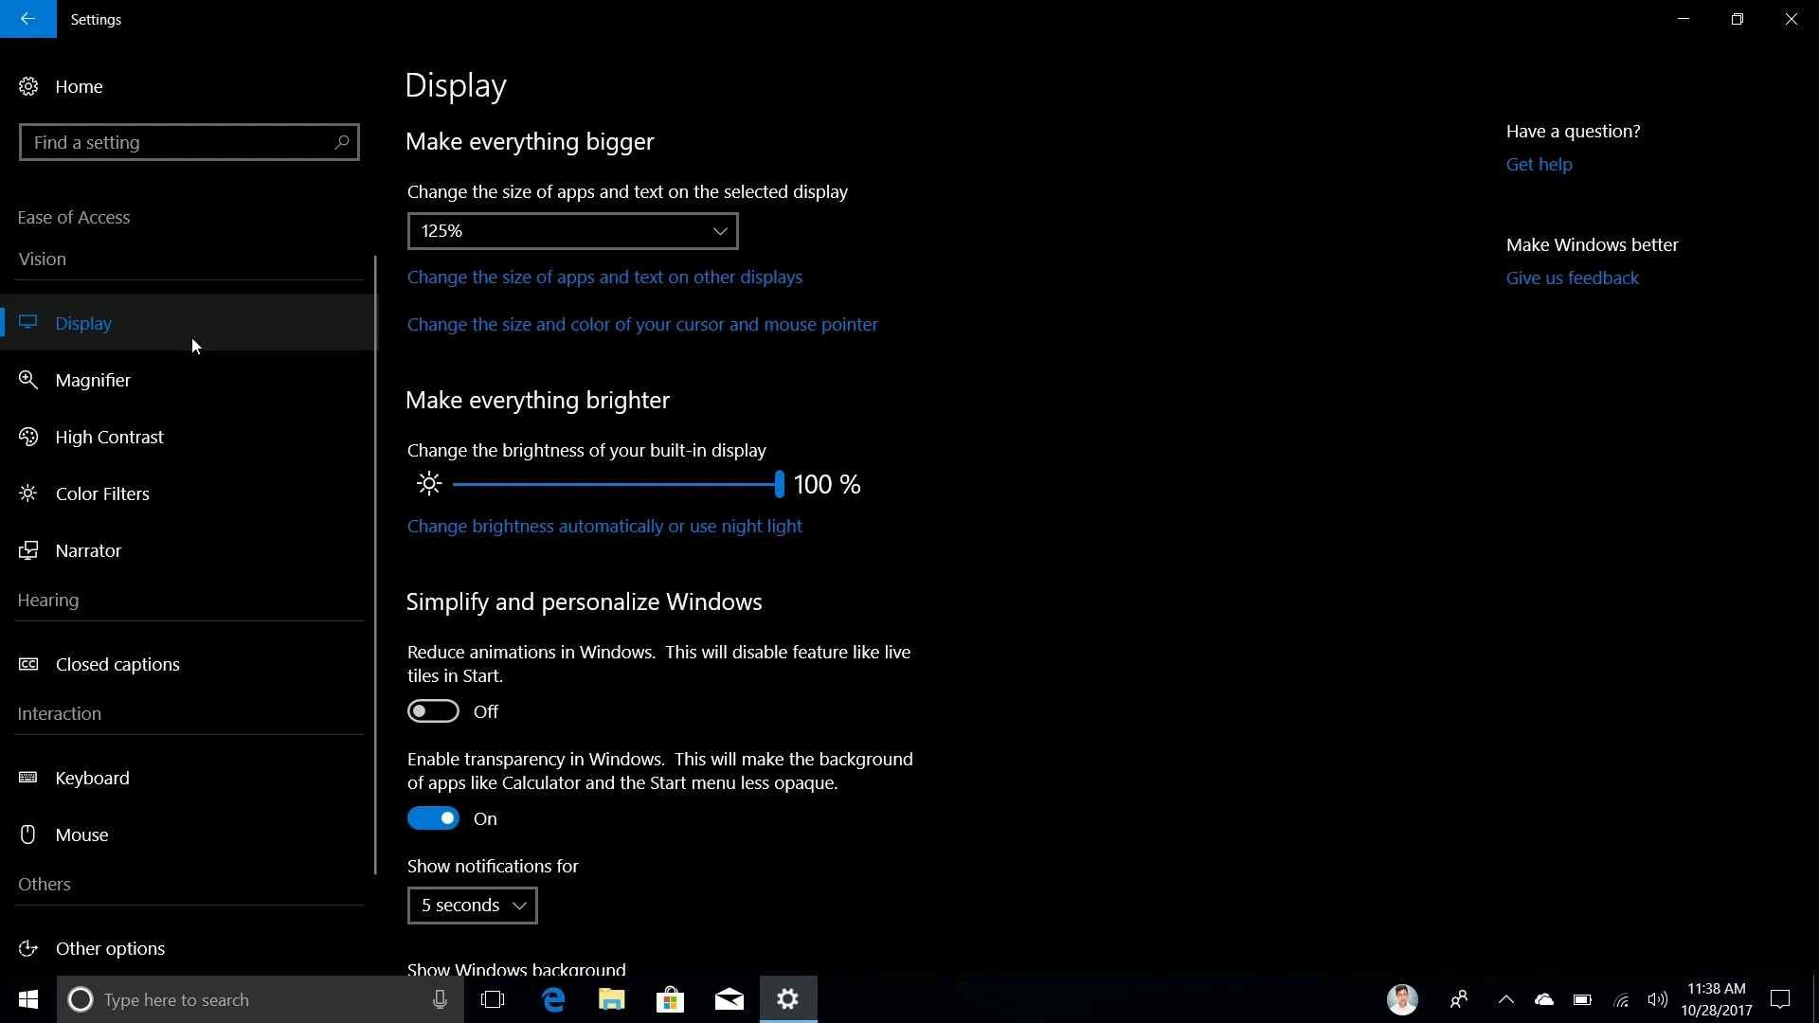
pyautogui.click(208, 377)
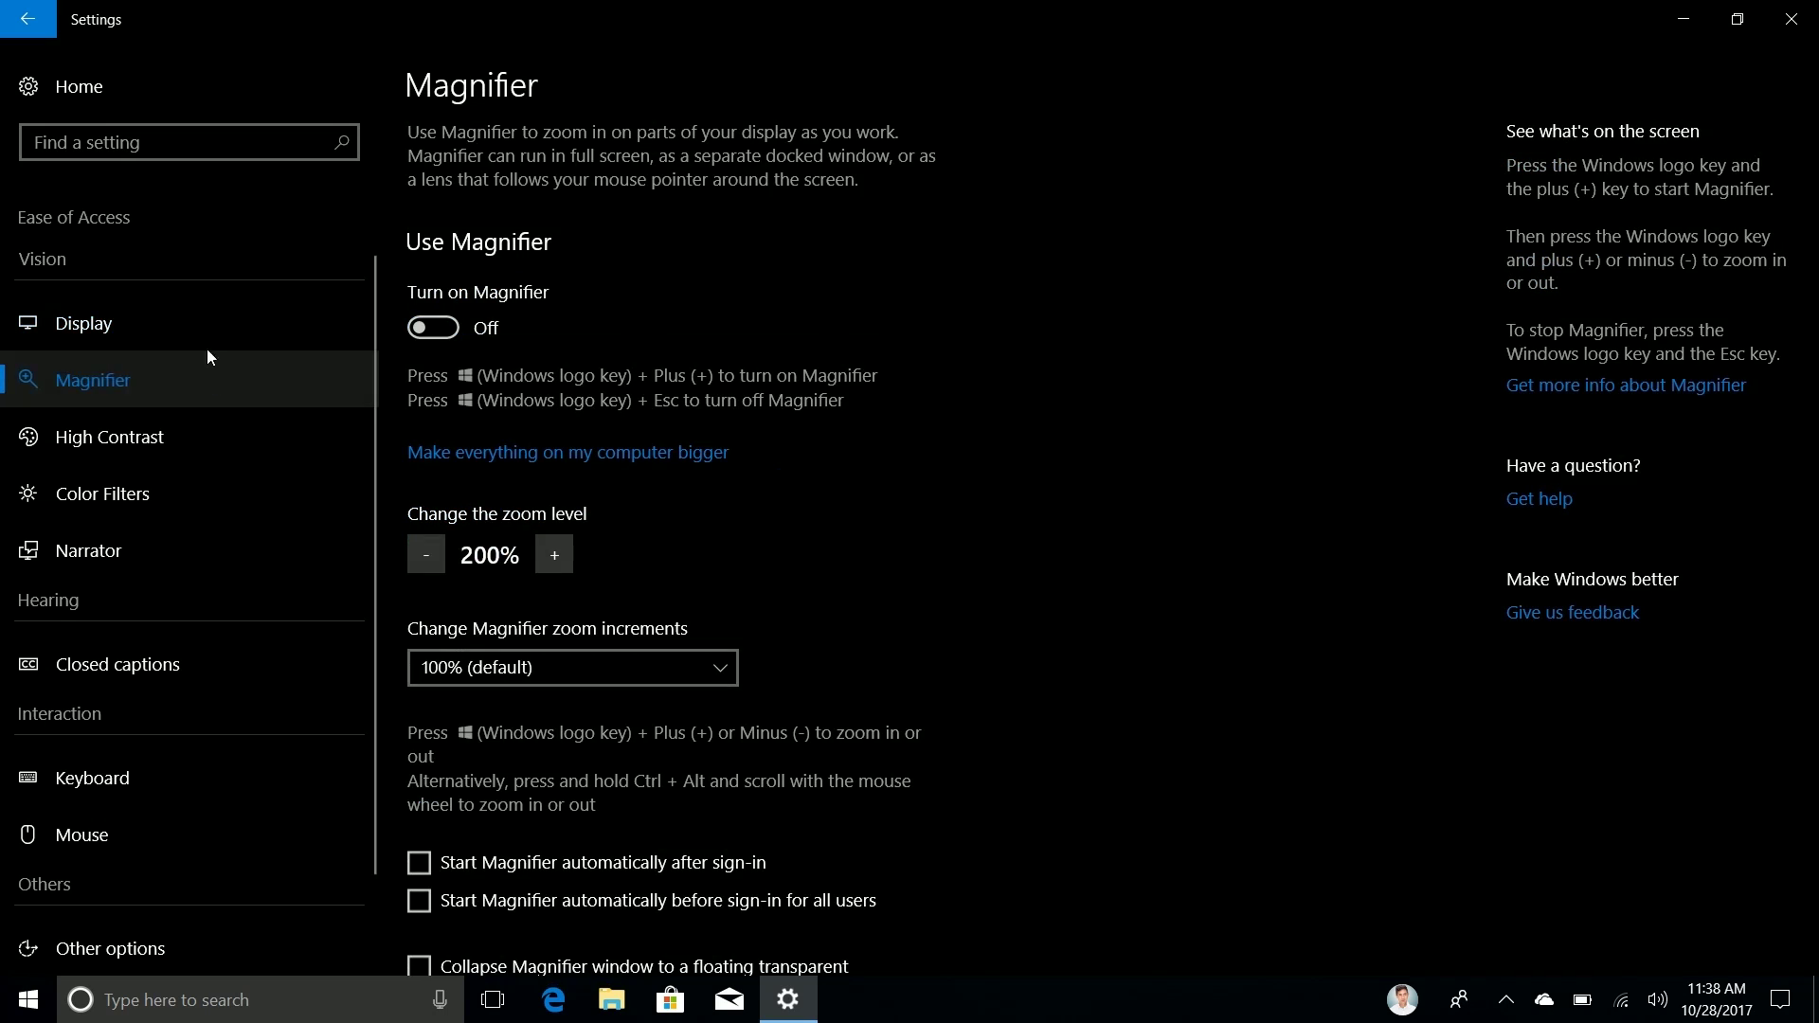
pyautogui.click(90, 95)
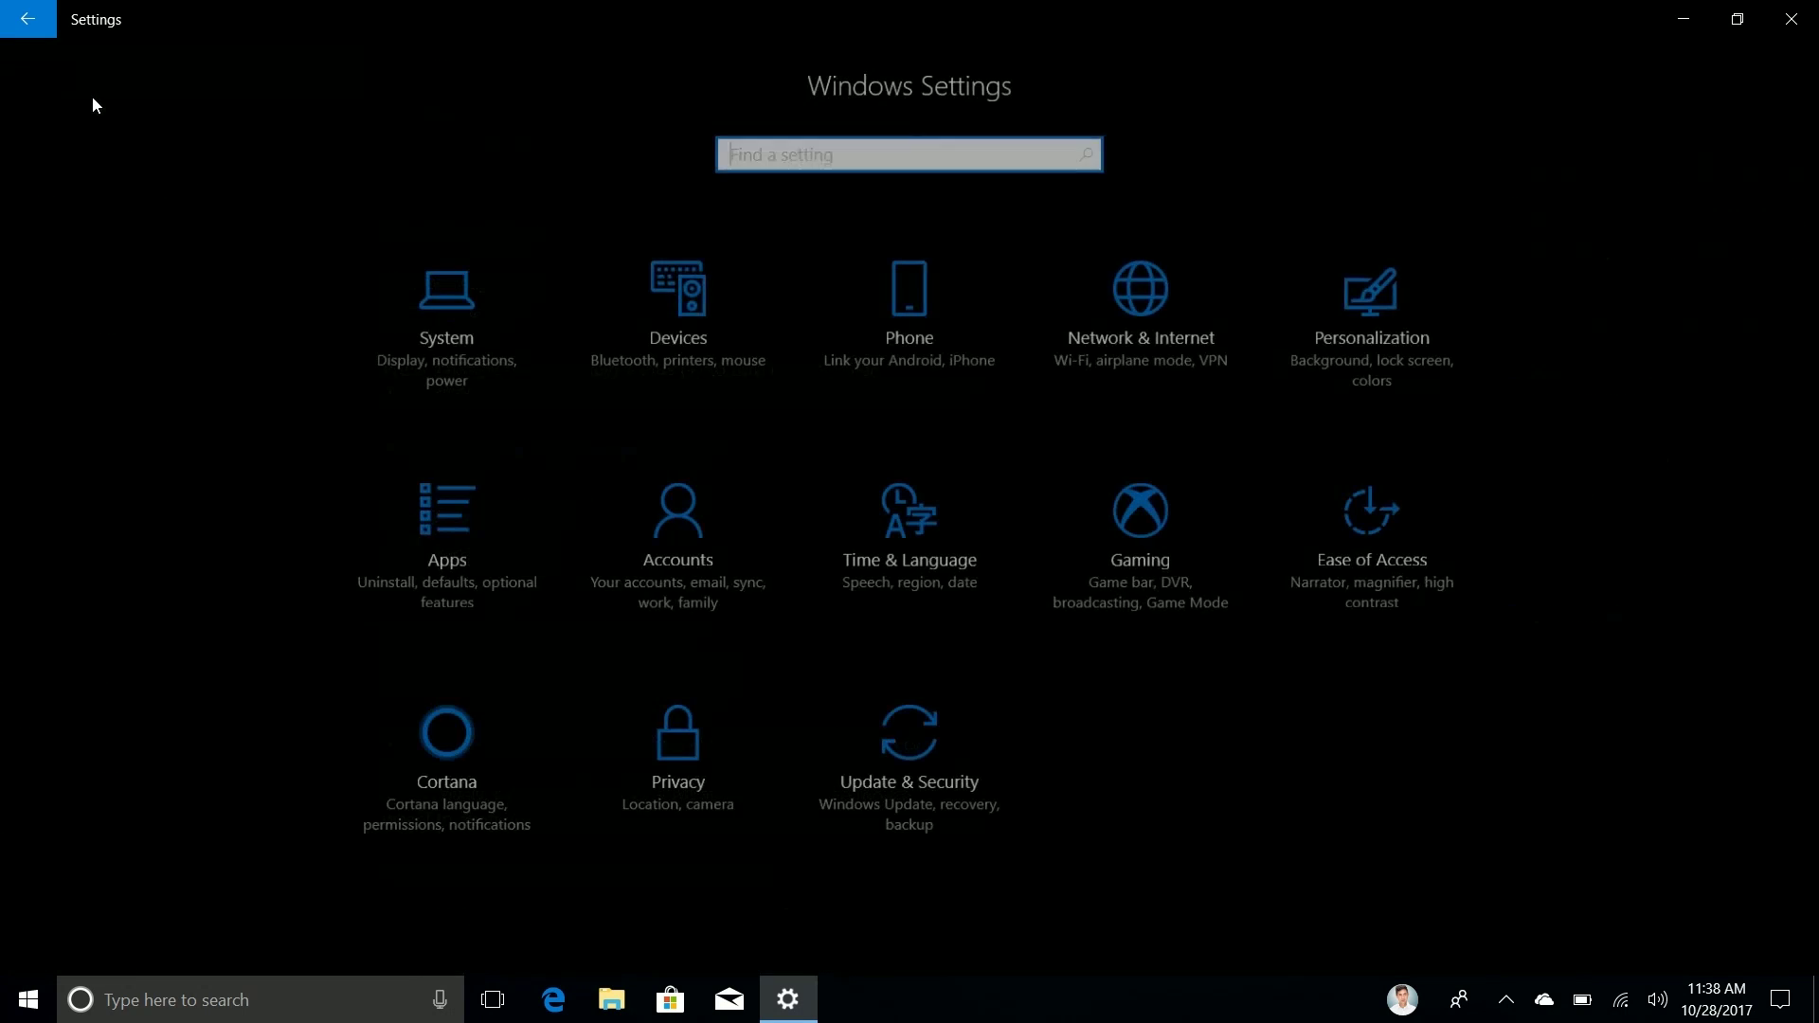
# Open the System category once more, return to the Settings home page and close Settings
pyautogui.click(443, 331)
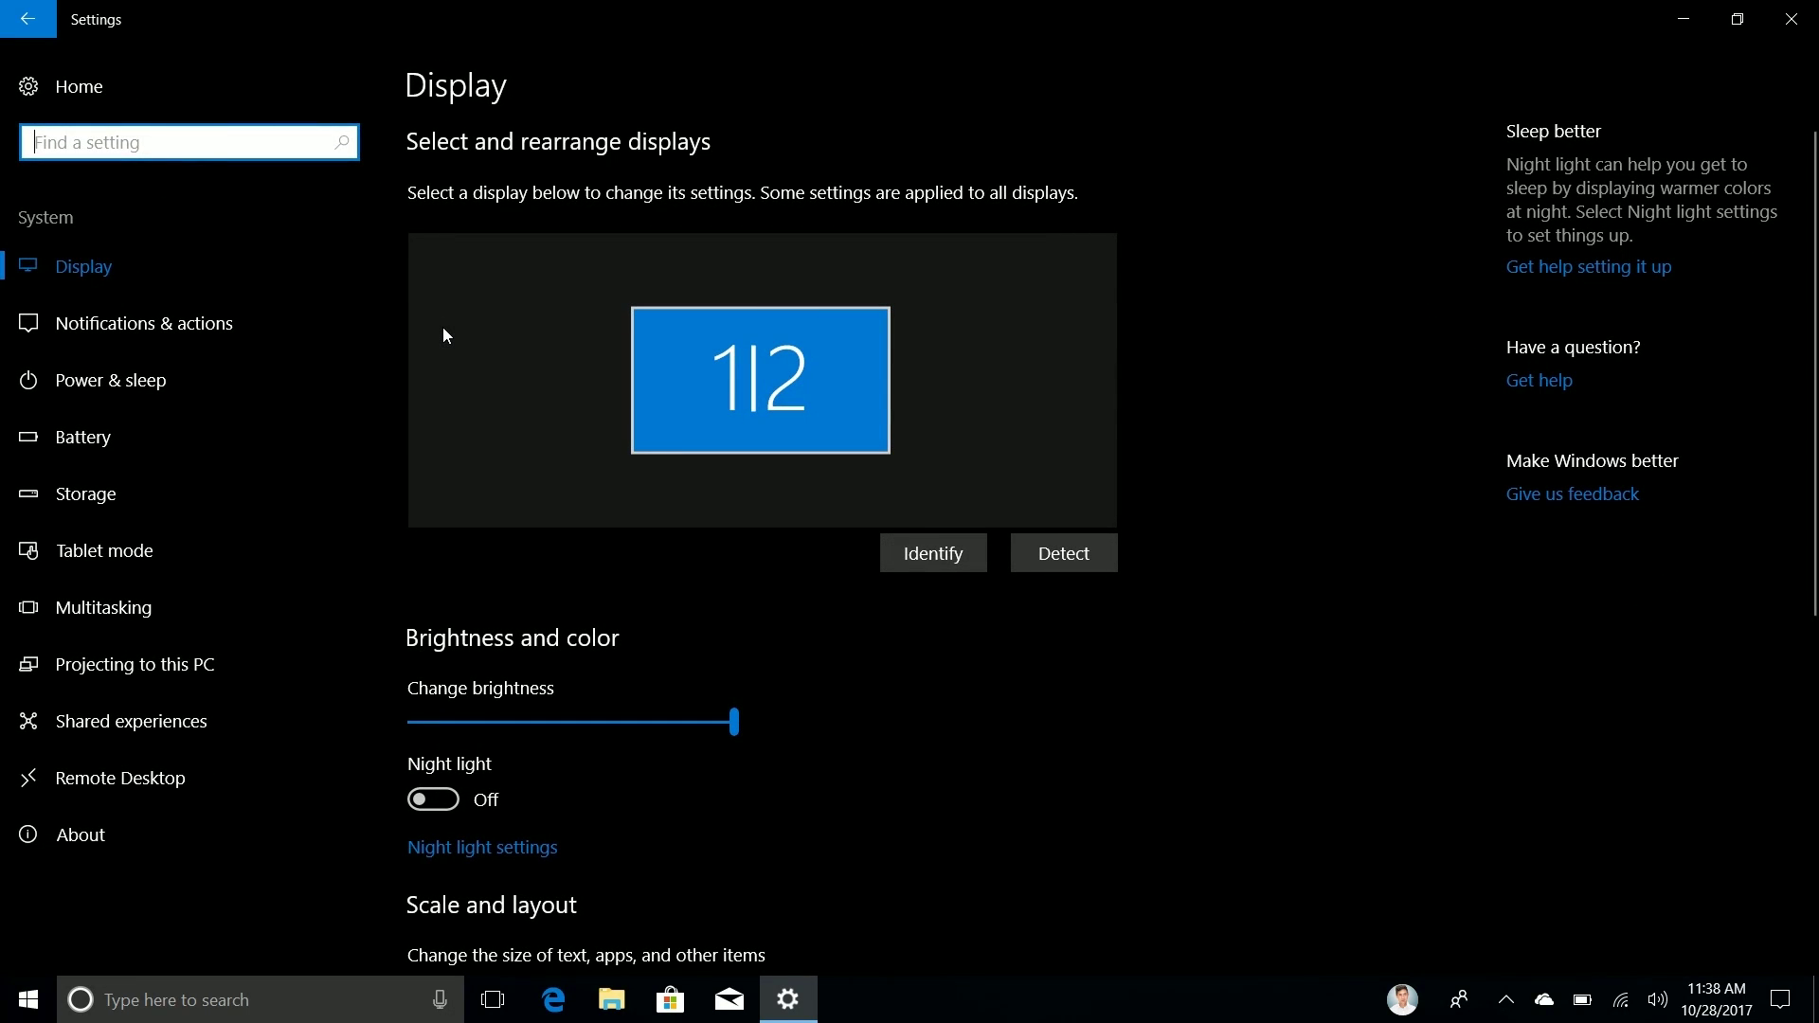
pyautogui.click(190, 77)
pyautogui.click(1791, 19)
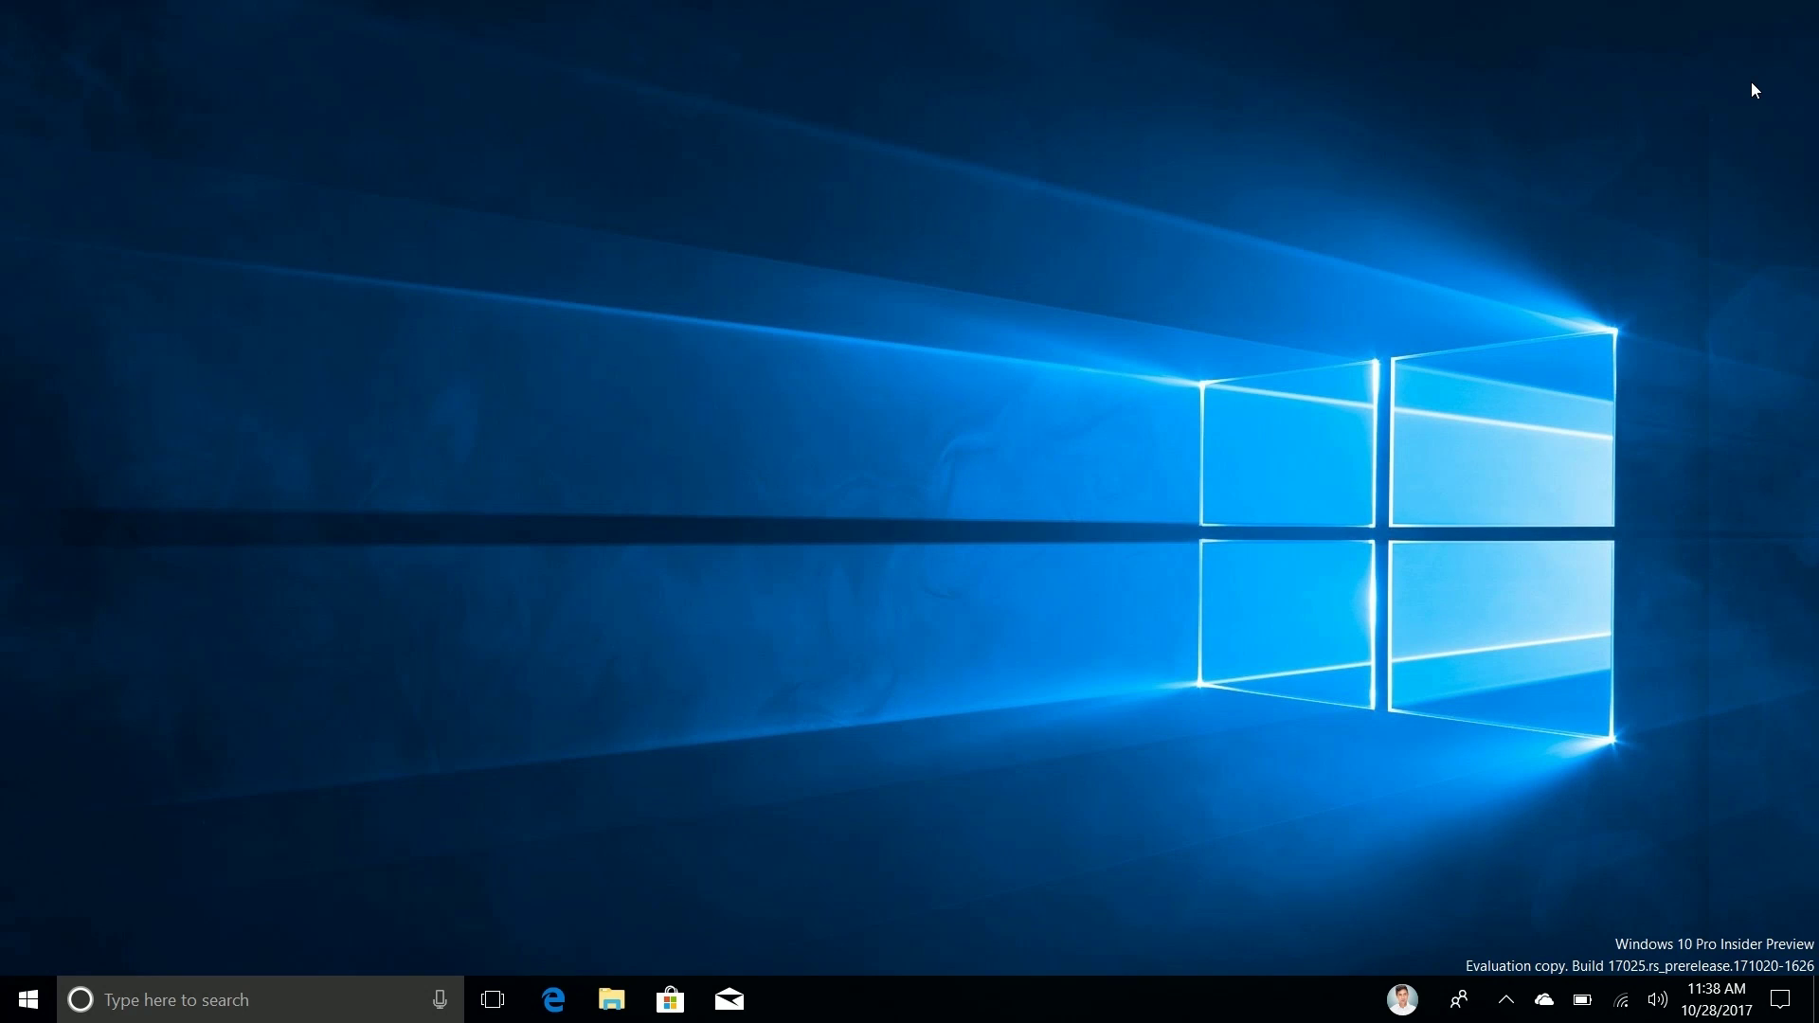
# Open Cortana from the taskbar search and launch its collections
pyautogui.press('super')
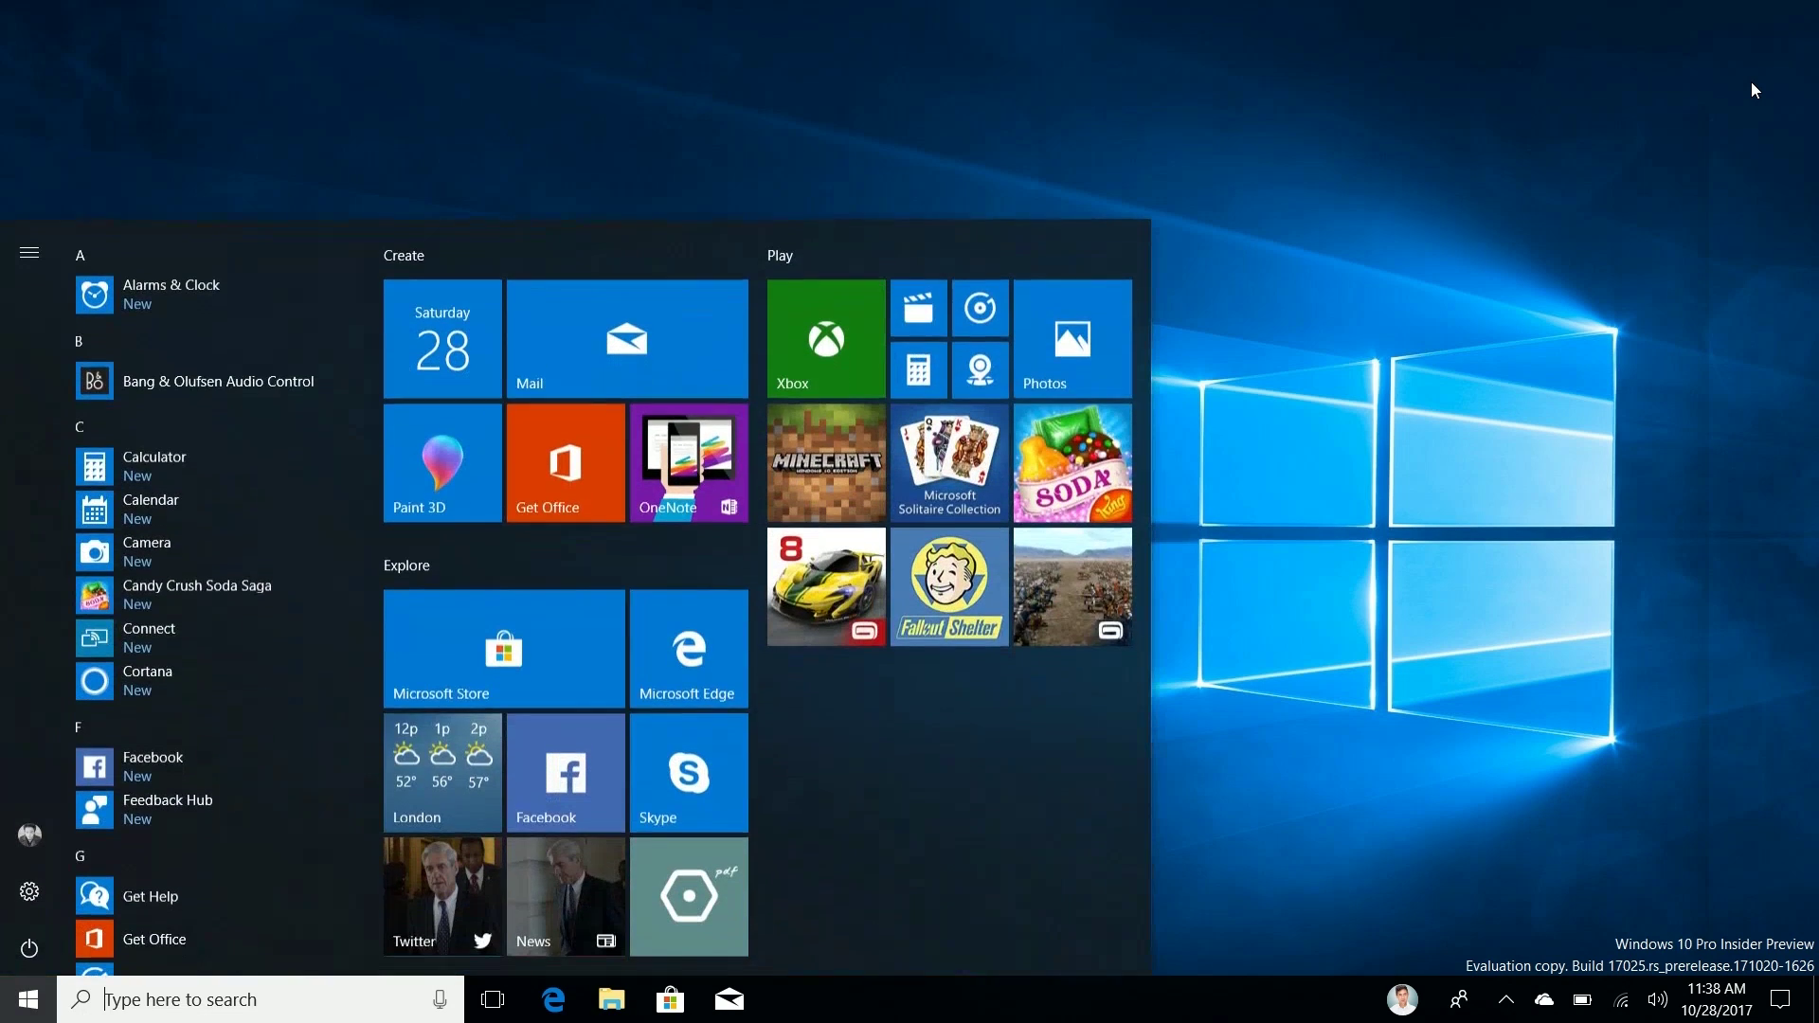
pyautogui.click(144, 999)
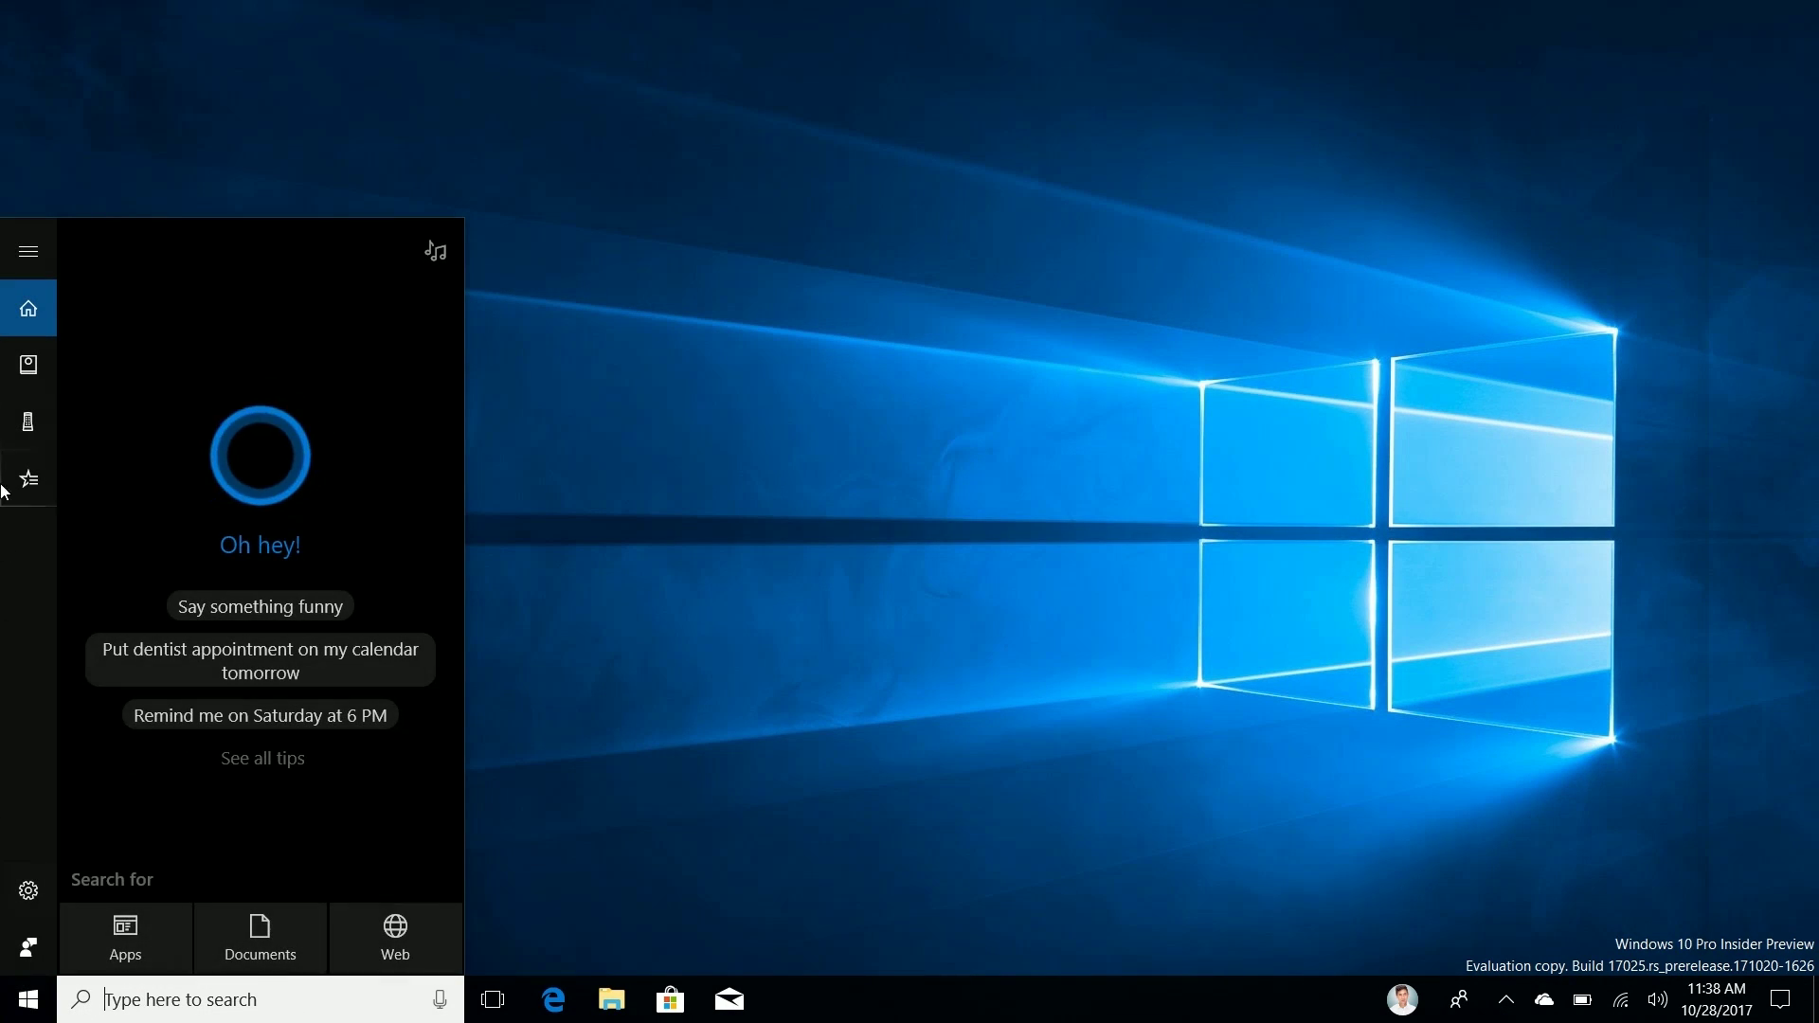
pyautogui.click(12, 476)
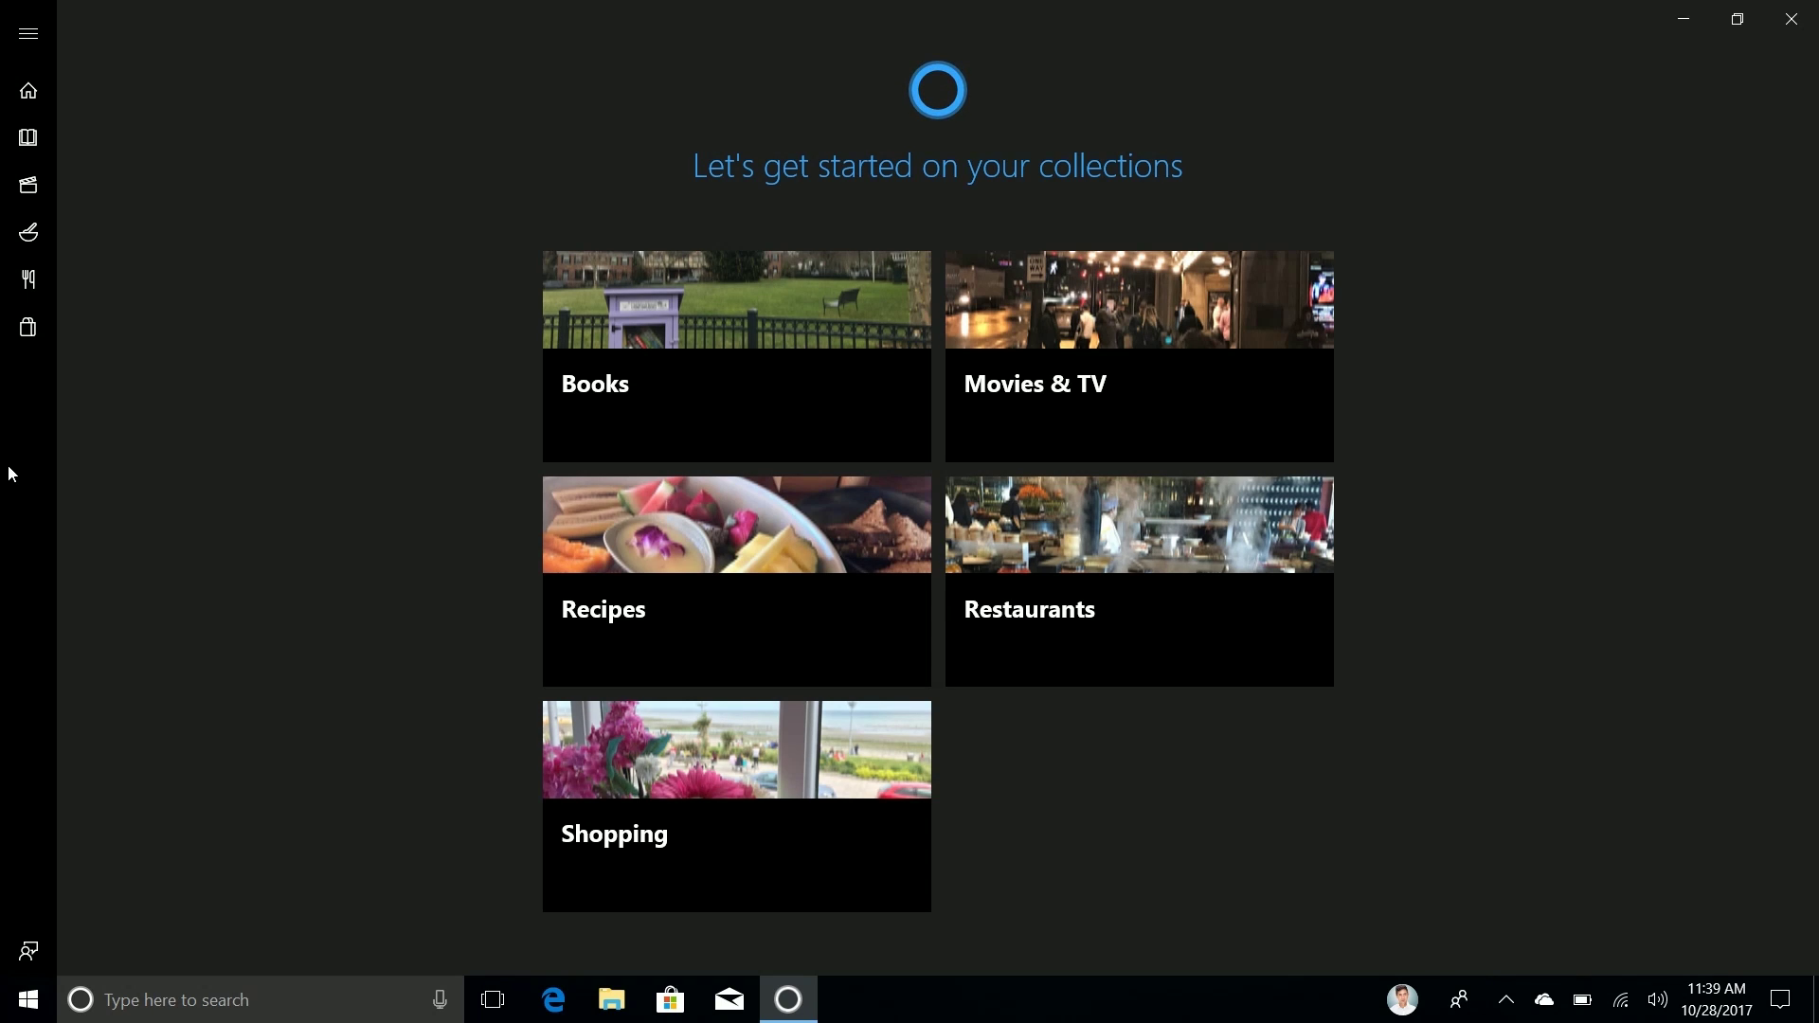
# Browse the Recipes, Movies & TV, Books, Restaurants and Shopping collections in Cortana and return to the collections home
pyautogui.click(728, 621)
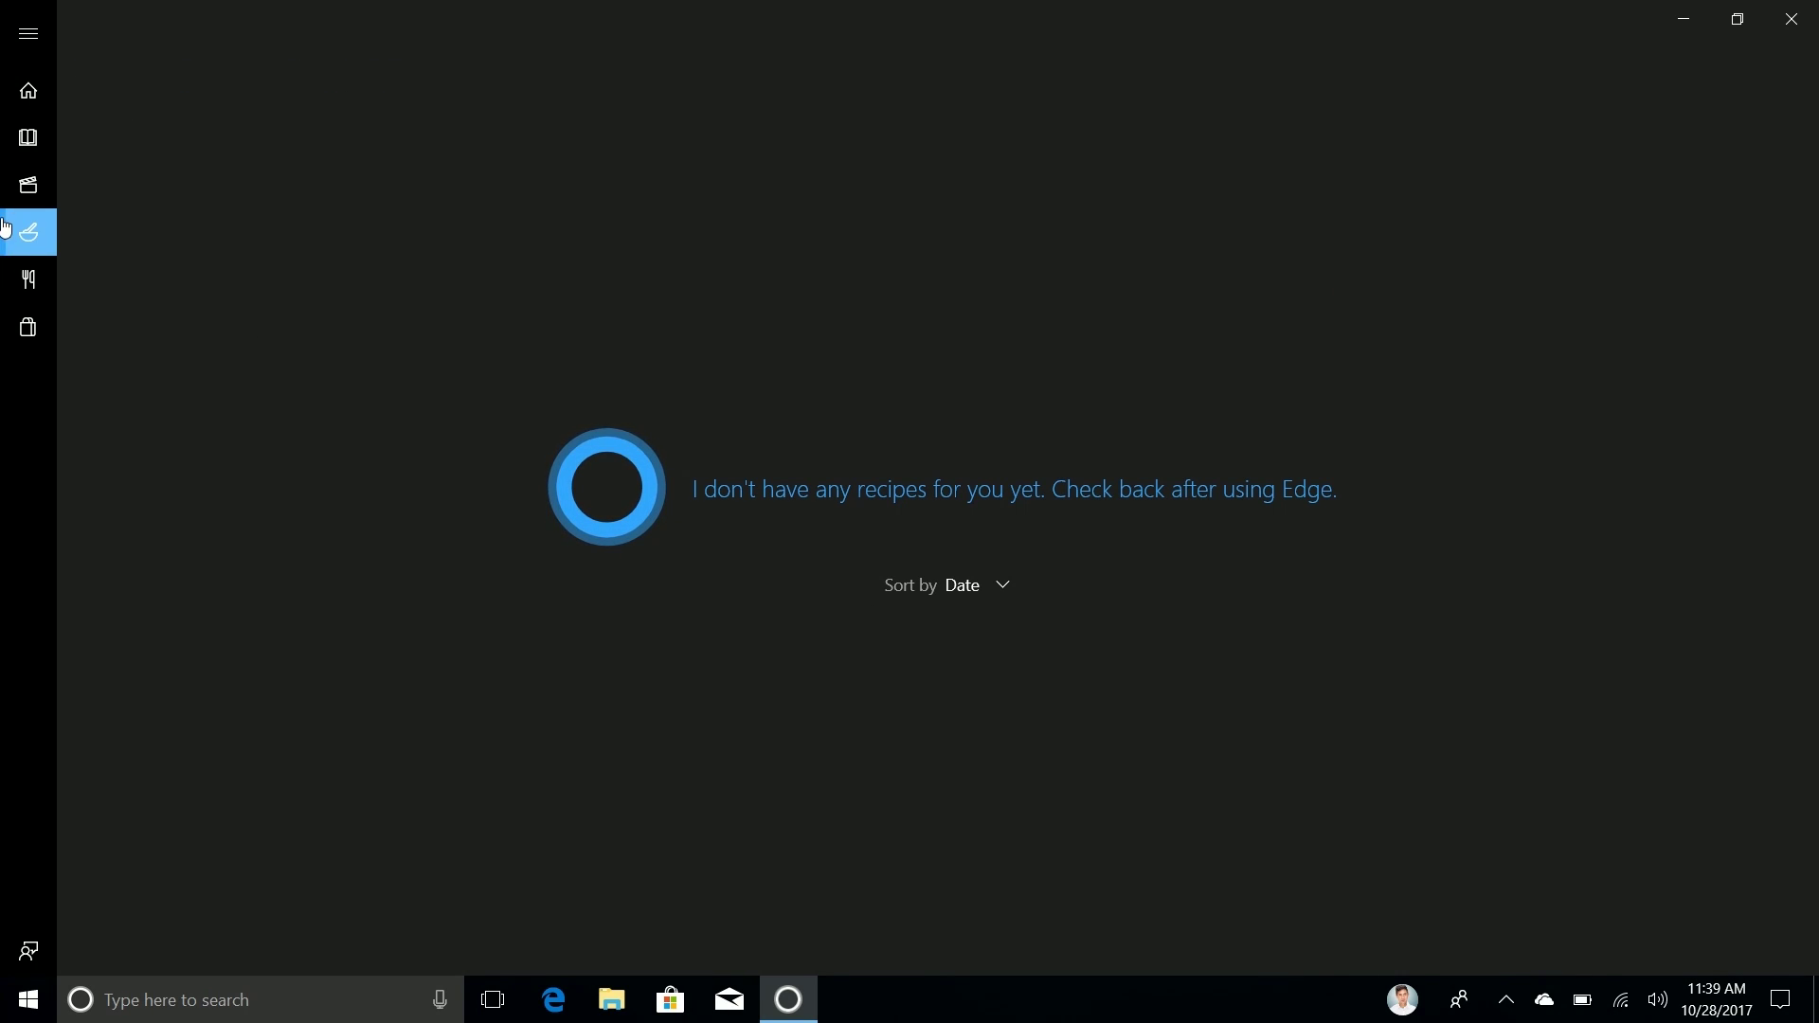
pyautogui.click(21, 187)
pyautogui.click(27, 138)
pyautogui.click(26, 90)
pyautogui.click(28, 232)
pyautogui.click(29, 279)
pyautogui.click(33, 329)
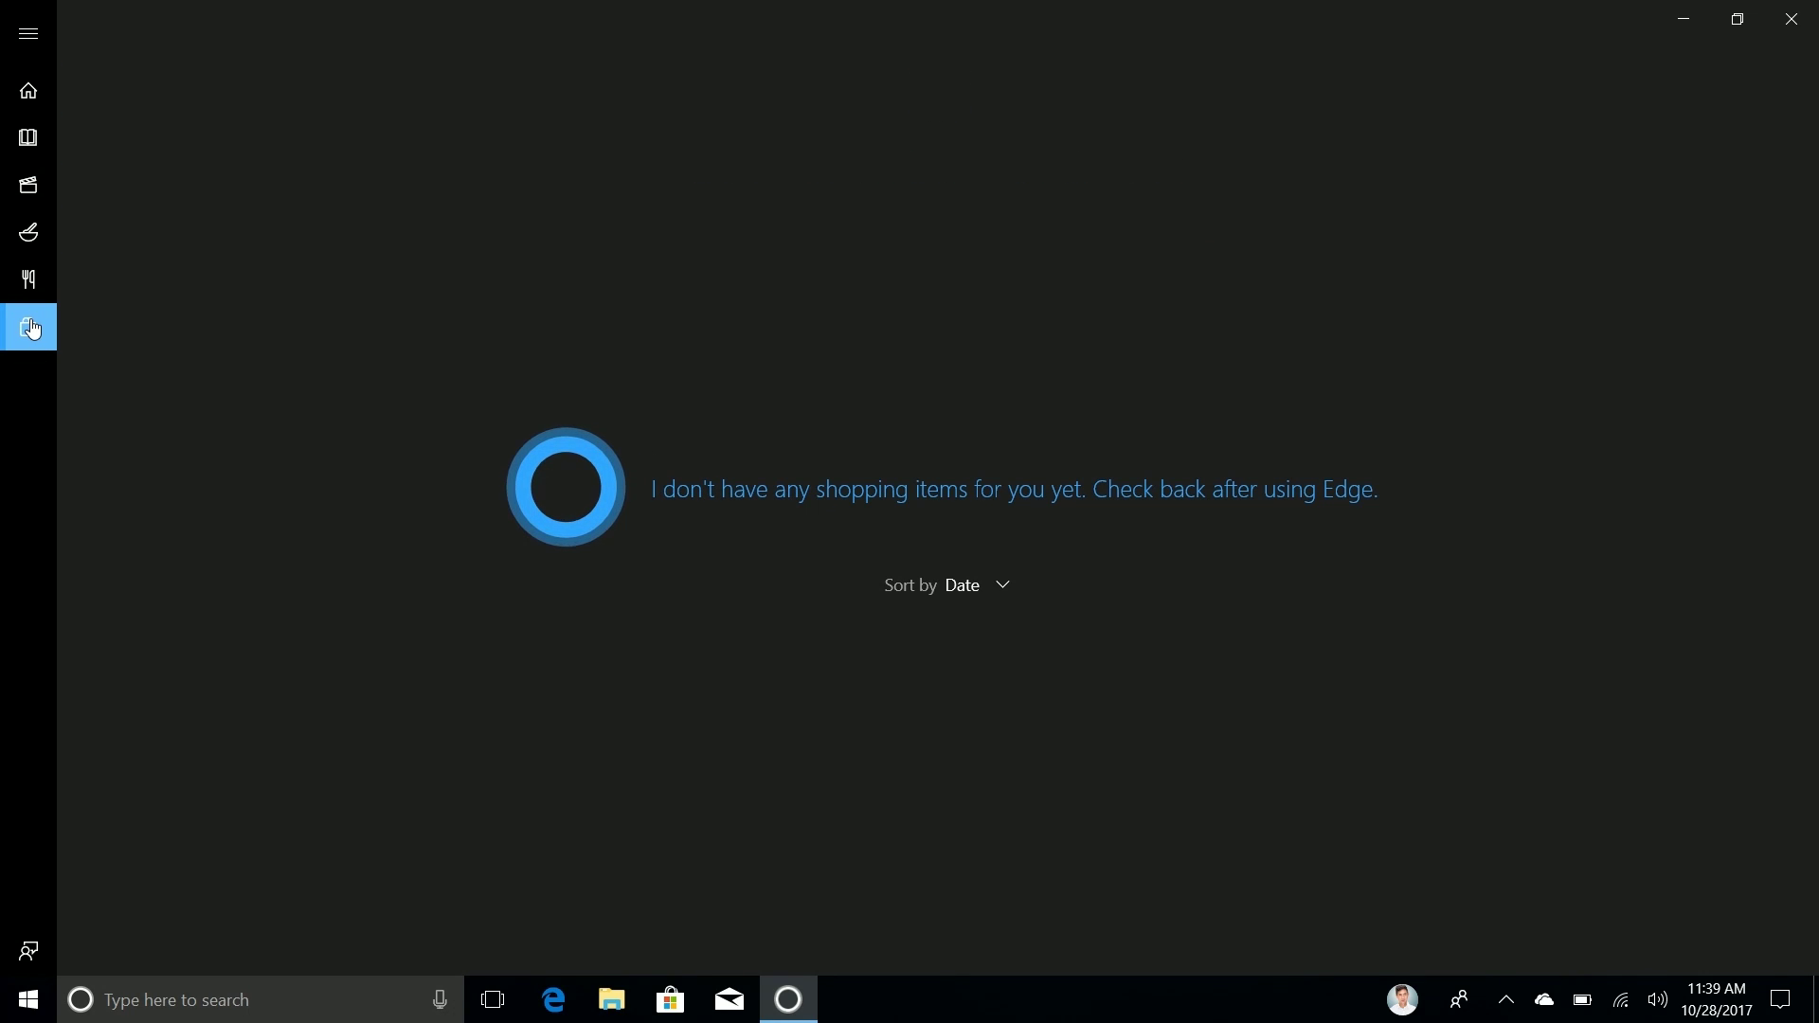
pyautogui.click(28, 90)
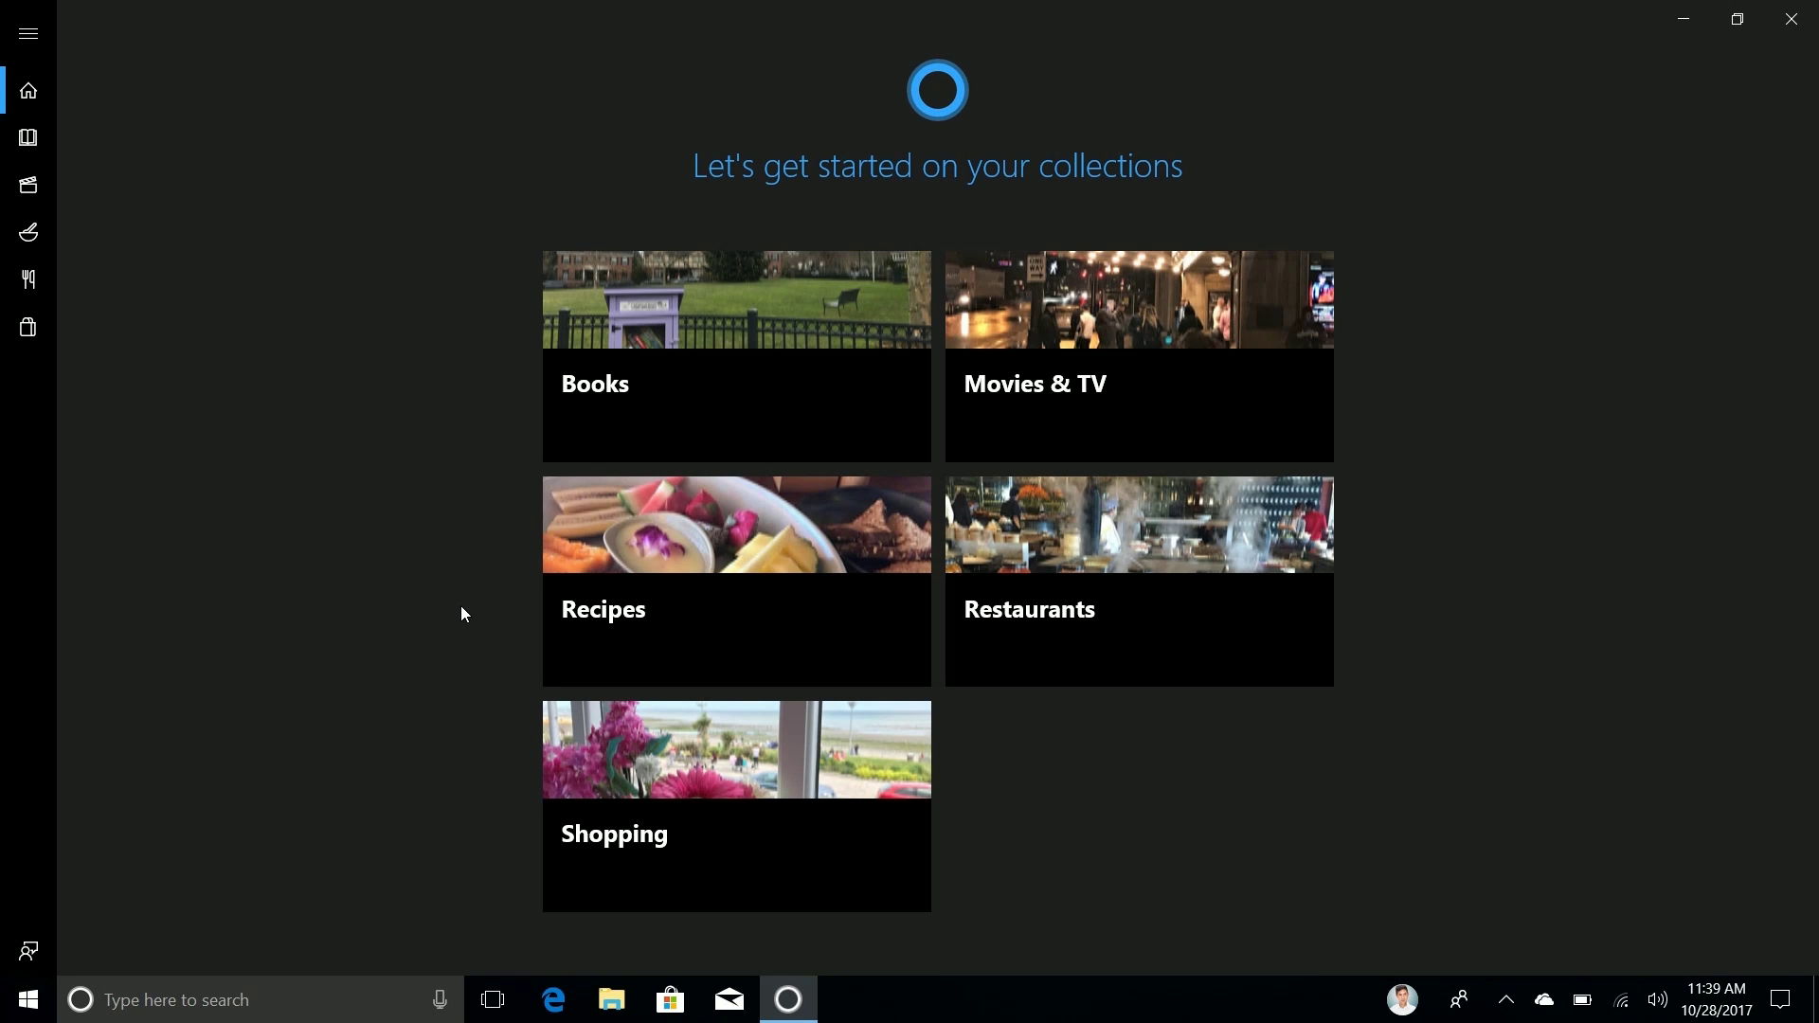
# Expand and collapse the navigation pane of Cortana's collections, and turn the maximized window into a smaller floating one
pyautogui.doubleClick(645, 34)
pyautogui.click(6, 45)
pyautogui.click(6, 44)
pyautogui.click(6, 44)
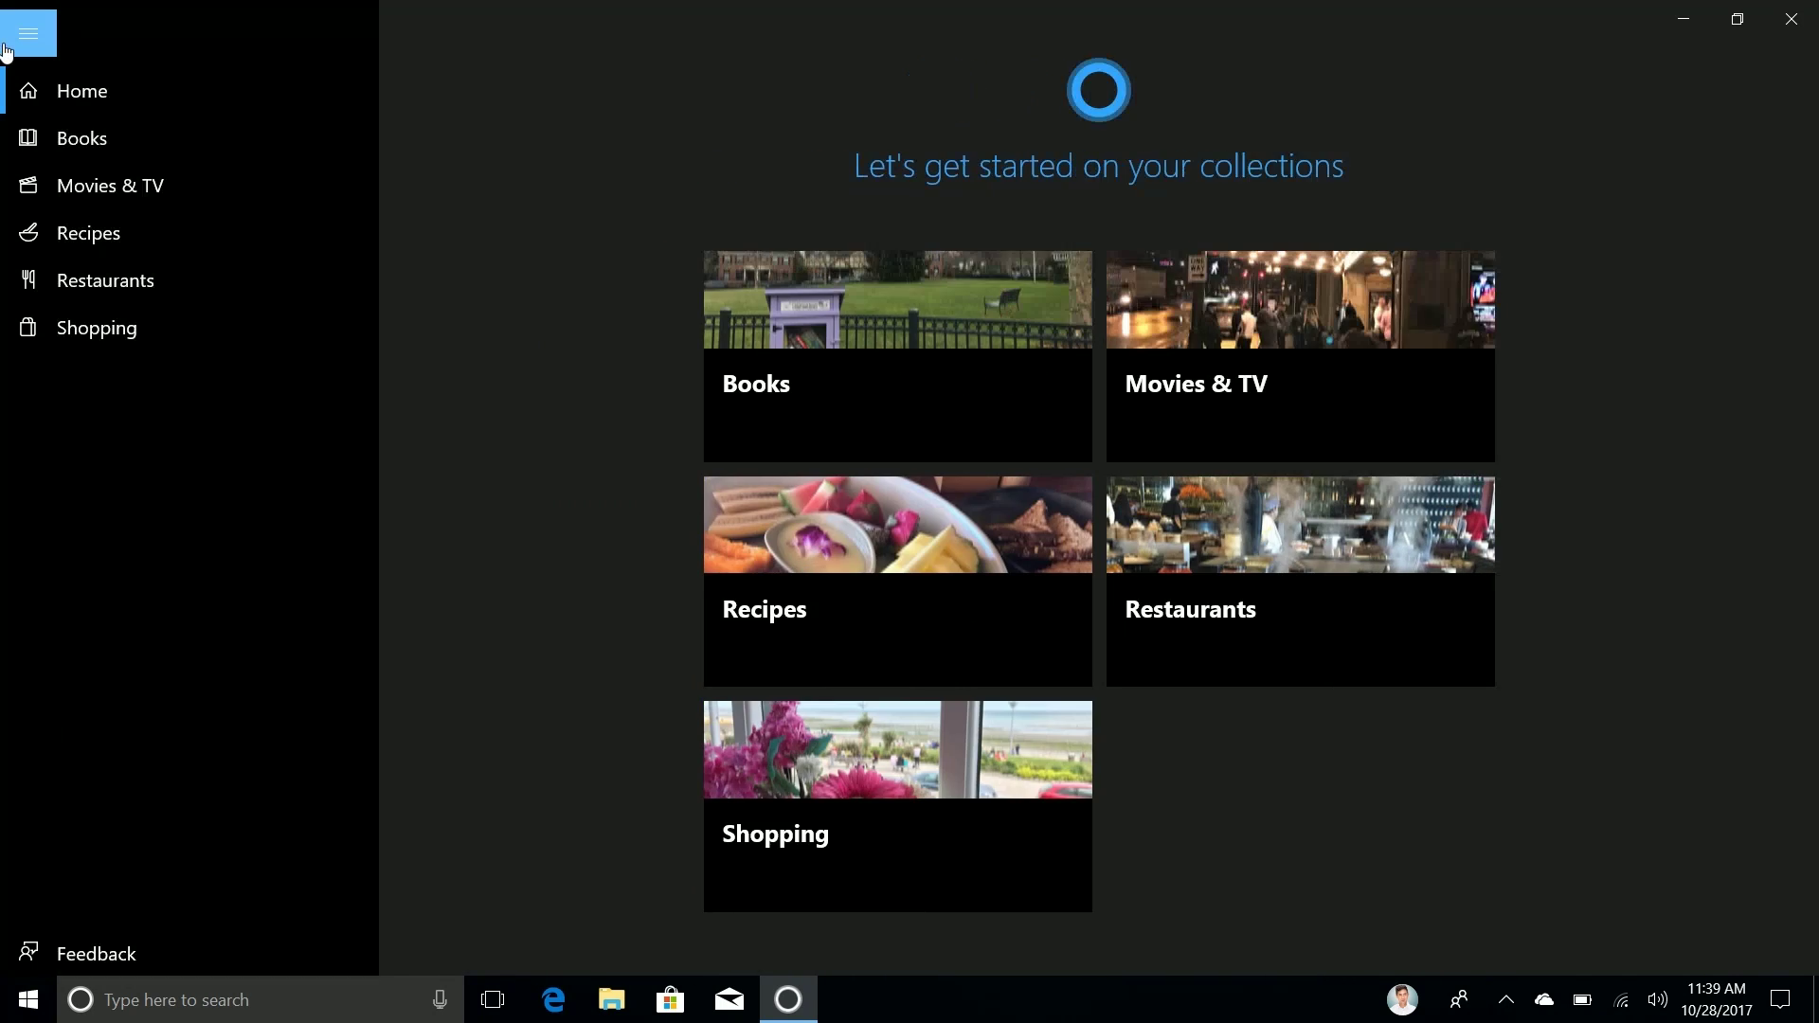
pyautogui.click(13, 50)
pyautogui.moveTo(434, 4); pyautogui.dragTo(533, 58)
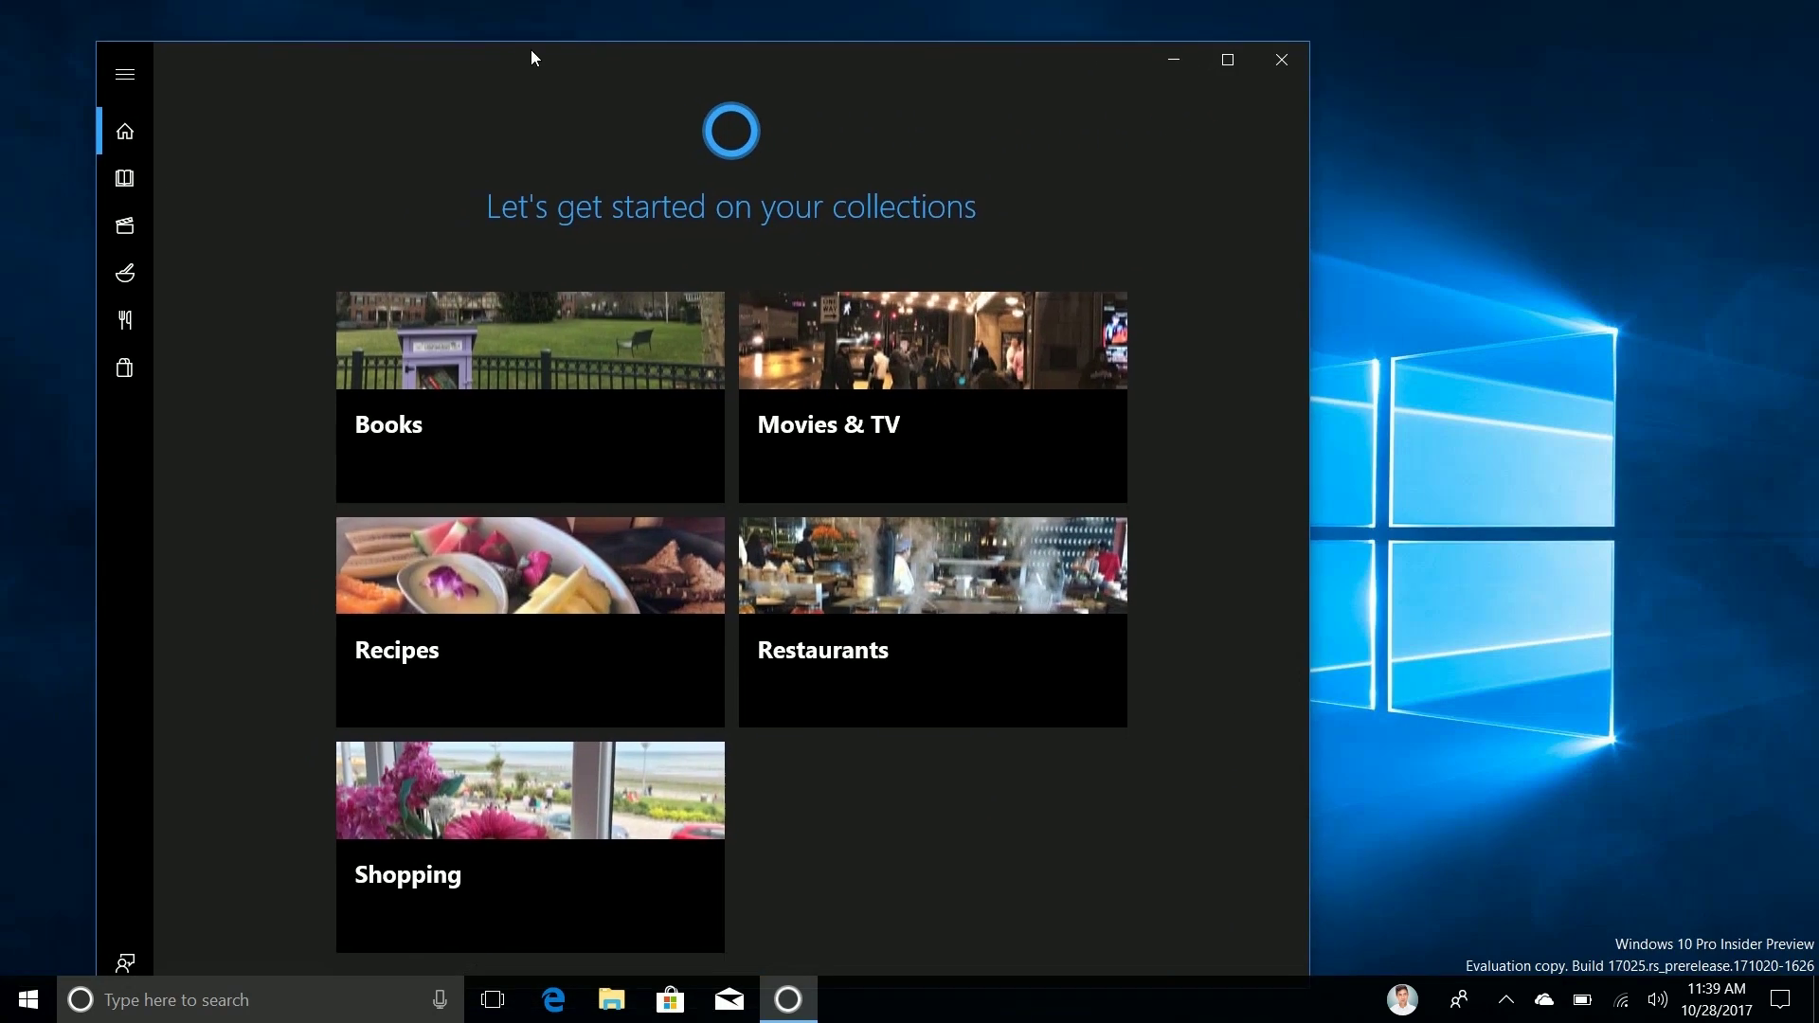
# Leave Cortana's collections and open the Startup page in the Apps category of Settings
pyautogui.doubleClick(487, 48)
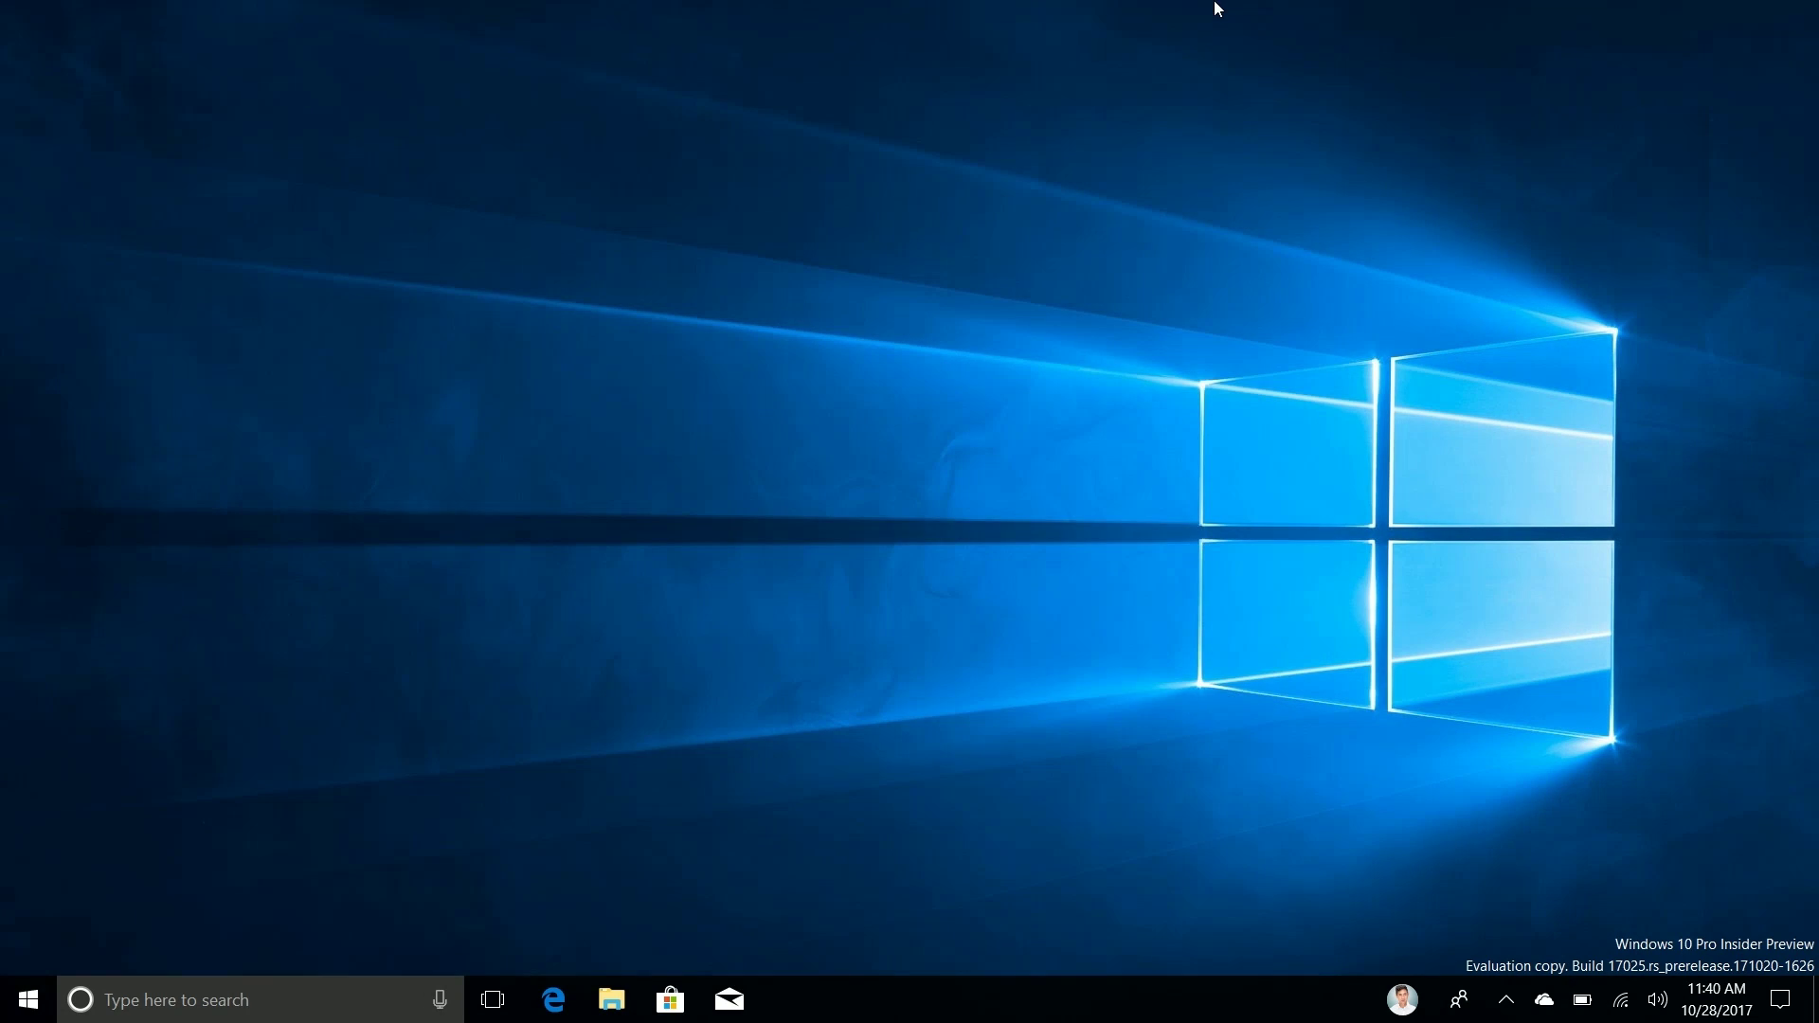
pyautogui.press('super')
pyautogui.click(8, 883)
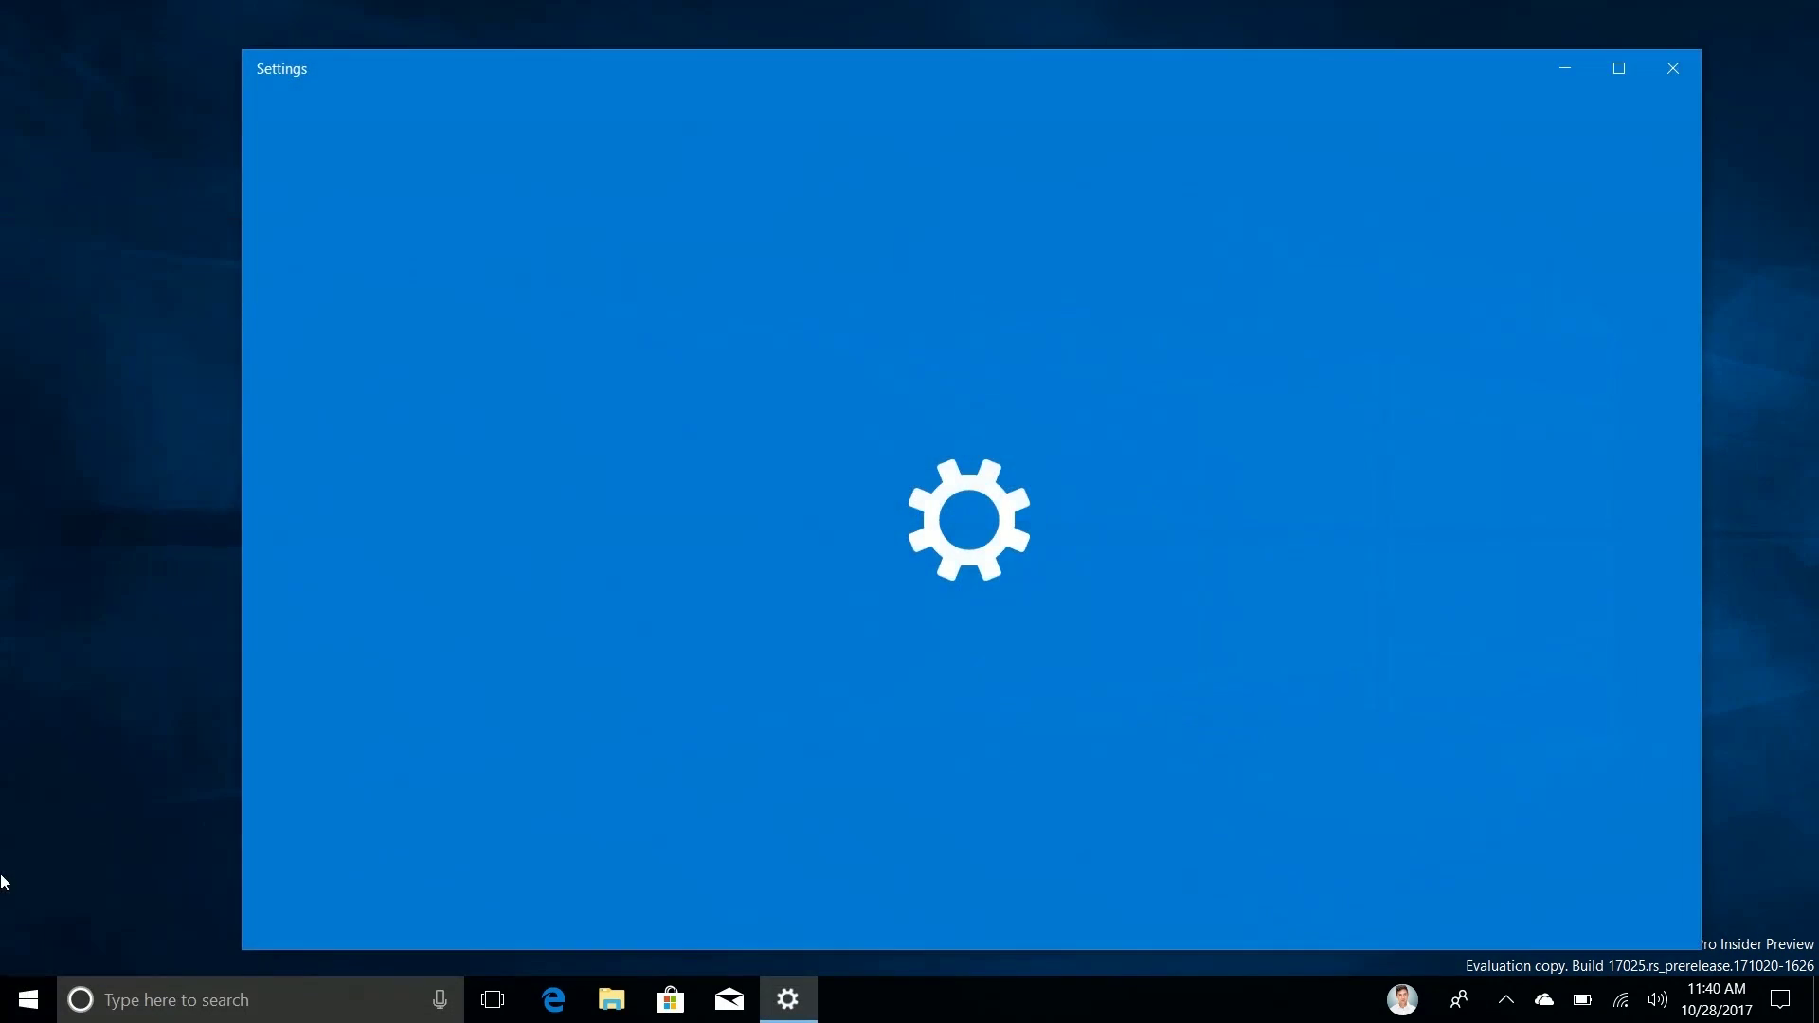
pyautogui.click(492, 616)
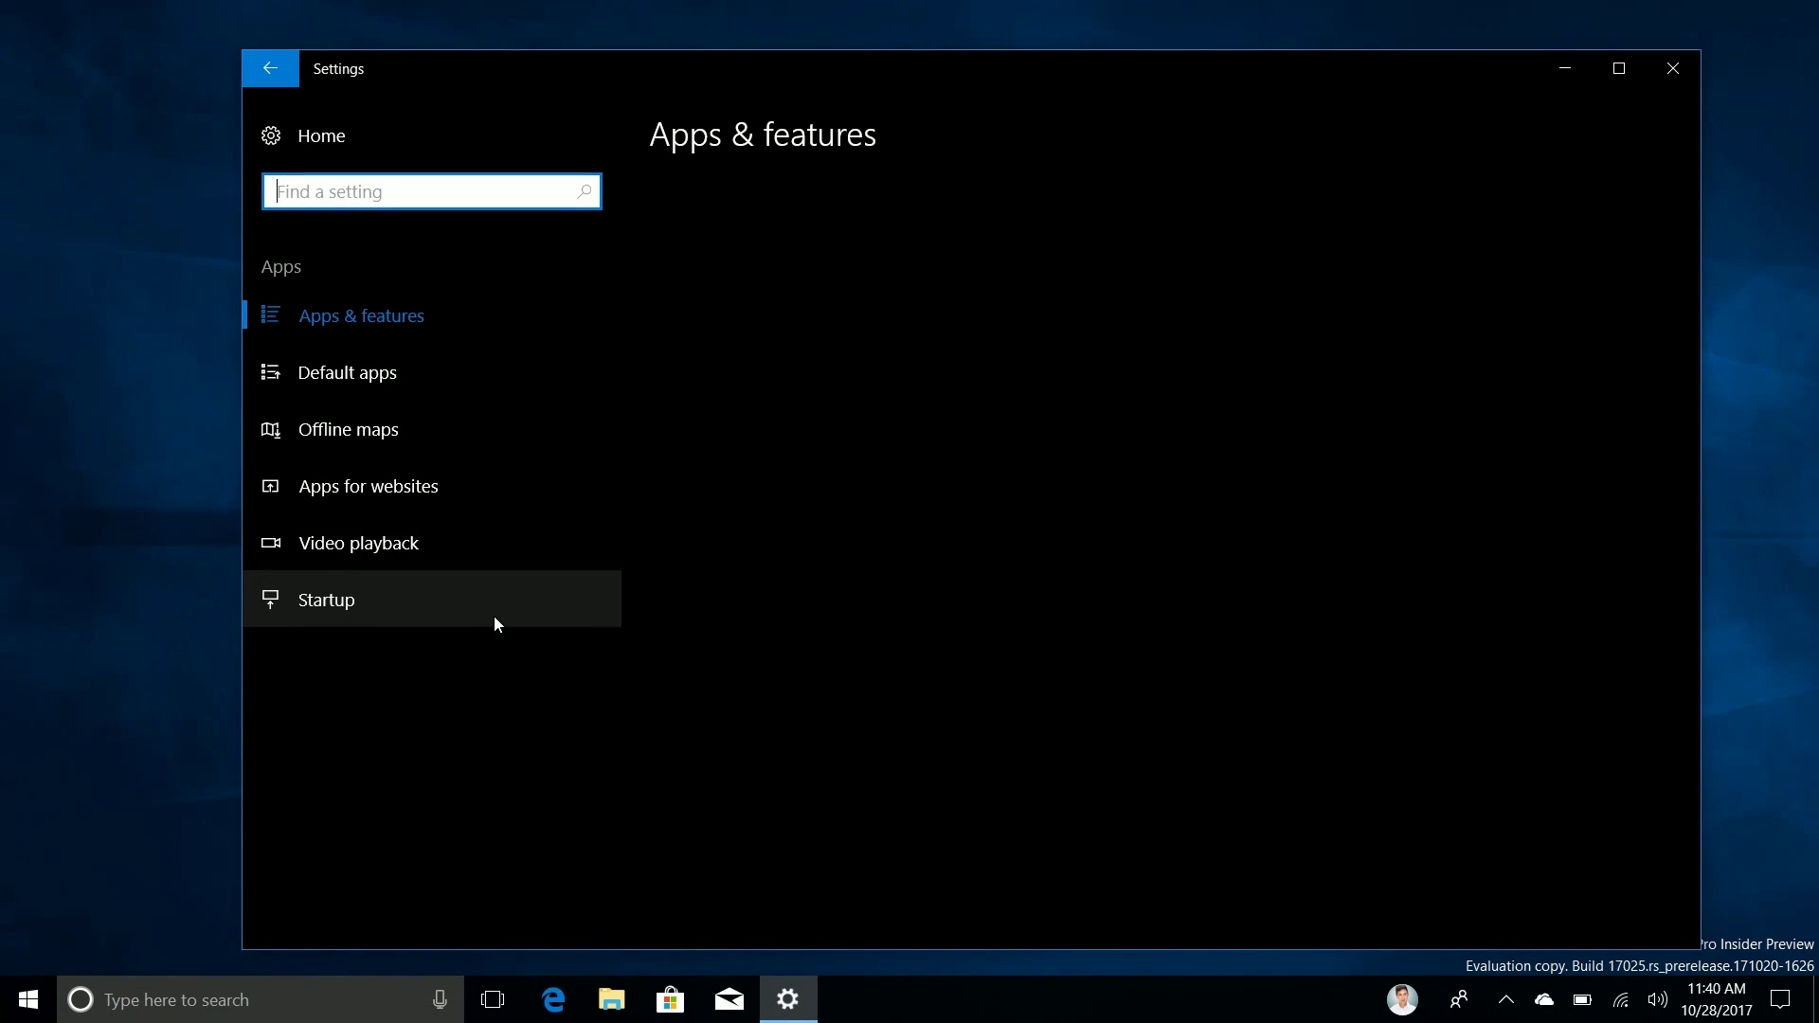
pyautogui.click(494, 622)
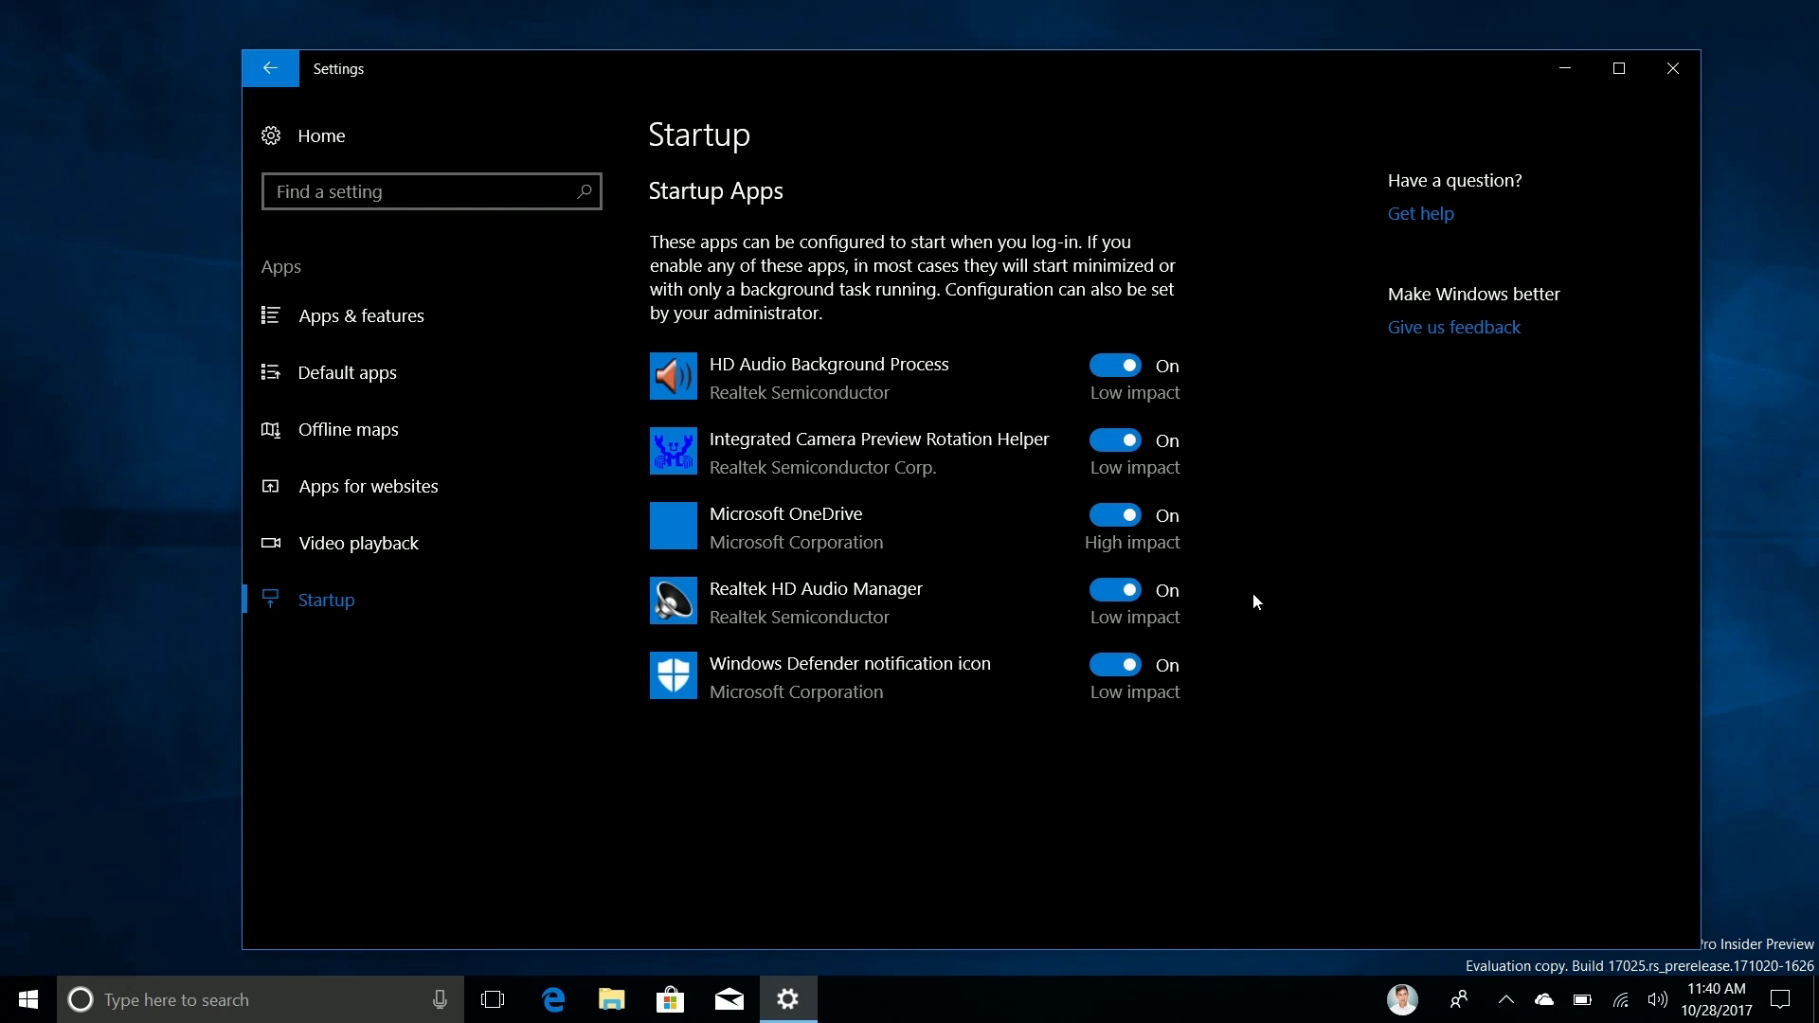
# Turn off Microsoft OneDrive in the list of startup apps and close Settings
pyautogui.click(1137, 523)
pyautogui.click(1131, 589)
pyautogui.click(1126, 520)
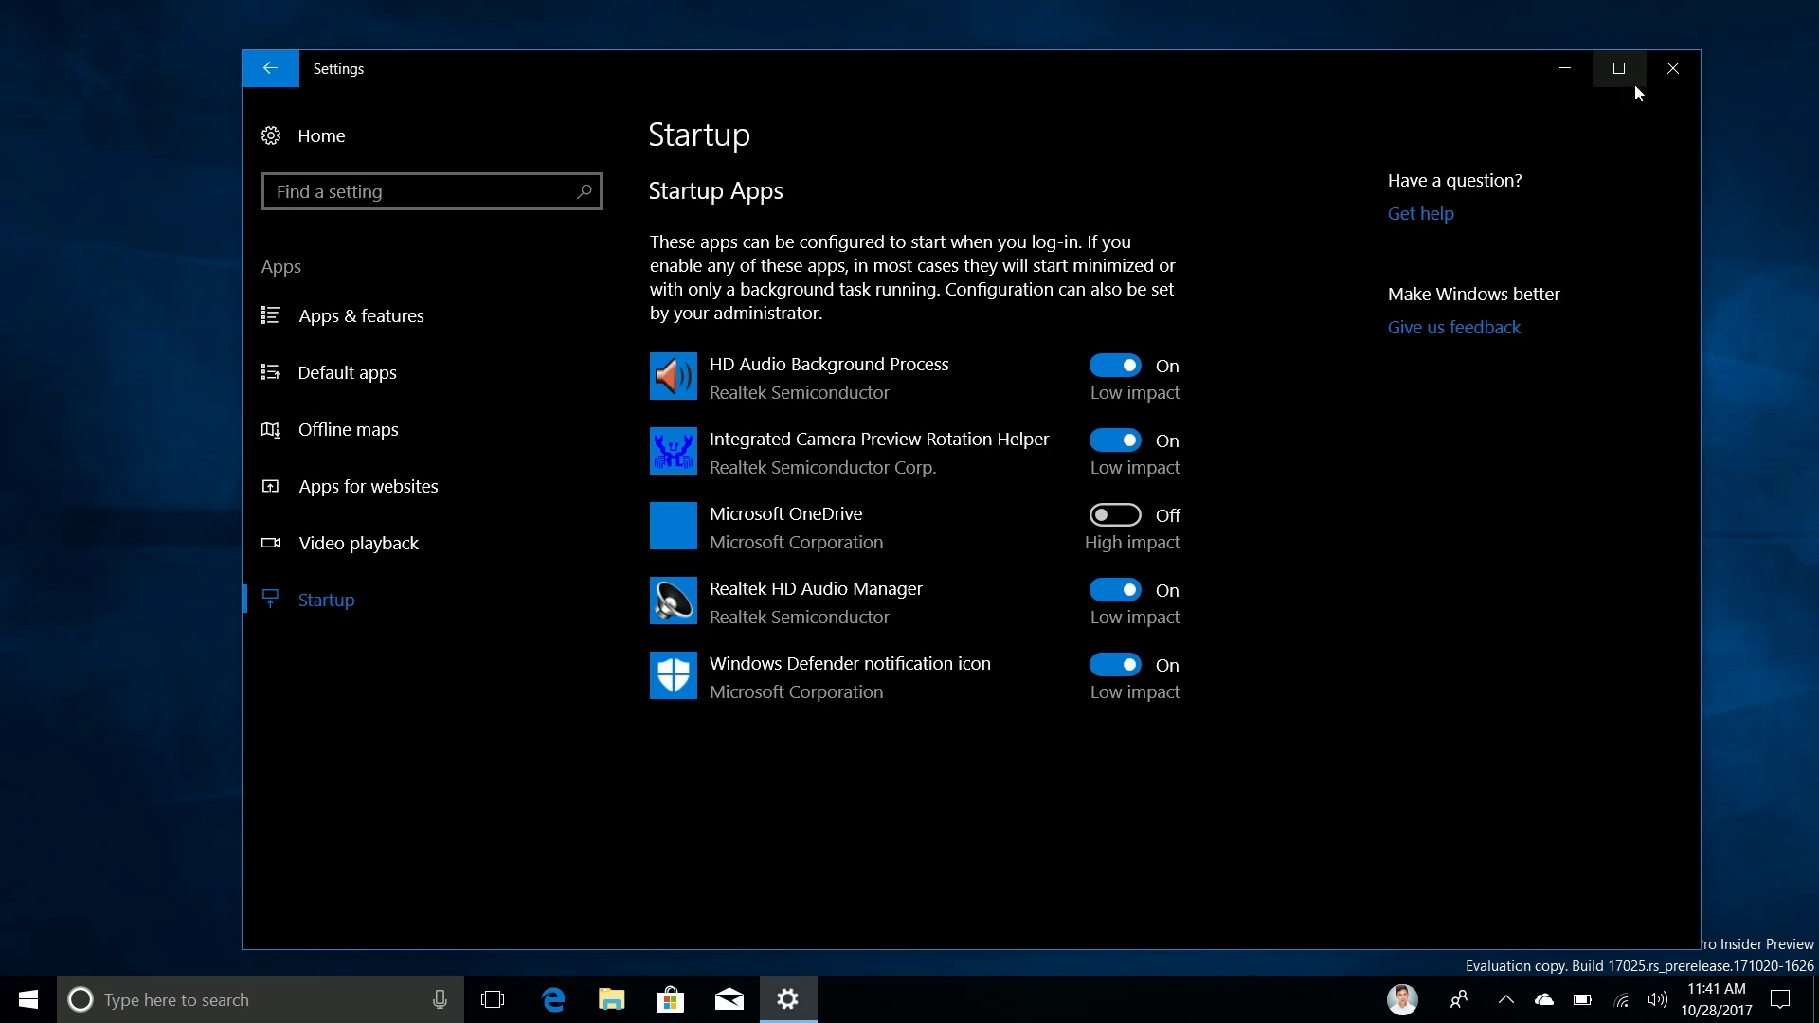
pyautogui.click(1691, 72)
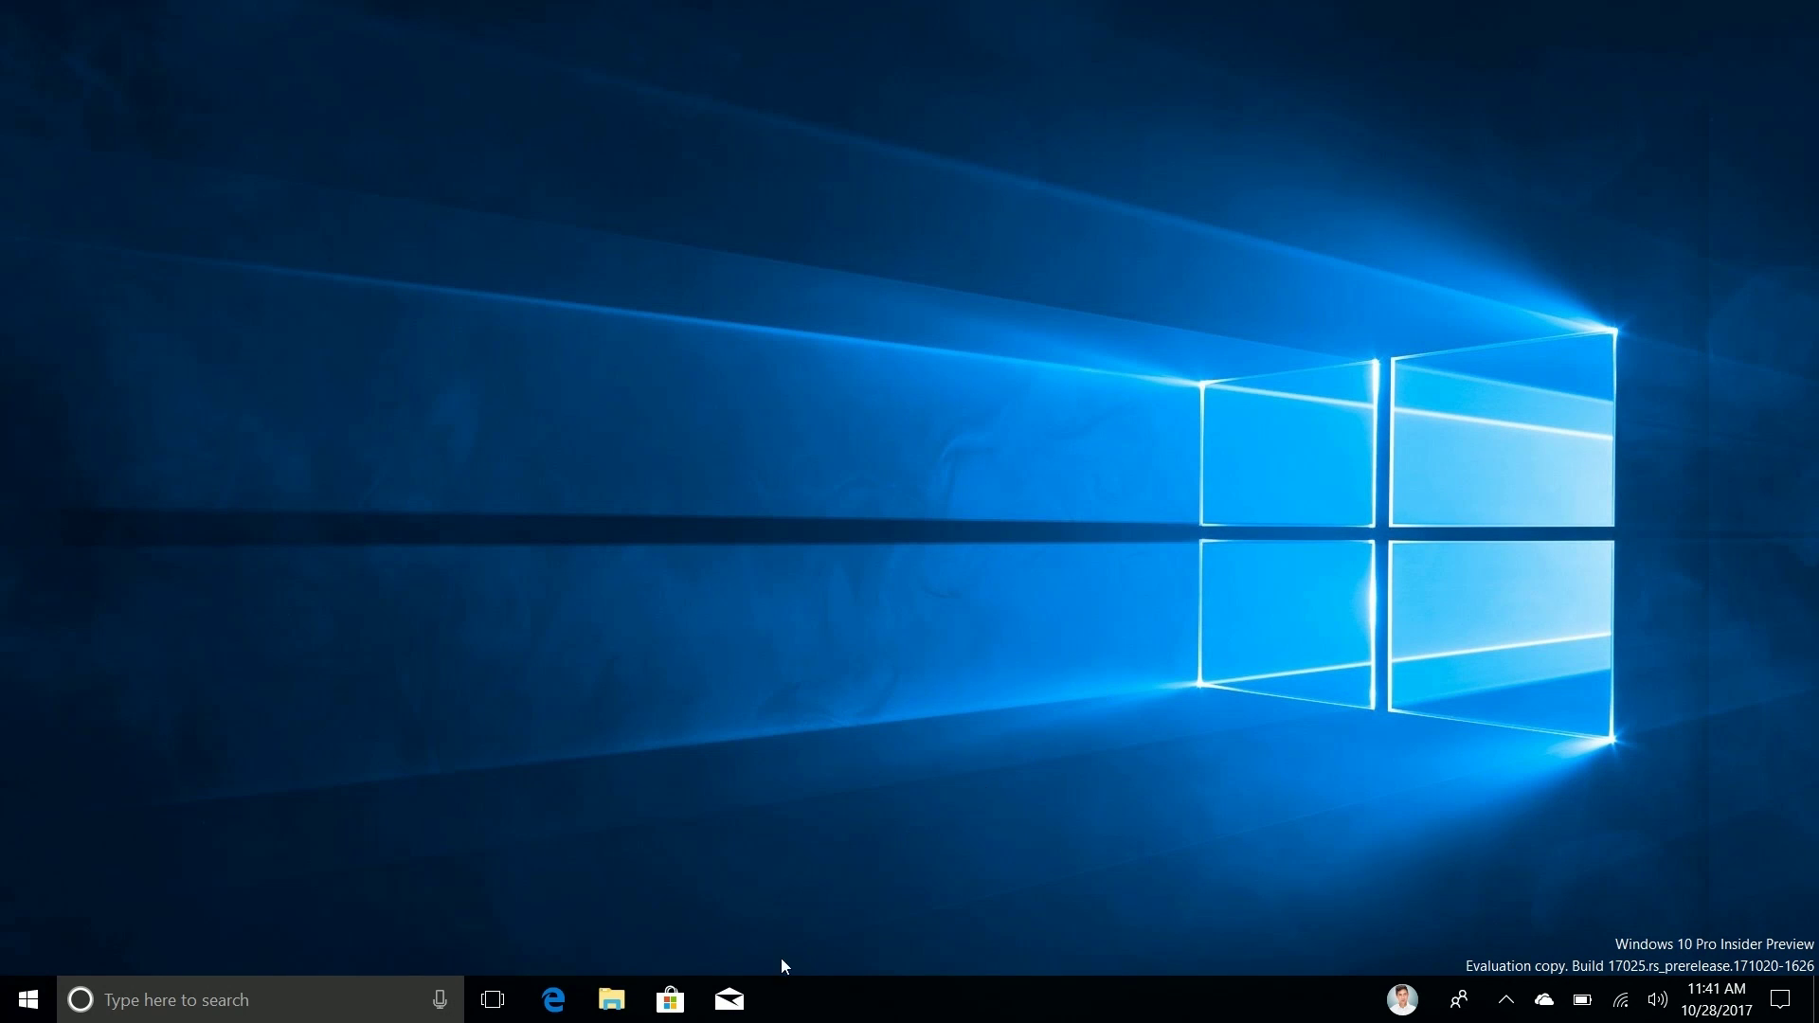
# Launch Mail, and set the desktop background to the beach picture in the Personalization settings
pyautogui.click(722, 1006)
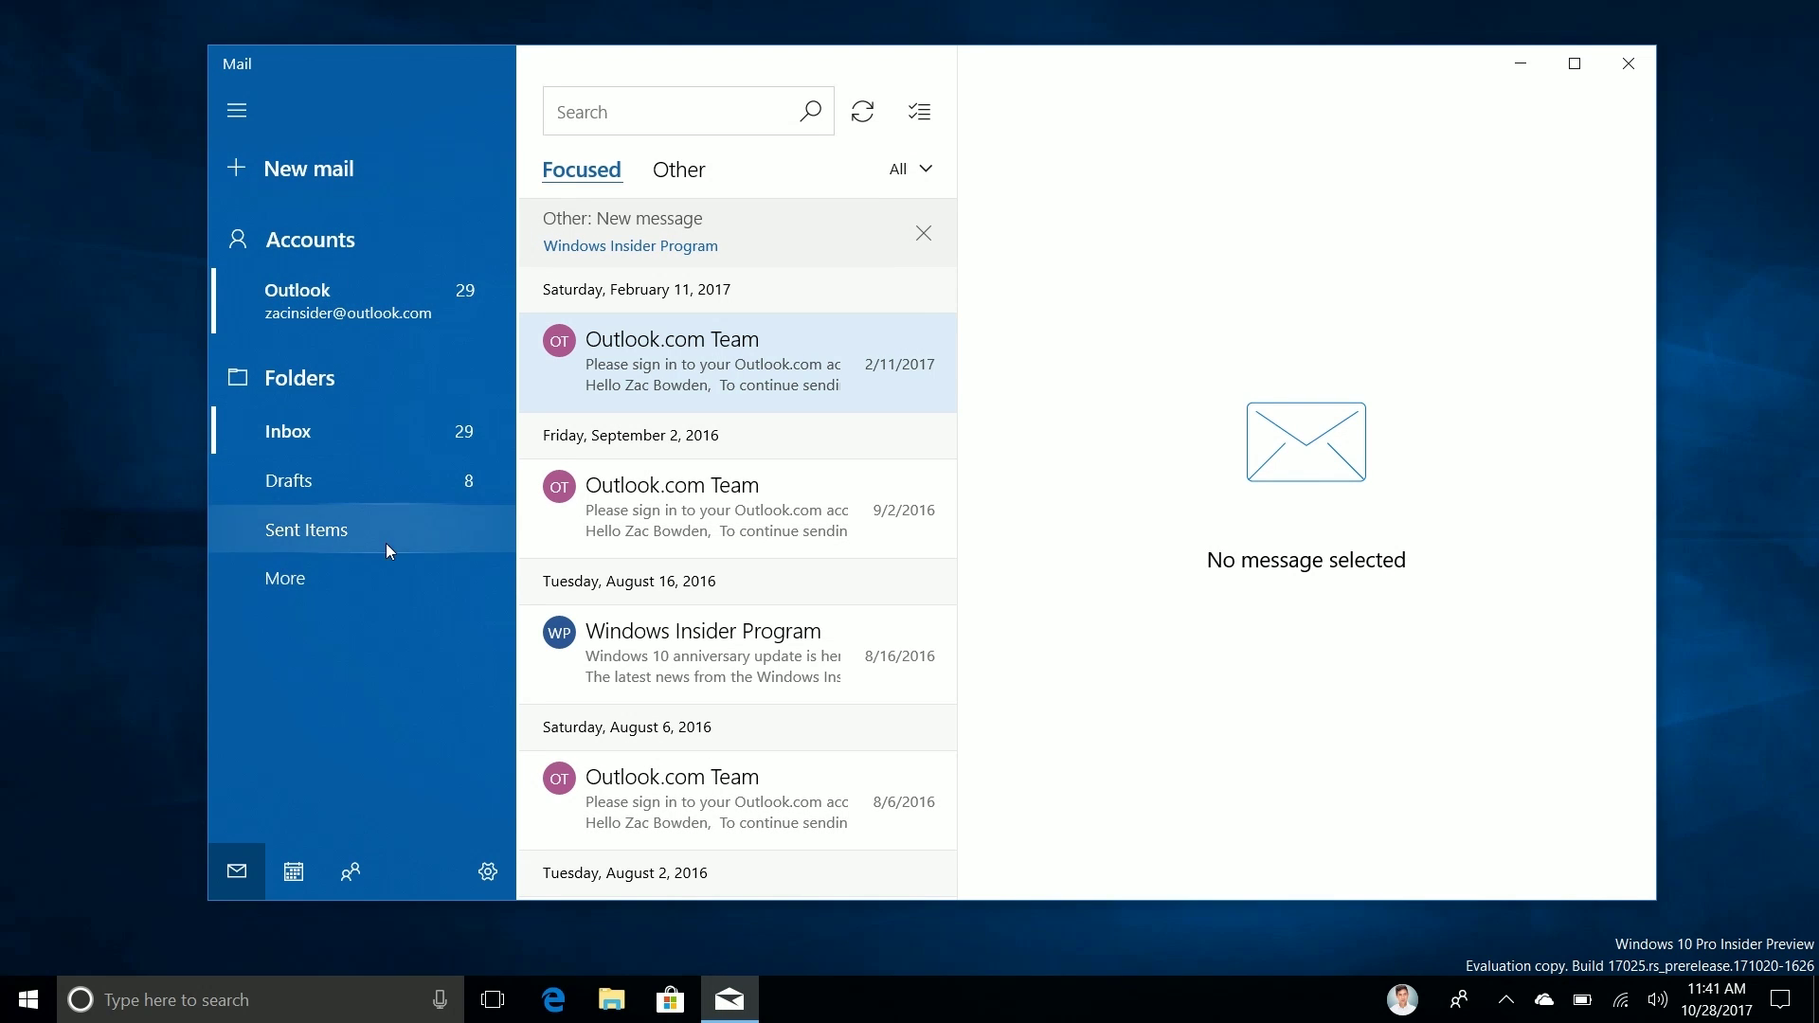
pyautogui.click(8, 1013)
pyautogui.click(11, 908)
pyautogui.click(1442, 393)
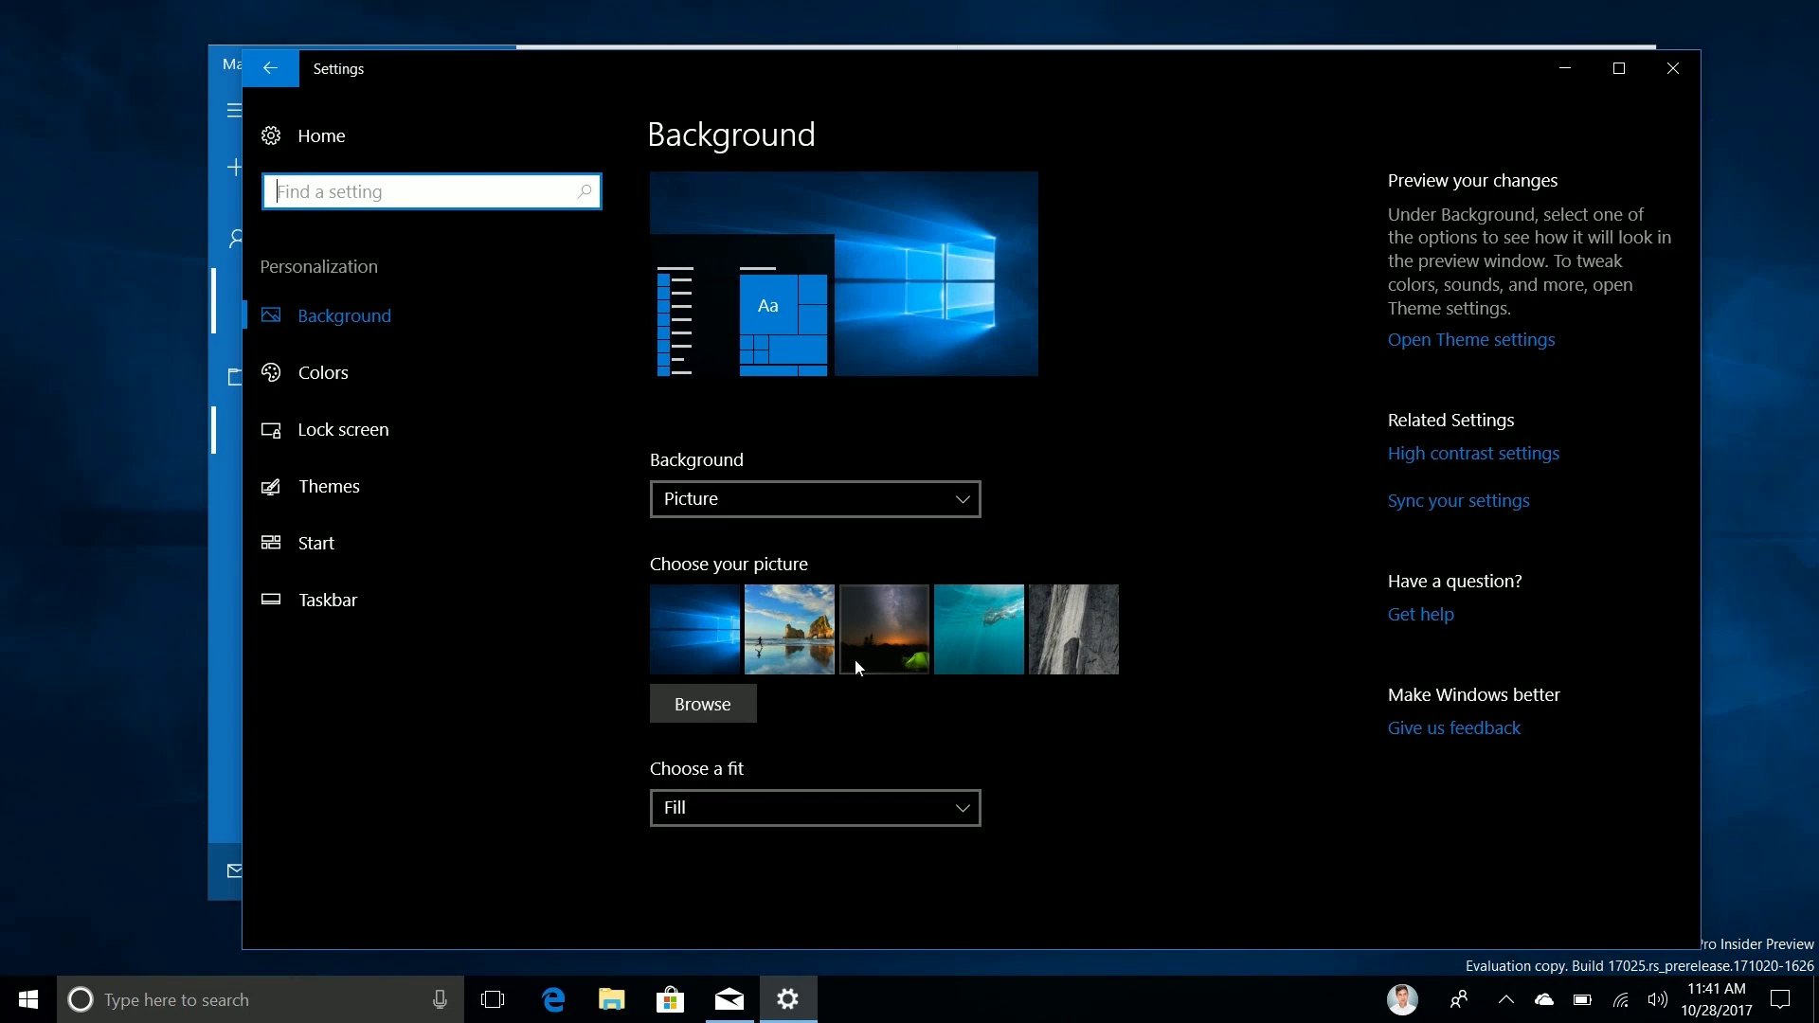
pyautogui.click(801, 629)
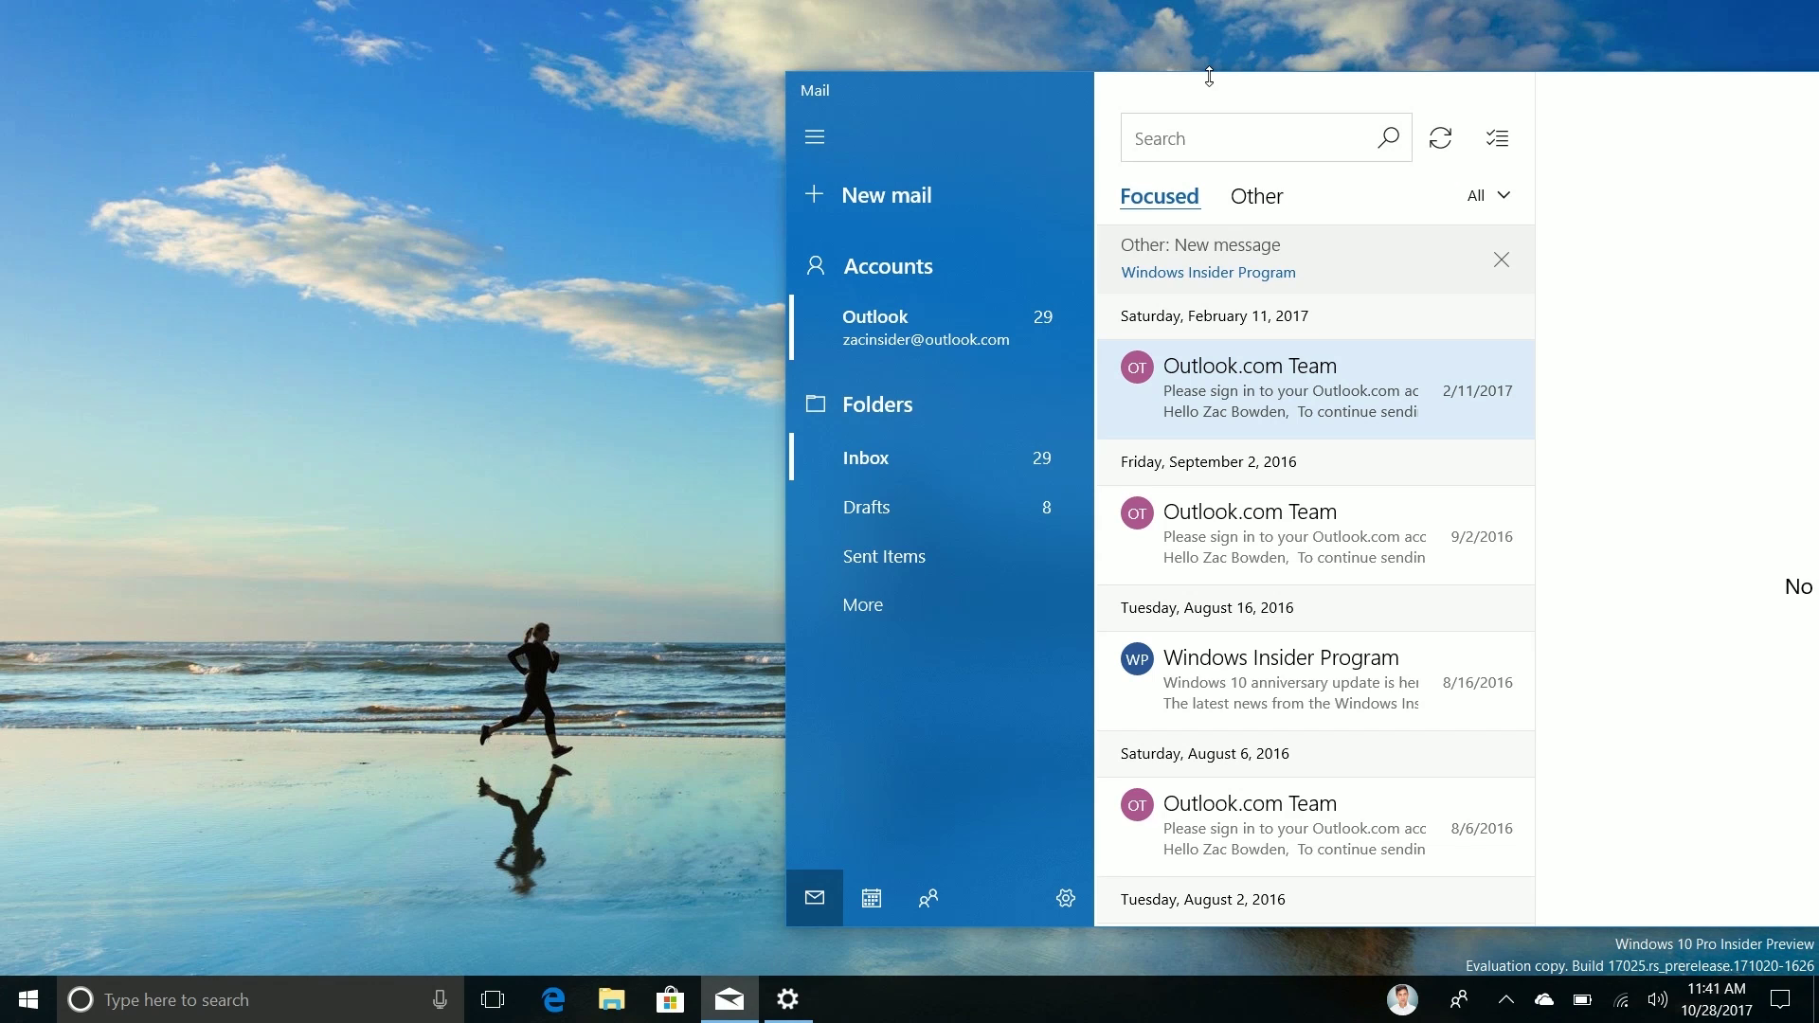
# Center the Mail window over the new background, and switch between a new mail, the Drafts folder and the Inbox, ending on a new mail
pyautogui.moveTo(1222, 93); pyautogui.dragTo(621, 65)
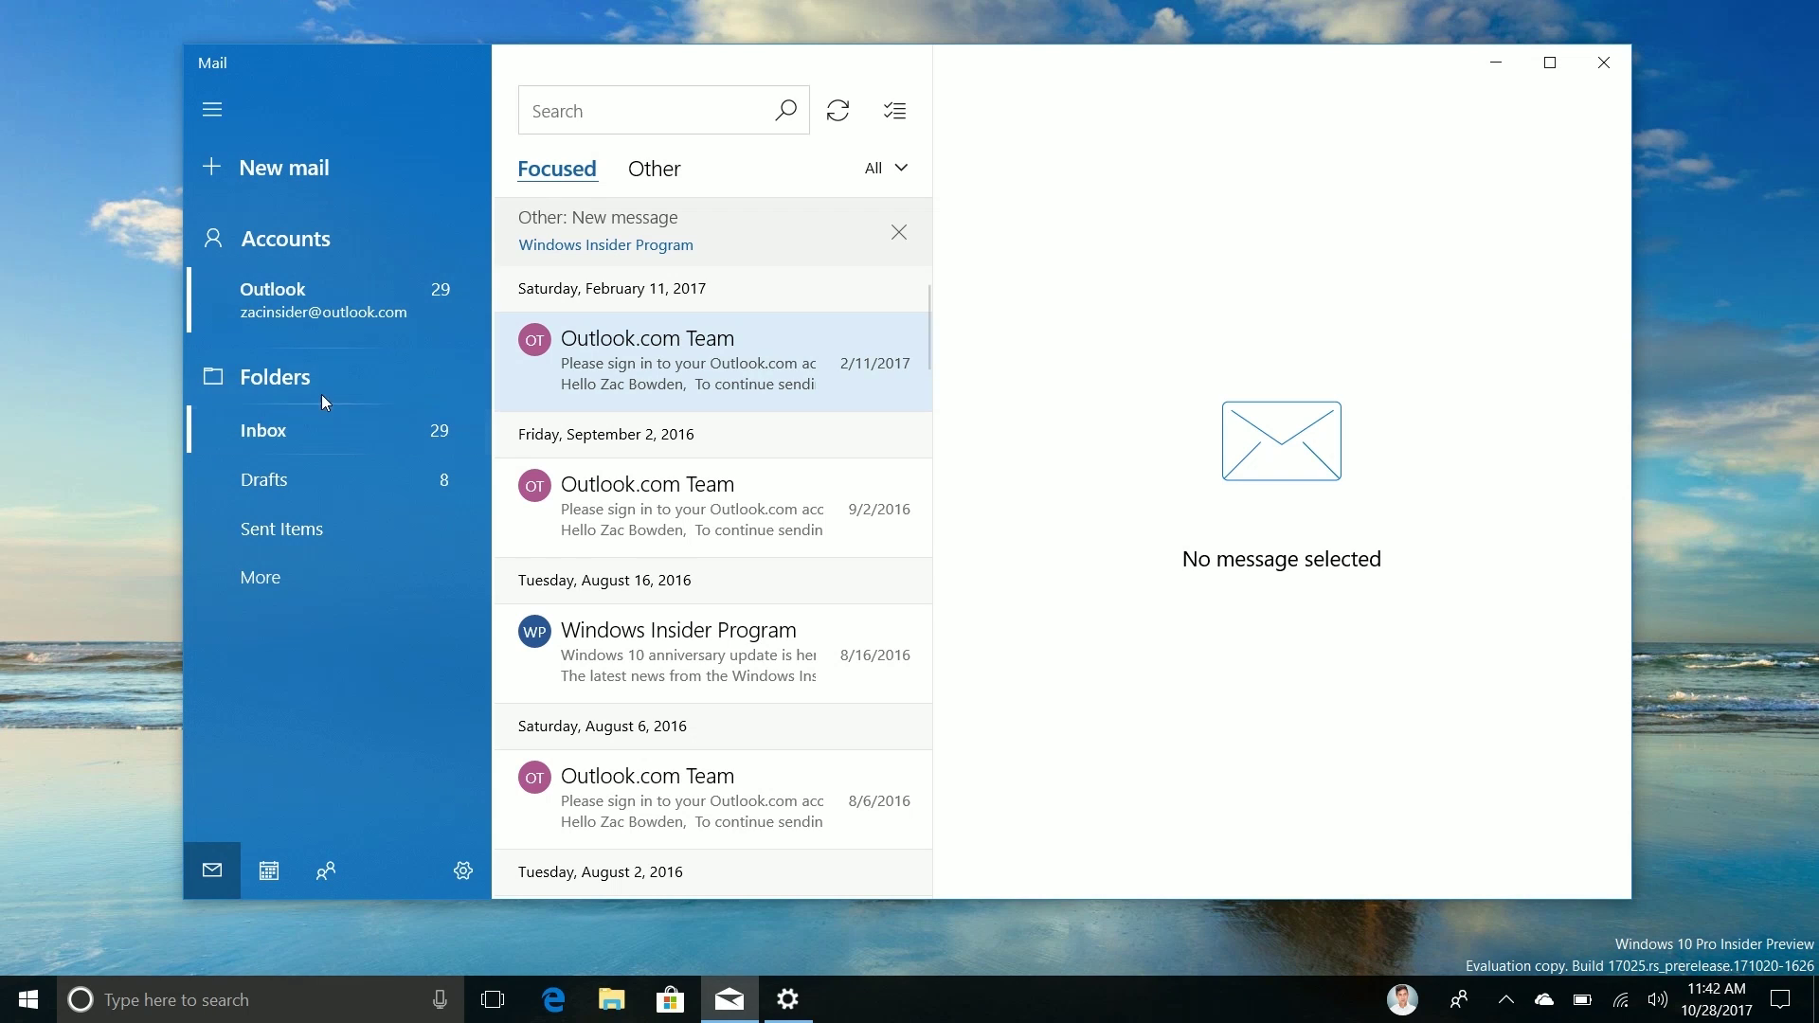
pyautogui.click(320, 244)
pyautogui.click(304, 169)
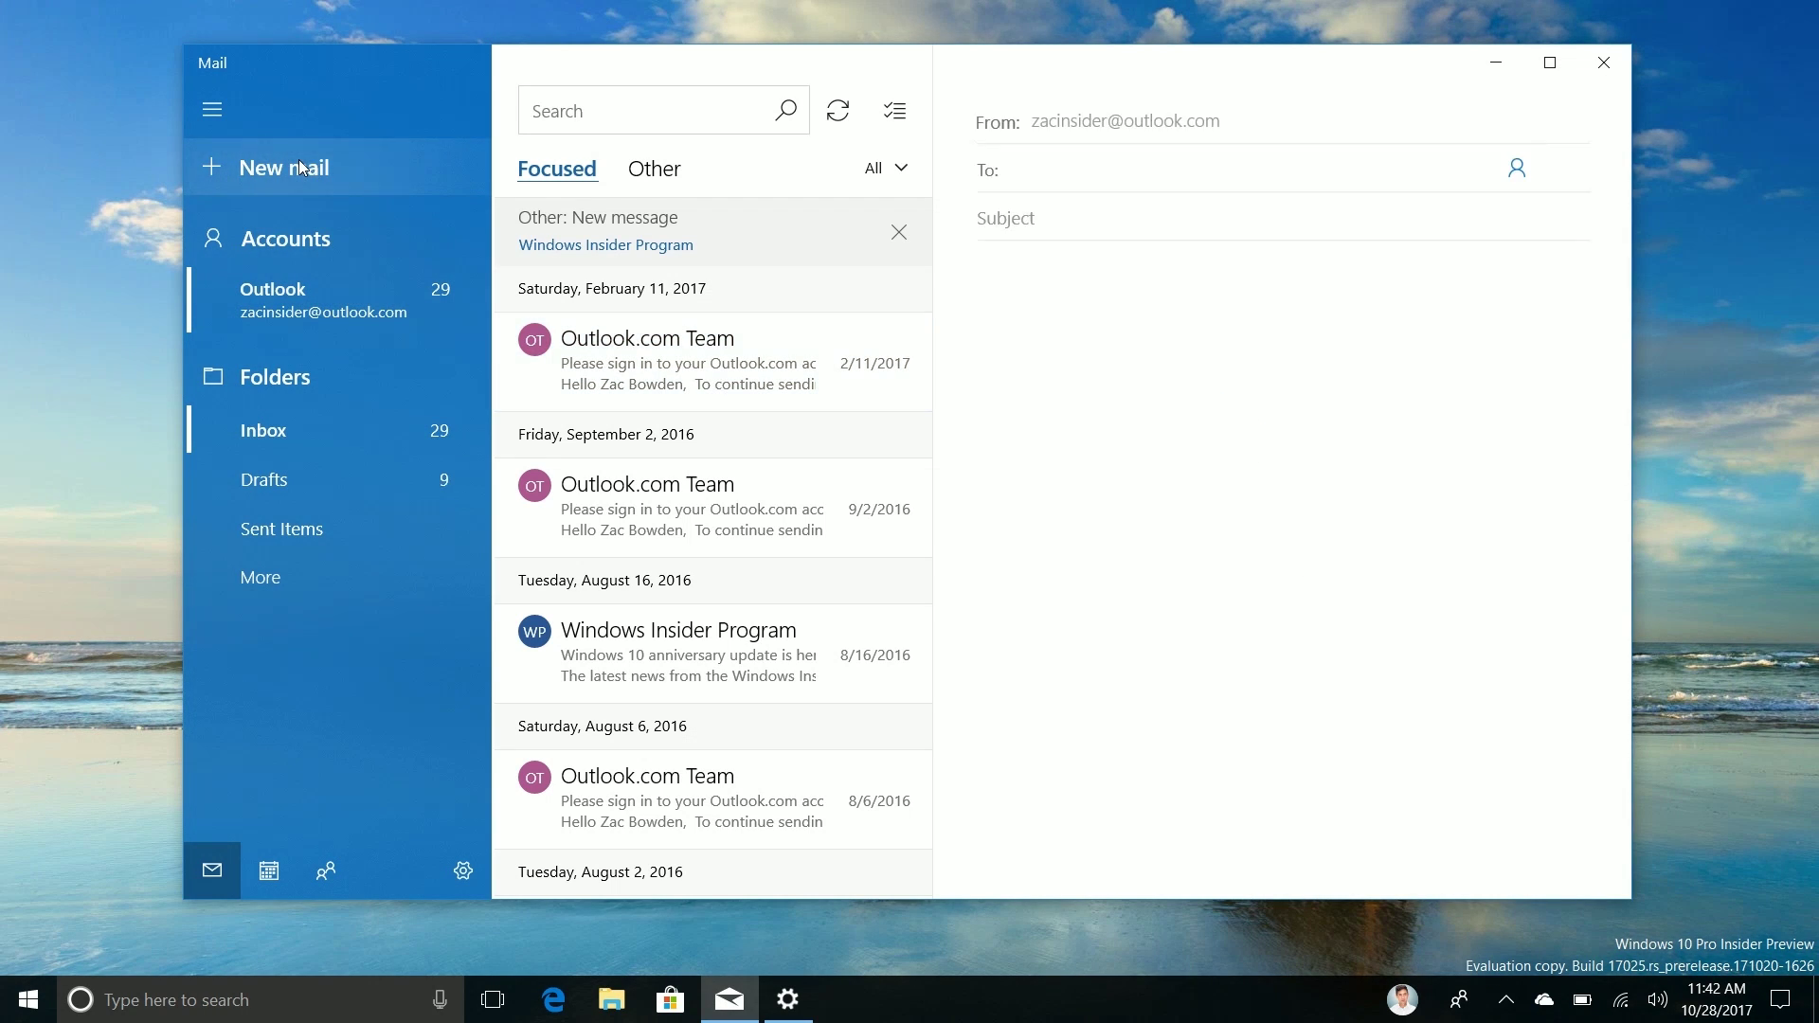
pyautogui.click(310, 481)
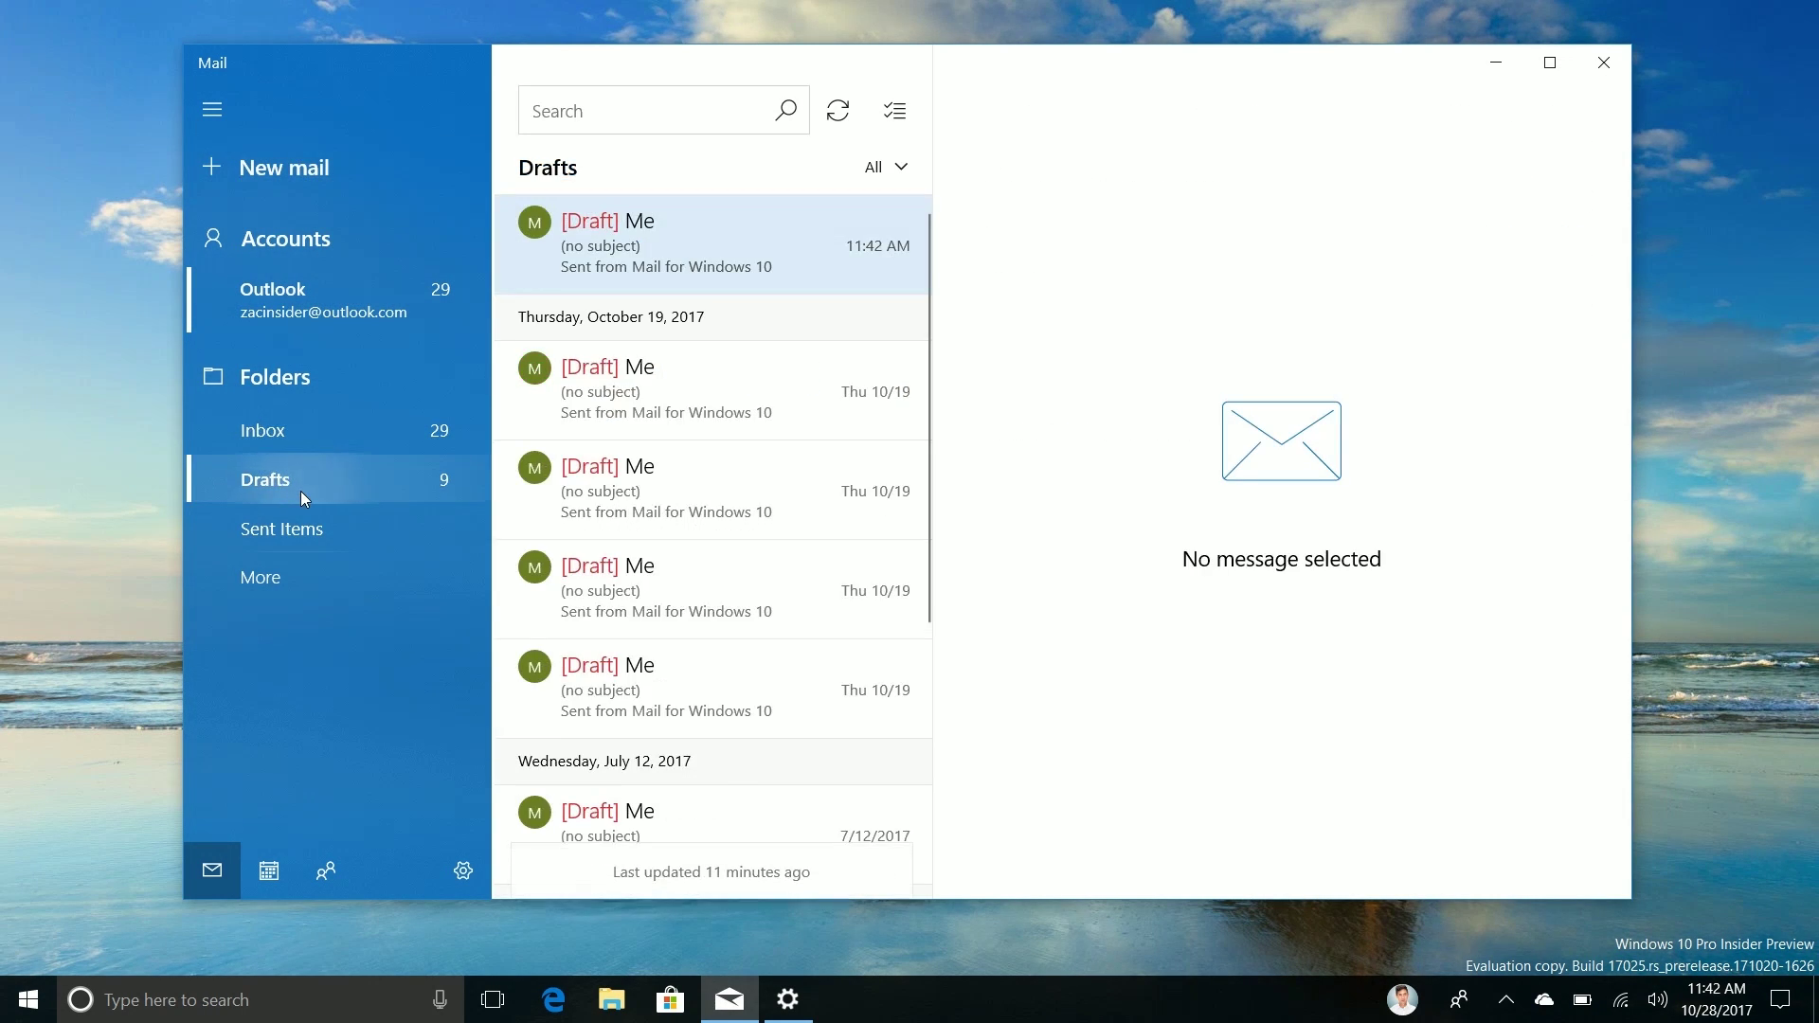
pyautogui.click(304, 429)
pyautogui.click(304, 171)
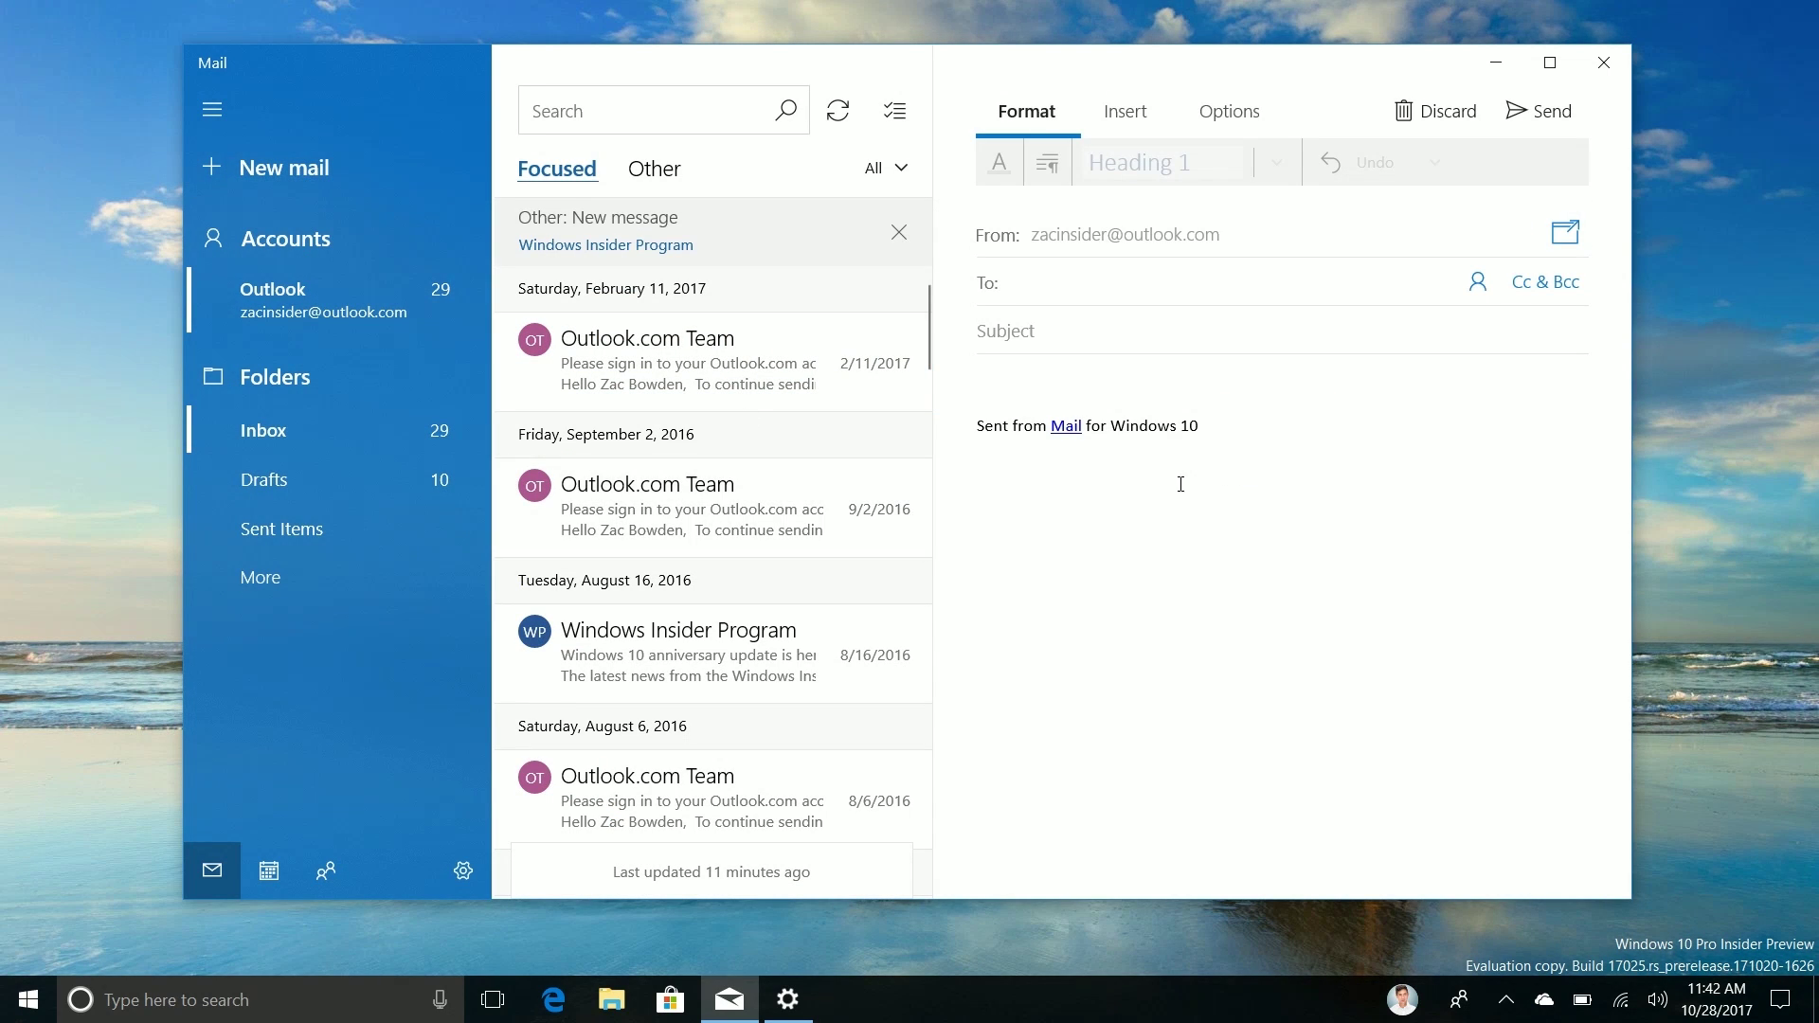
# View Calendar from Mail, dismissing its event introduction and repositioning its window, and close both apps
pyautogui.click(270, 870)
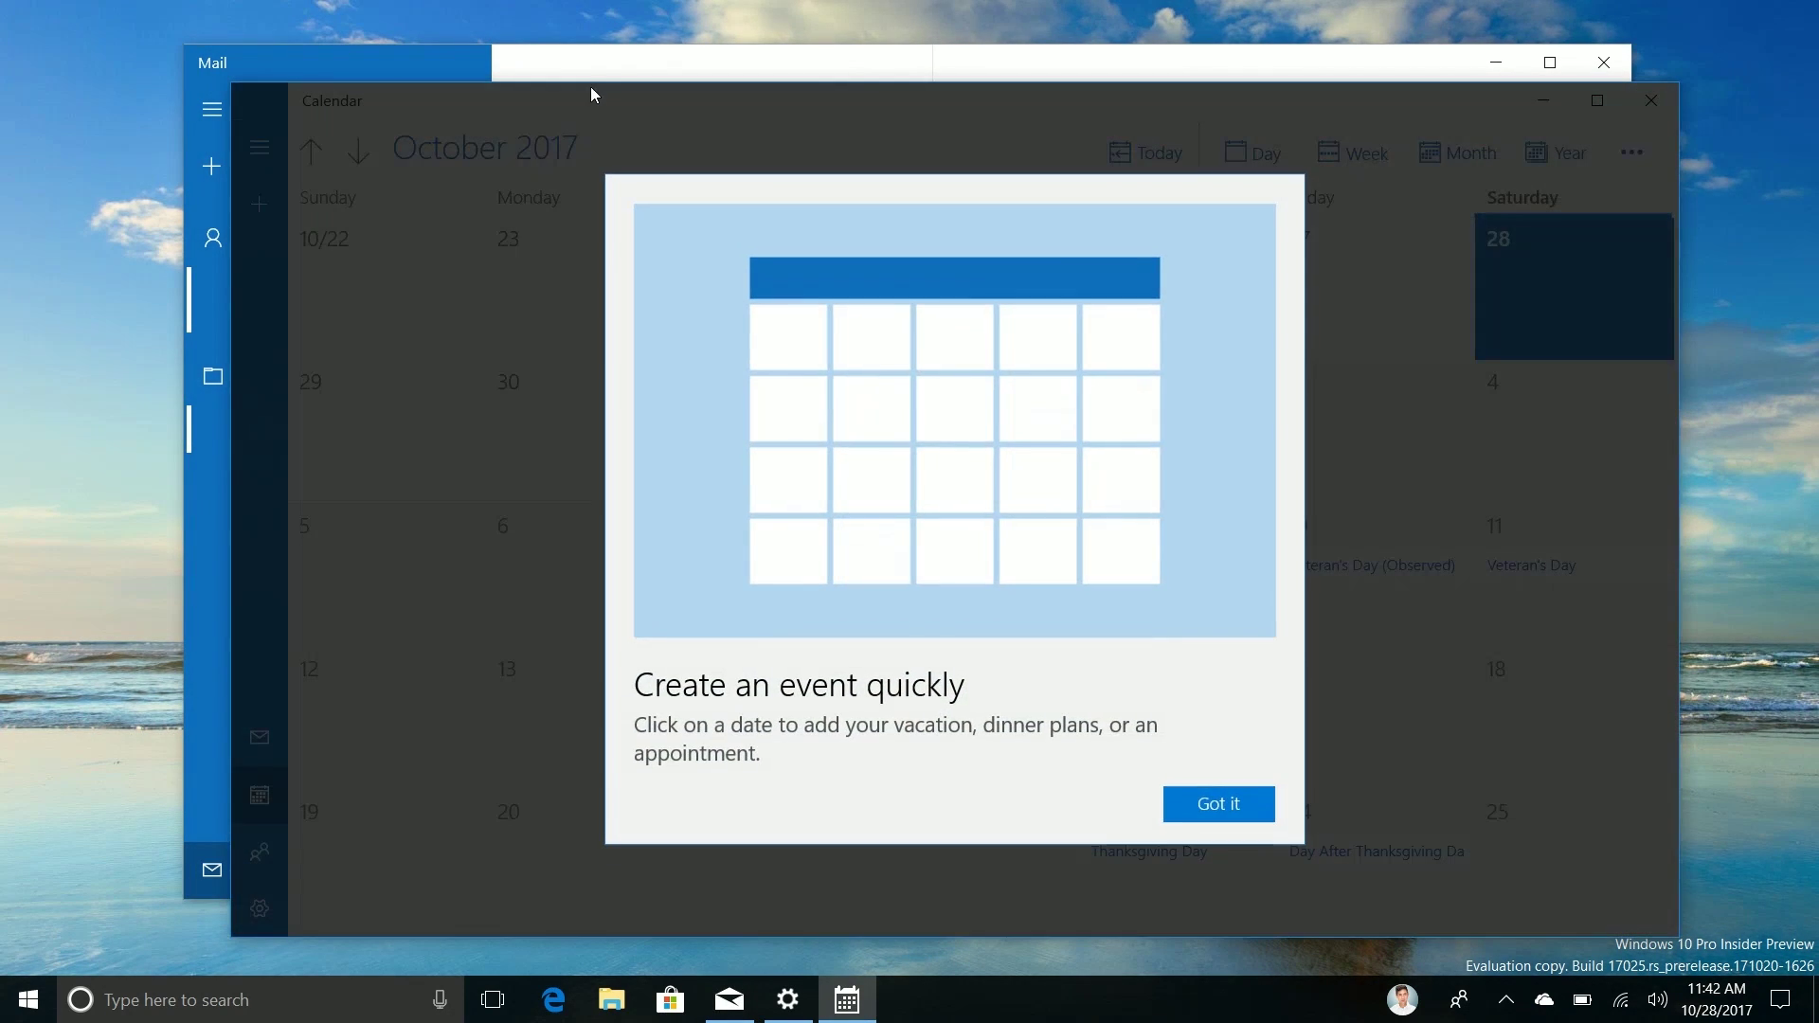
pyautogui.click(1218, 802)
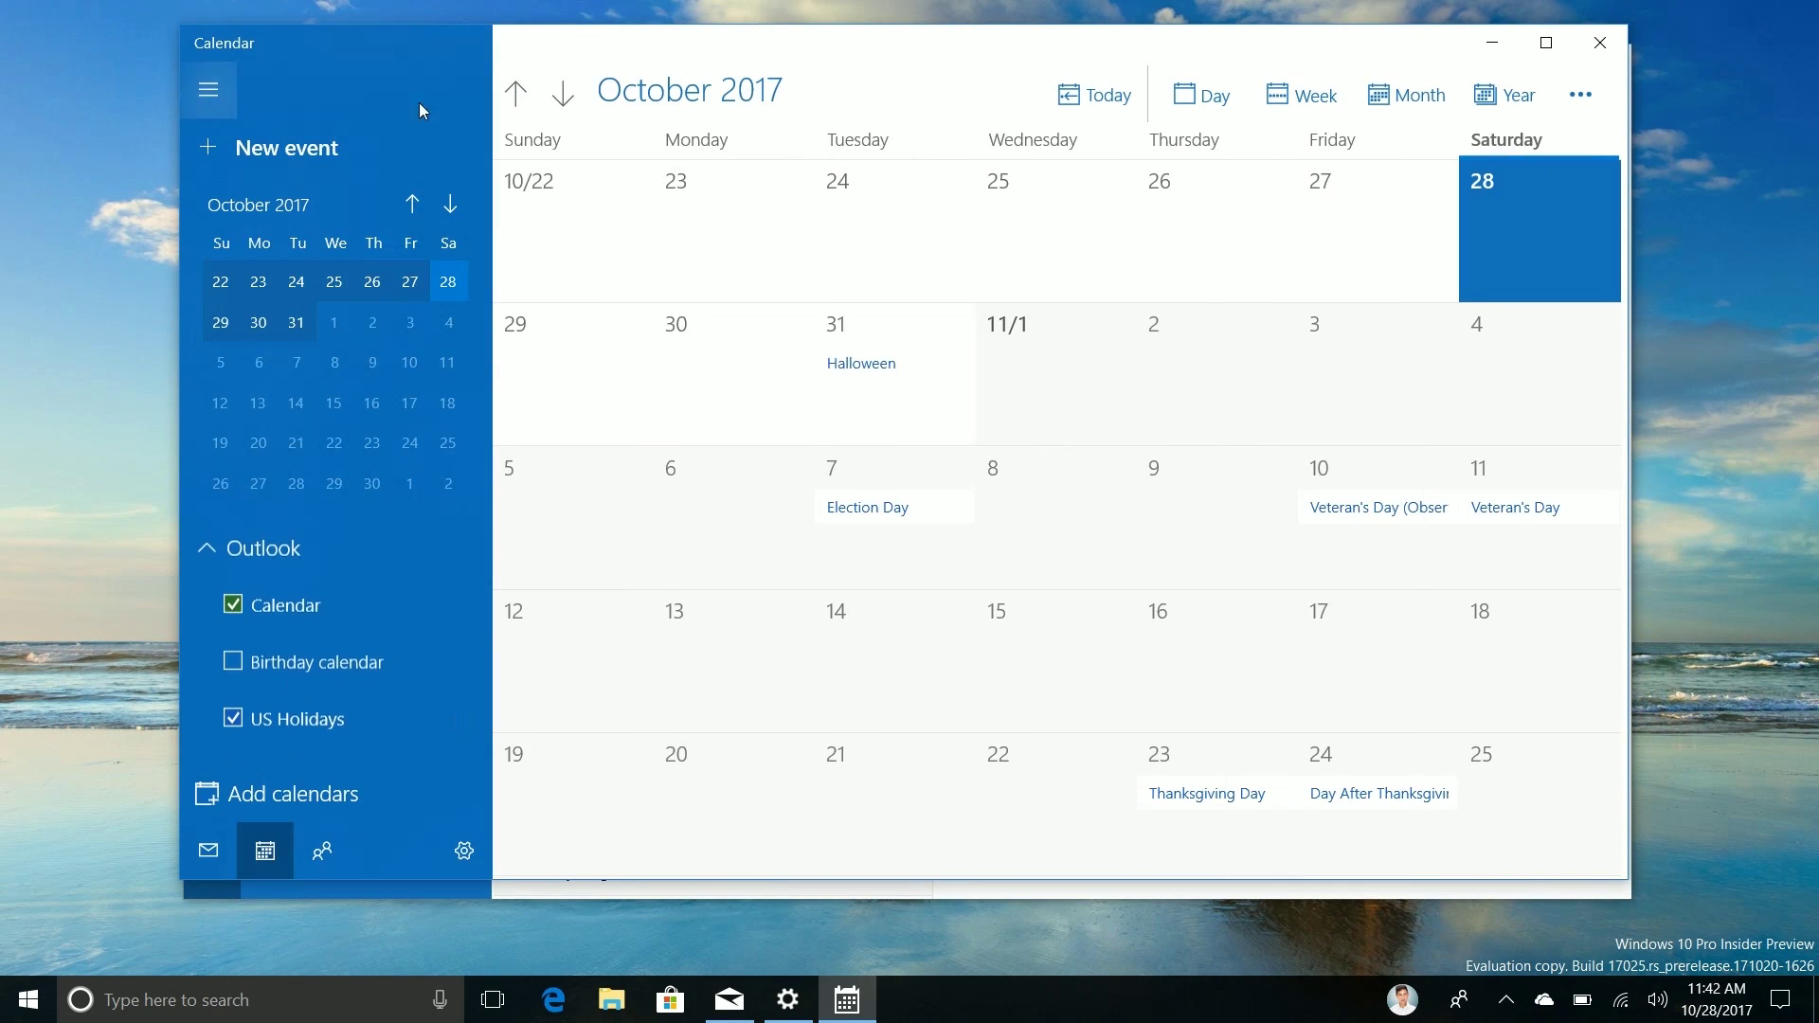
pyautogui.moveTo(652, 50); pyautogui.dragTo(601, 66)
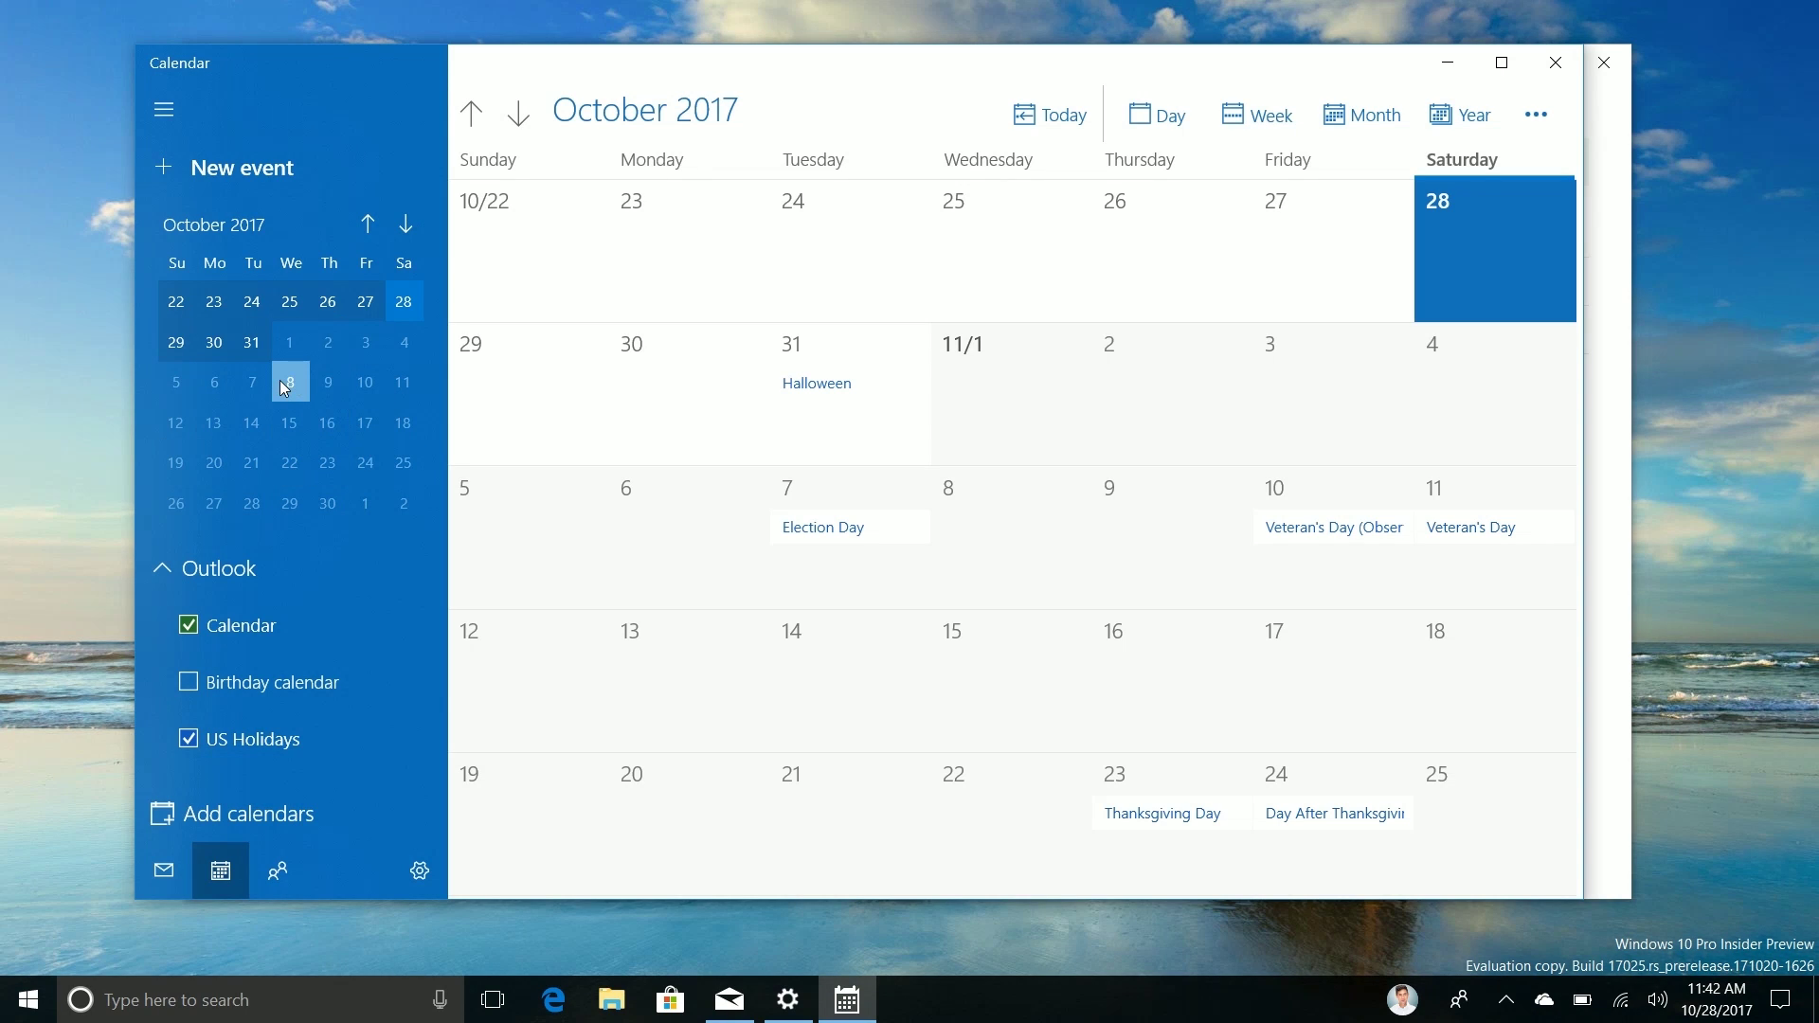
pyautogui.click(1556, 62)
pyautogui.click(1605, 70)
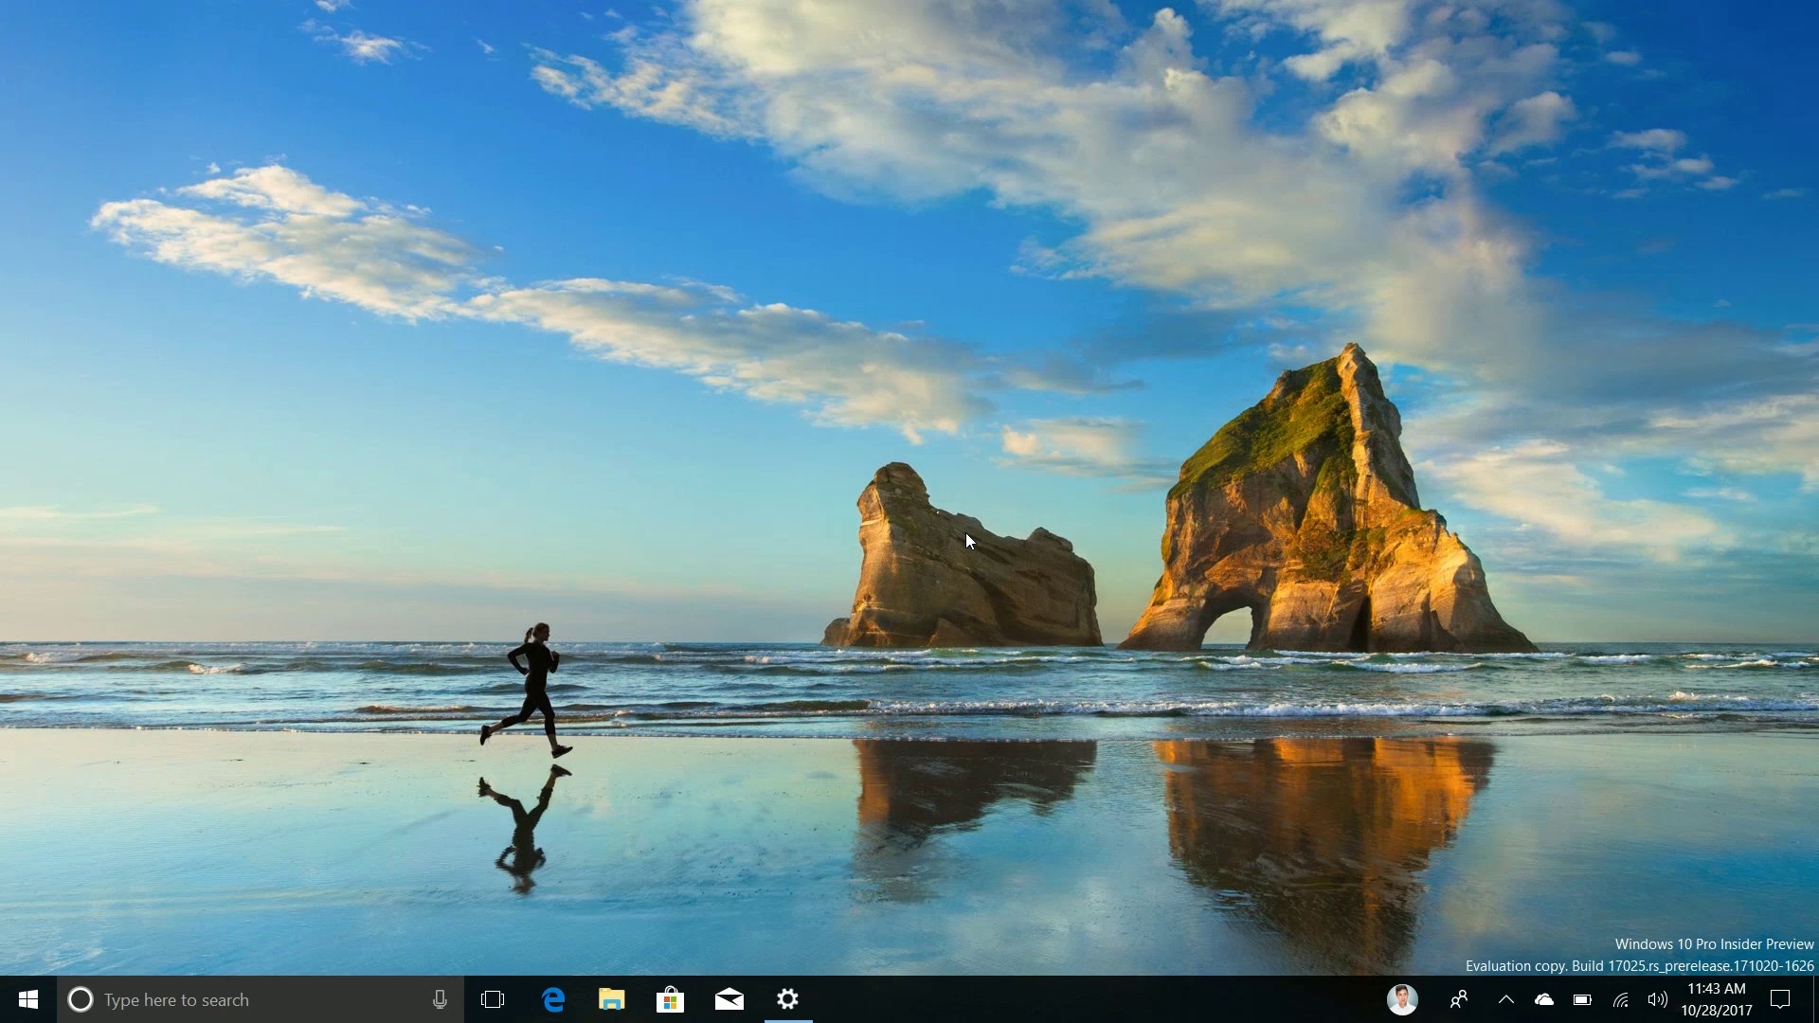
# Open the flyout of the contact pinned to the taskbar, show its list of apps and close it
pyautogui.click(1402, 1000)
pyautogui.click(1213, 295)
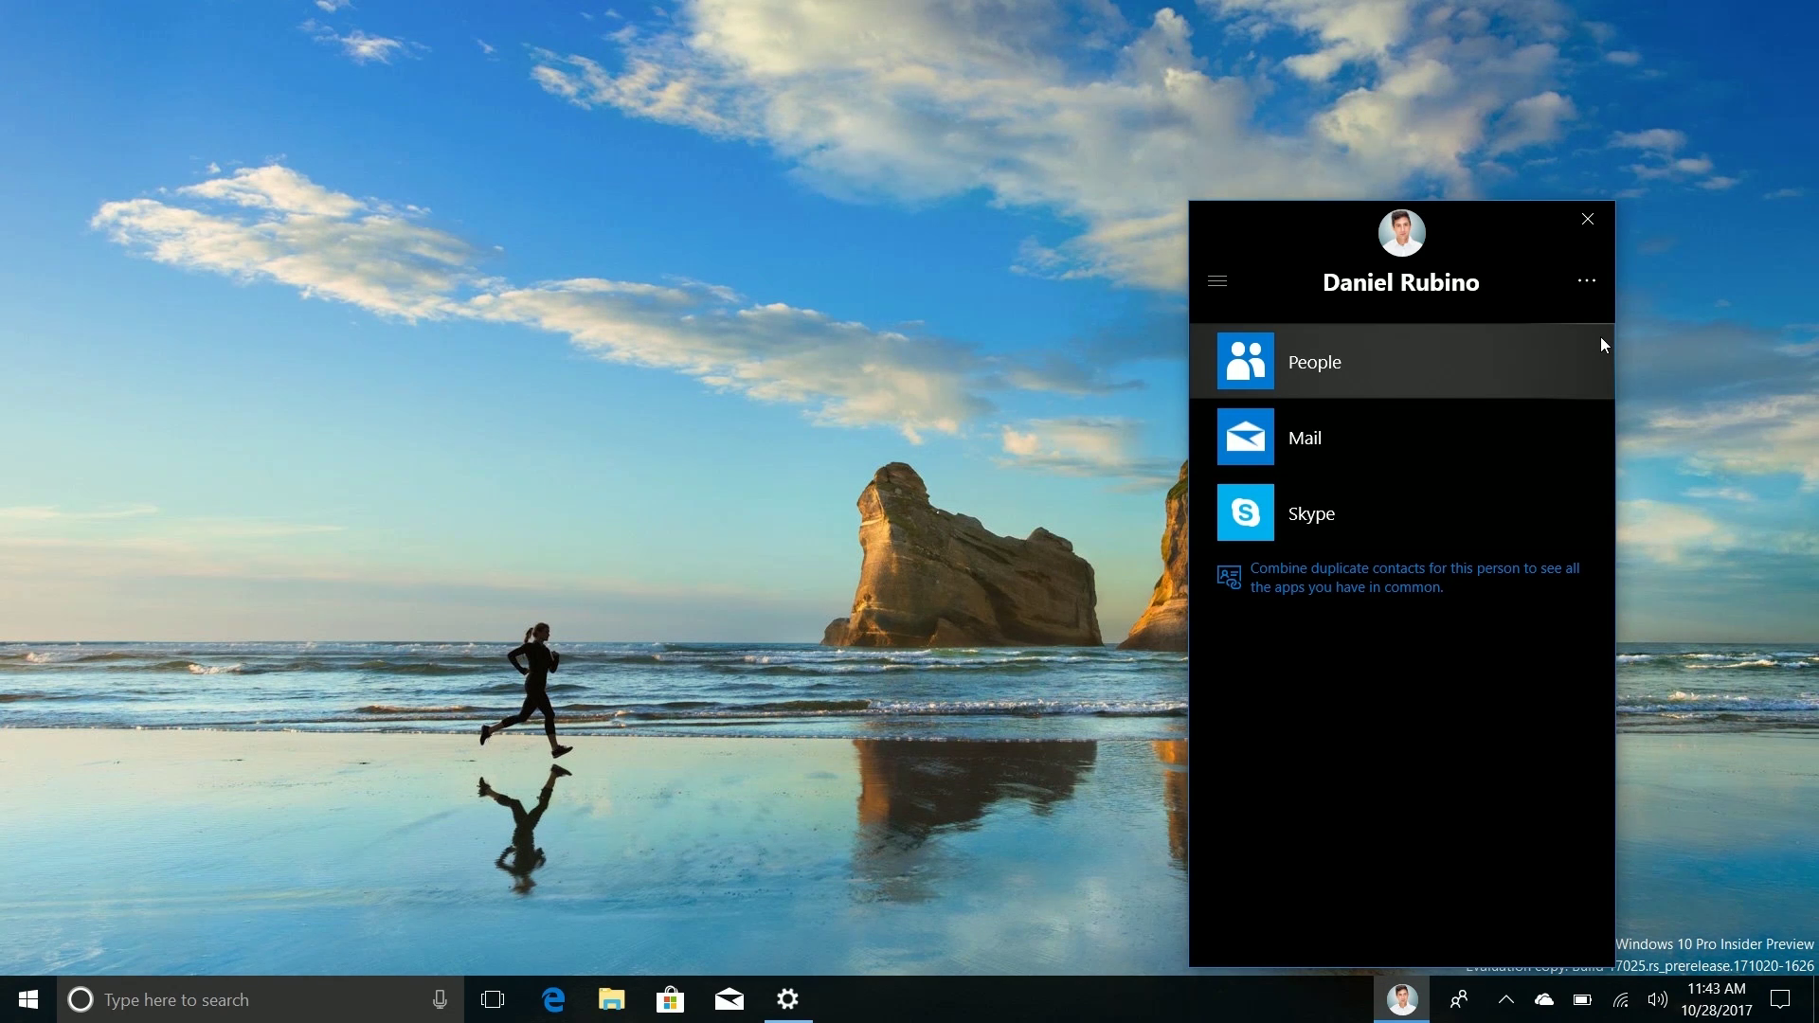
pyautogui.click(1587, 223)
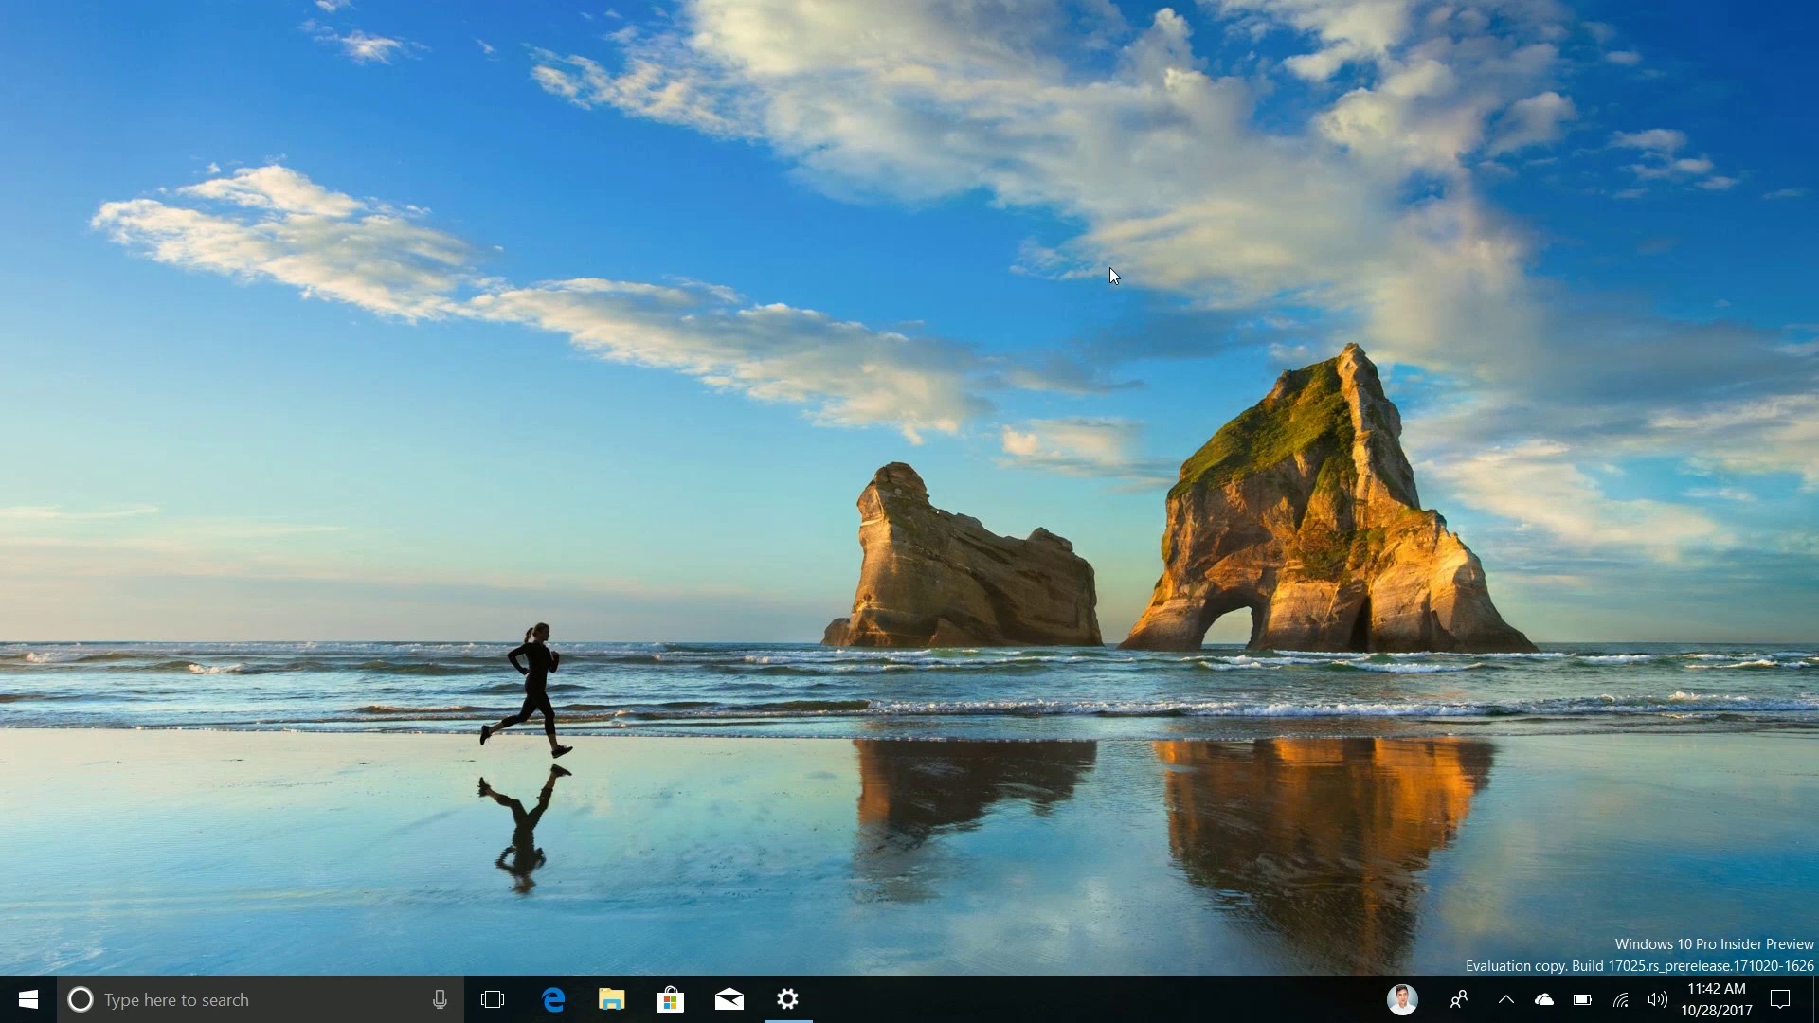